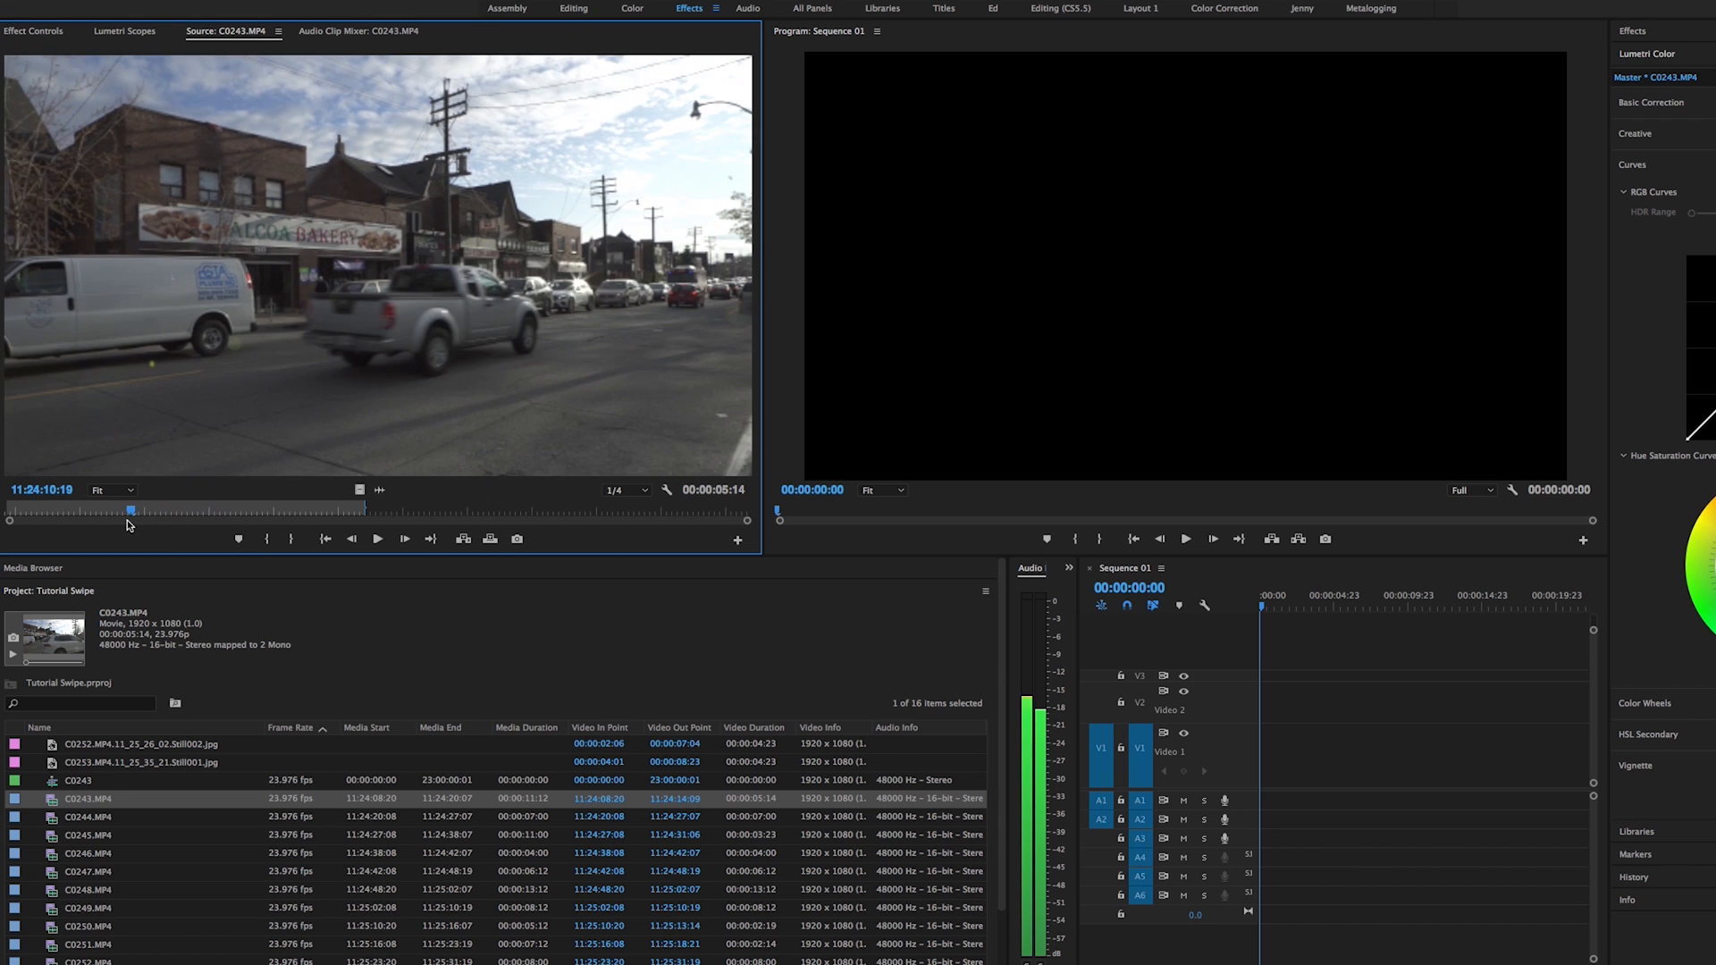
# - Mark C0243.MP4 from 11:24:10:18 to 11:24:14:08 and place it at the start of the sequence on Video 1
pyautogui.press('space')
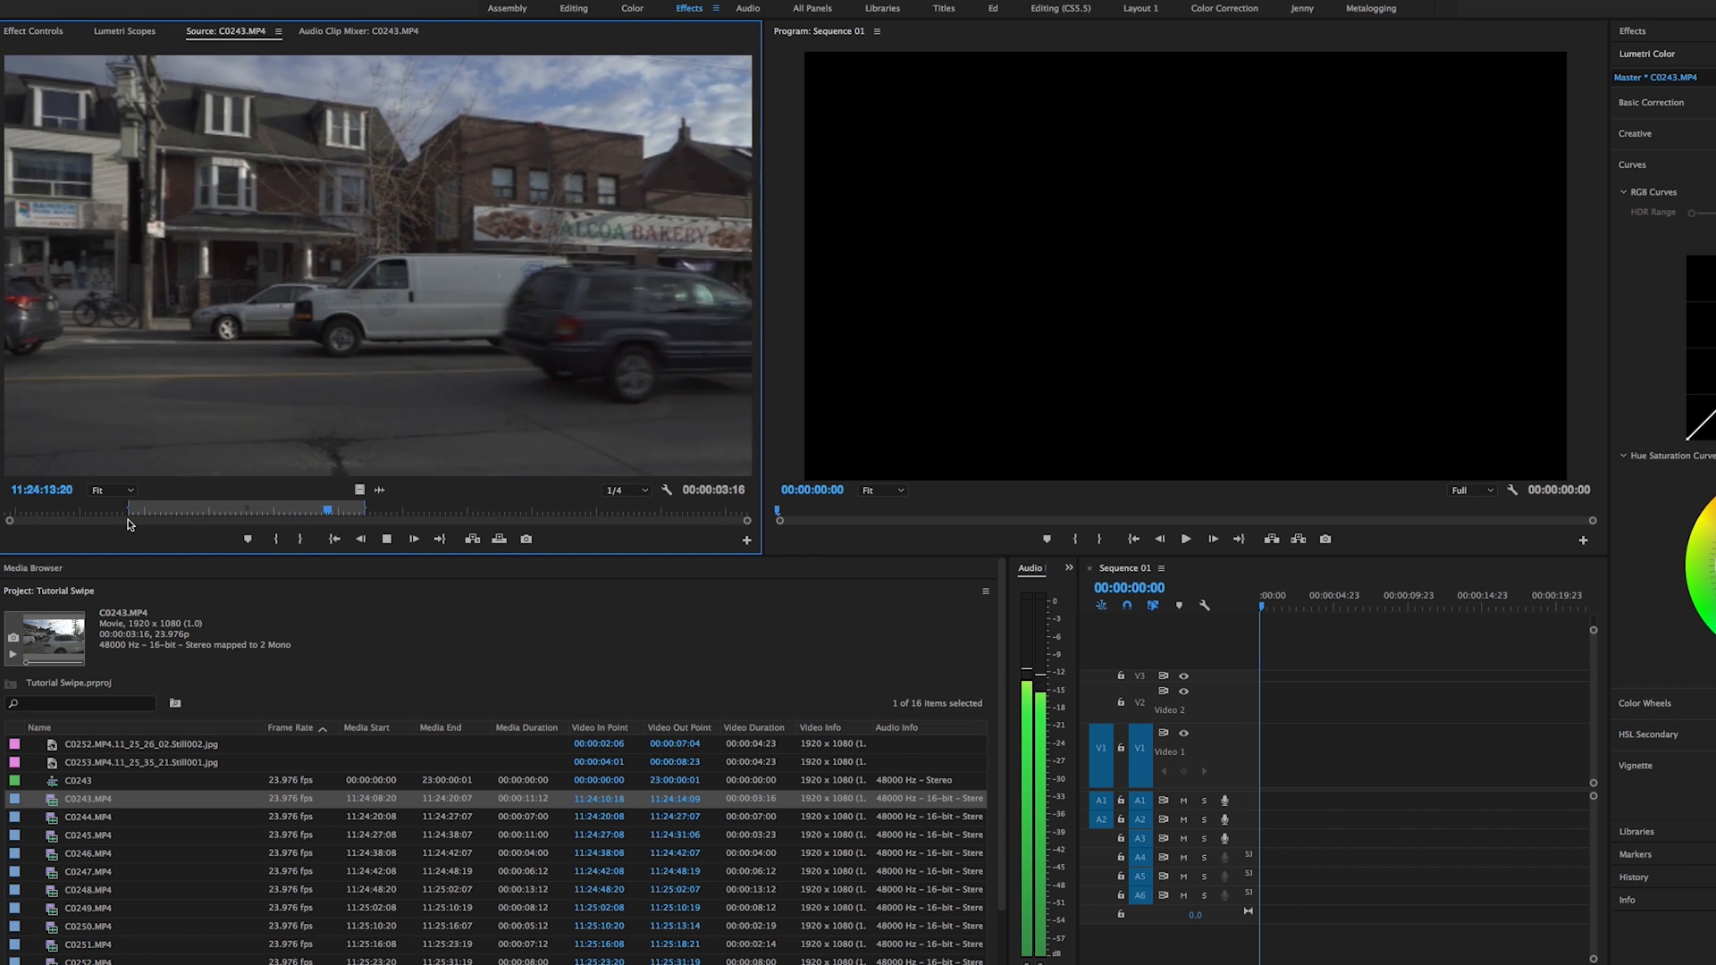
pyautogui.press('space')
pyautogui.press('o')
pyautogui.moveTo(375, 358); pyautogui.dragTo(1274, 755)
pyautogui.press('space')
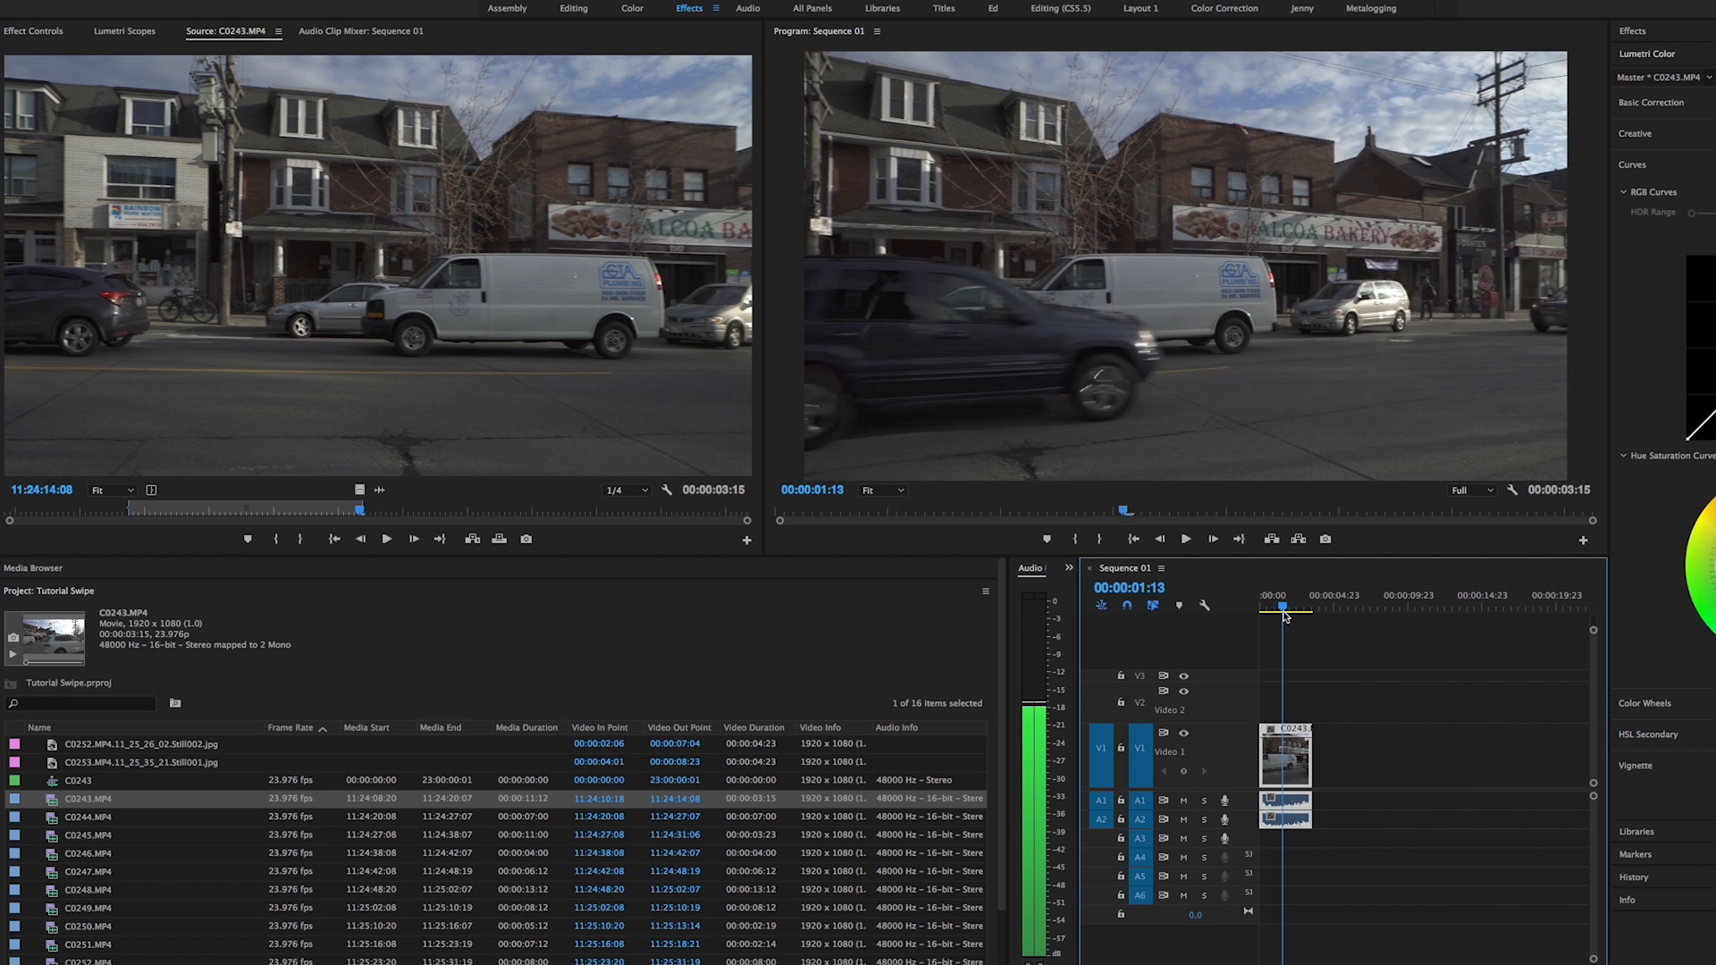
# - Load C0245.MP4, mark its out point at 11:24:30:17 and place it directly after C0243.MP4 on Video 1
pyautogui.scroll(-2, 51, 934)
pyautogui.click(52, 923)
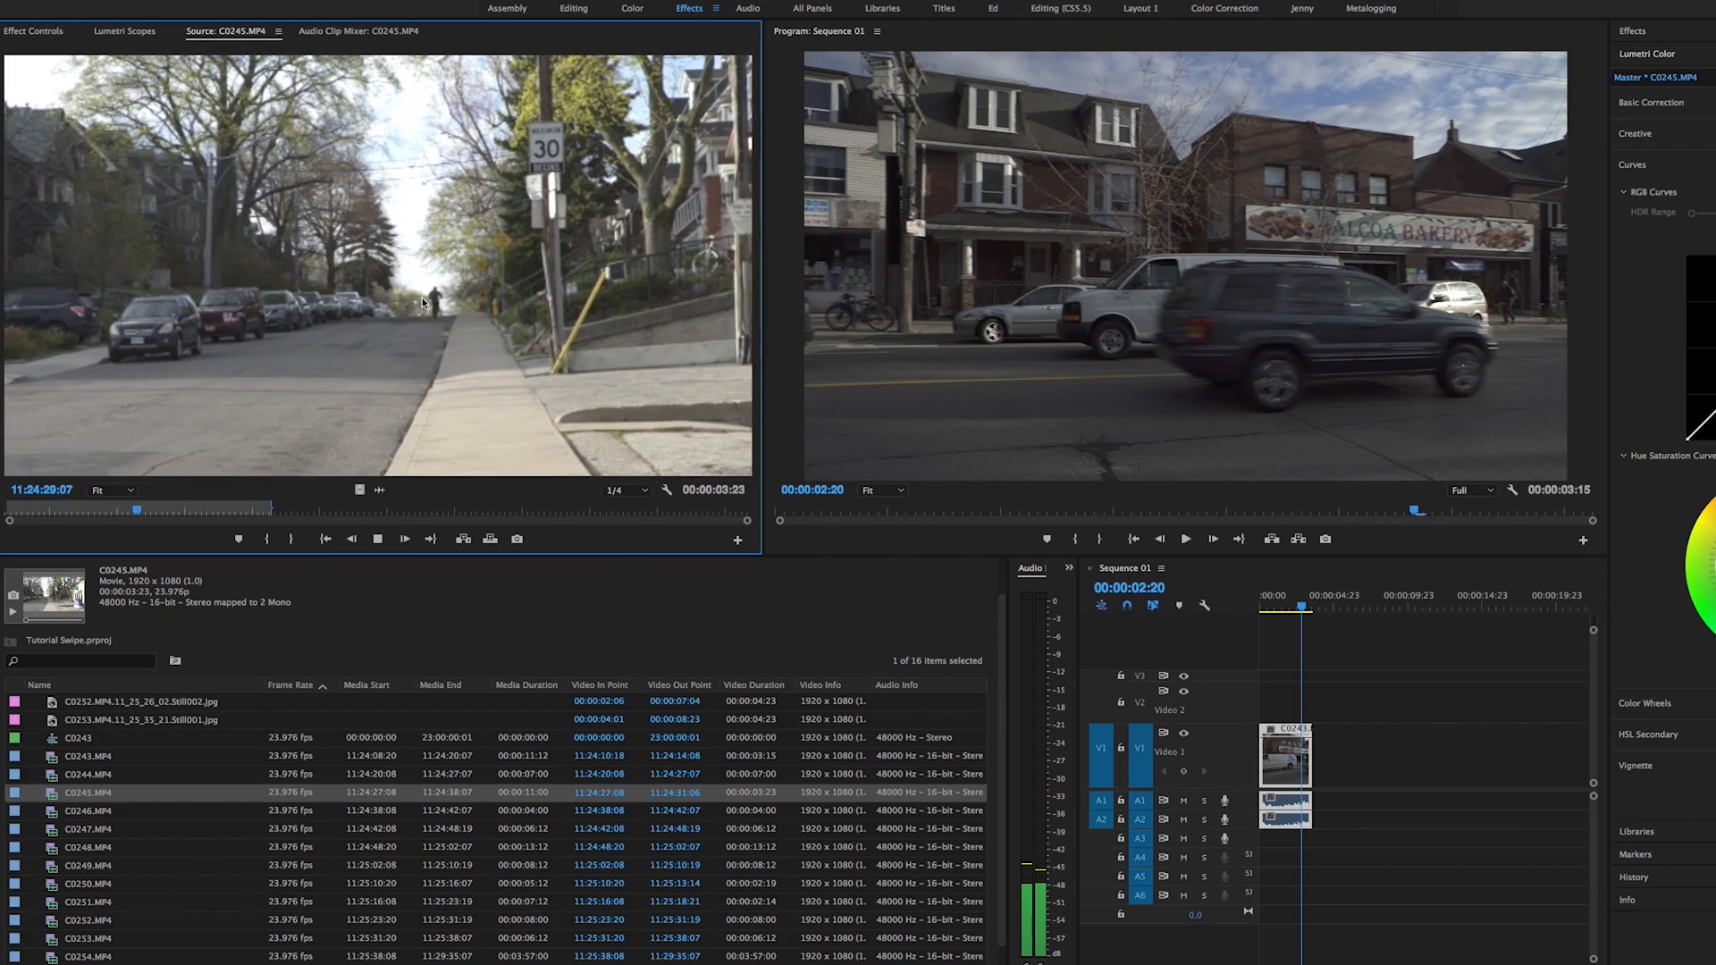
pyautogui.press('space')
pyautogui.press('o')
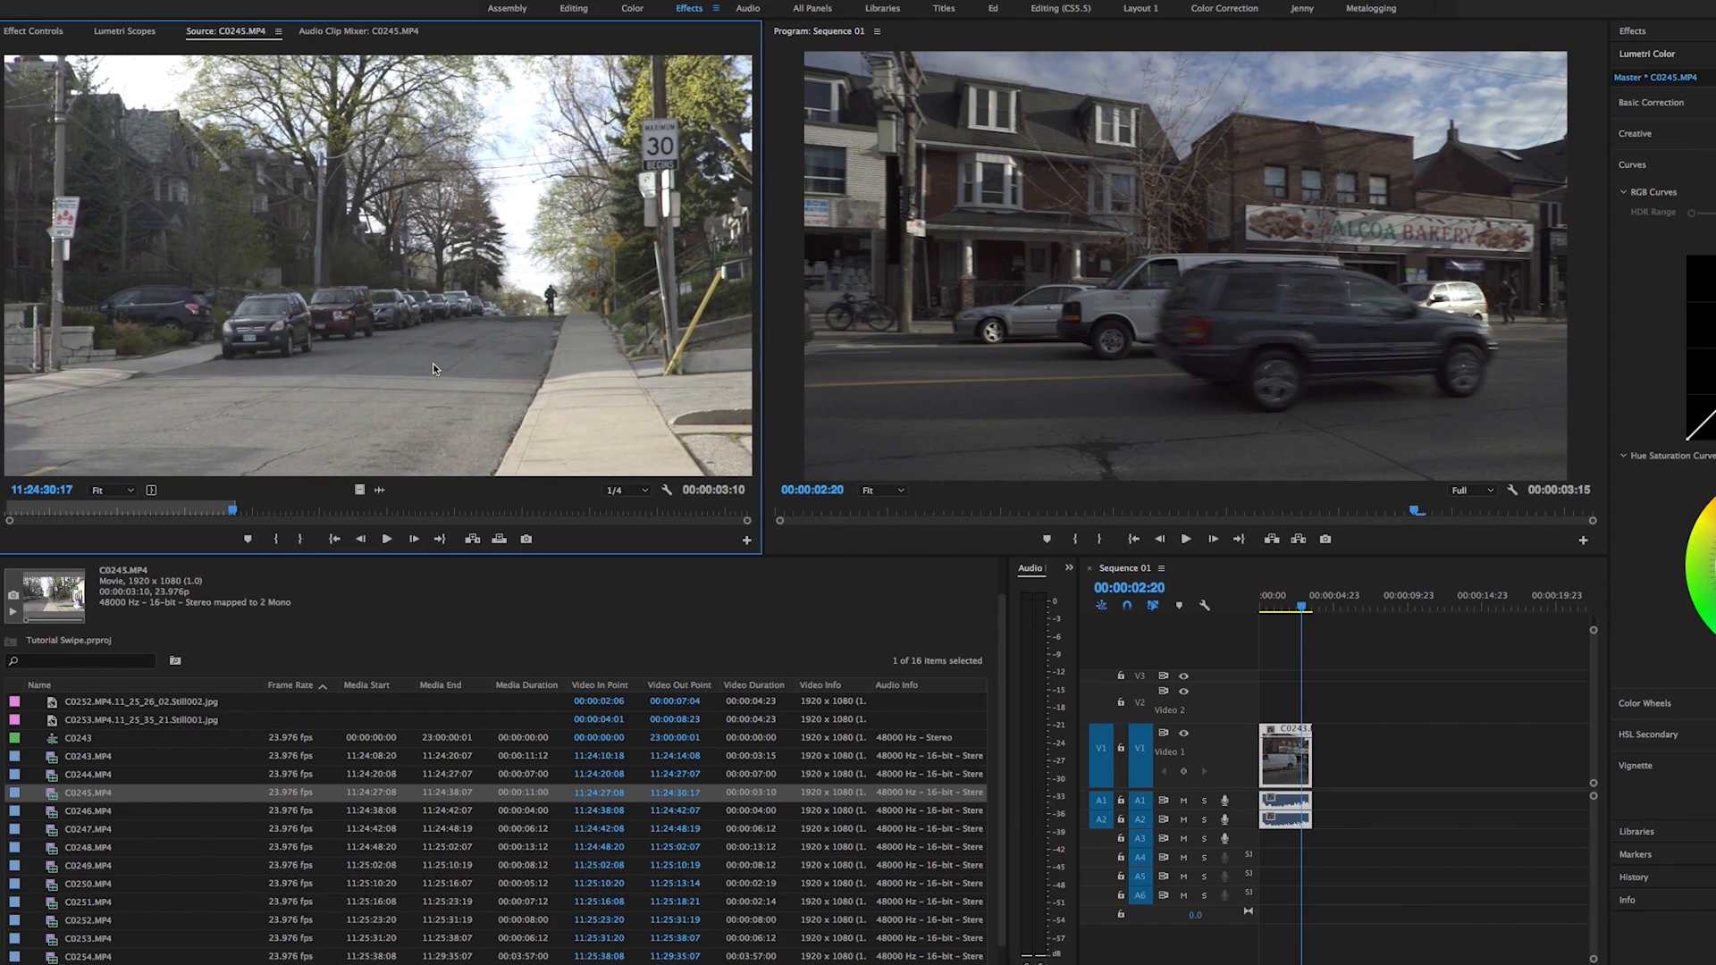
pyautogui.moveTo(390, 366); pyautogui.dragTo(1312, 756)
pyautogui.press('space')
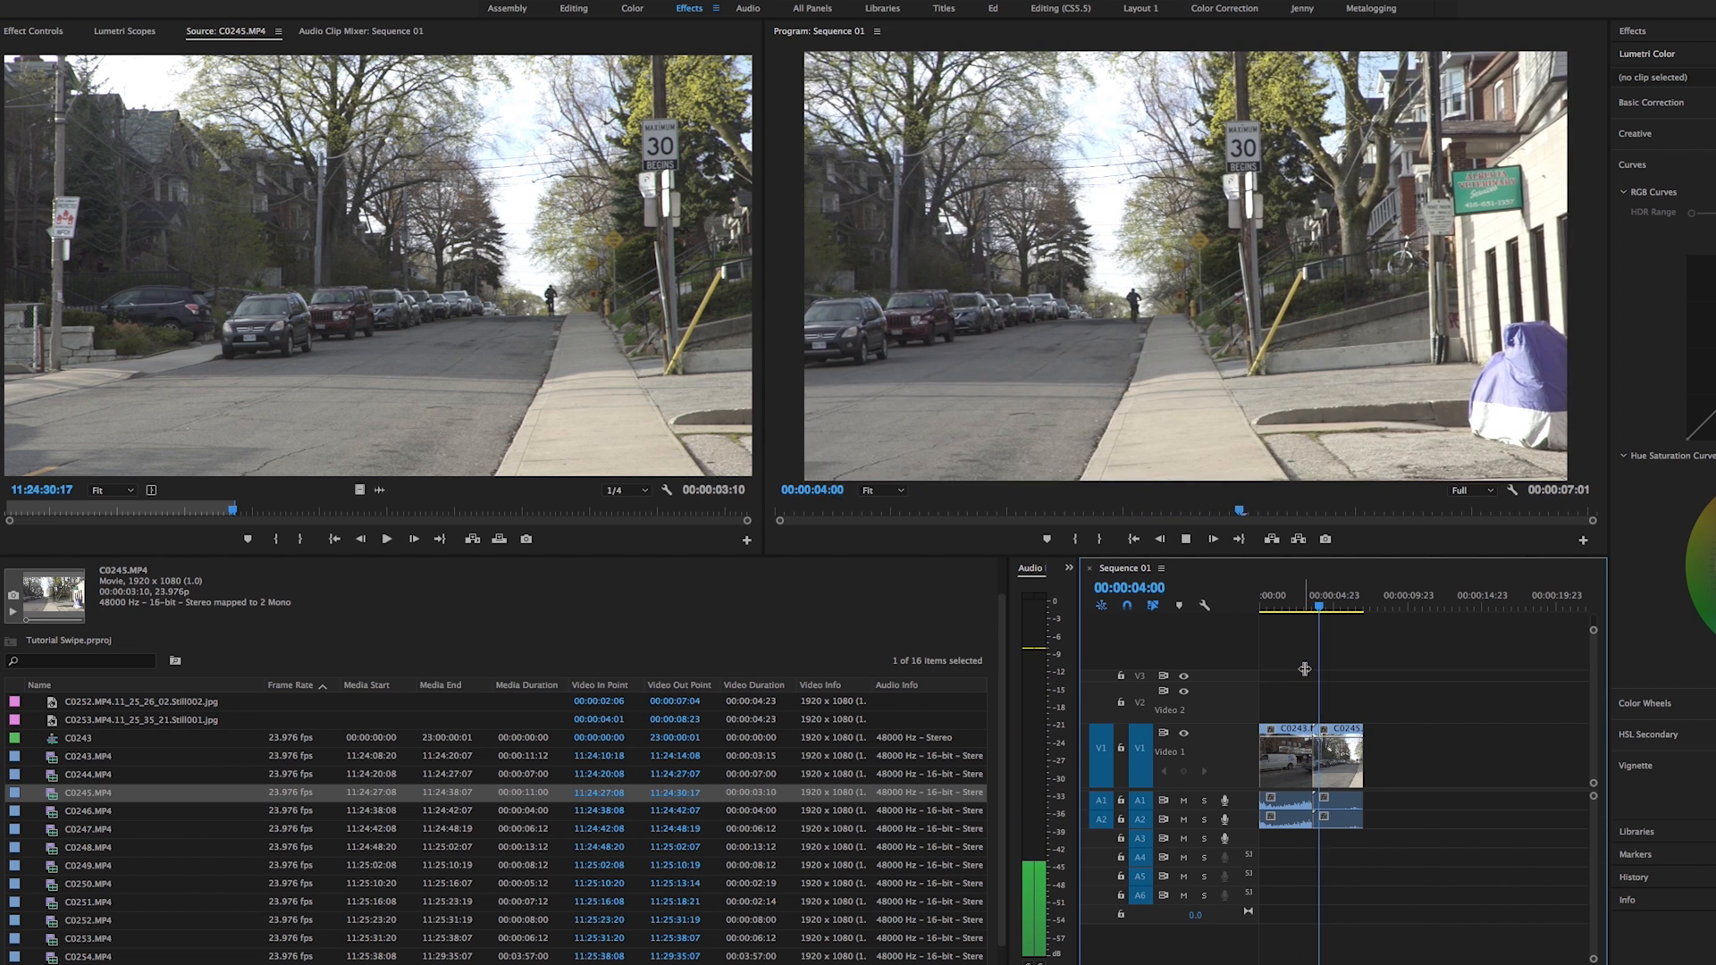
# - Delete the audio of both clips from the sequence, keeping their video
pyautogui.press('space')
pyautogui.moveTo(1346, 809); pyautogui.dragTo(1259, 819)
pyautogui.press('Delete')
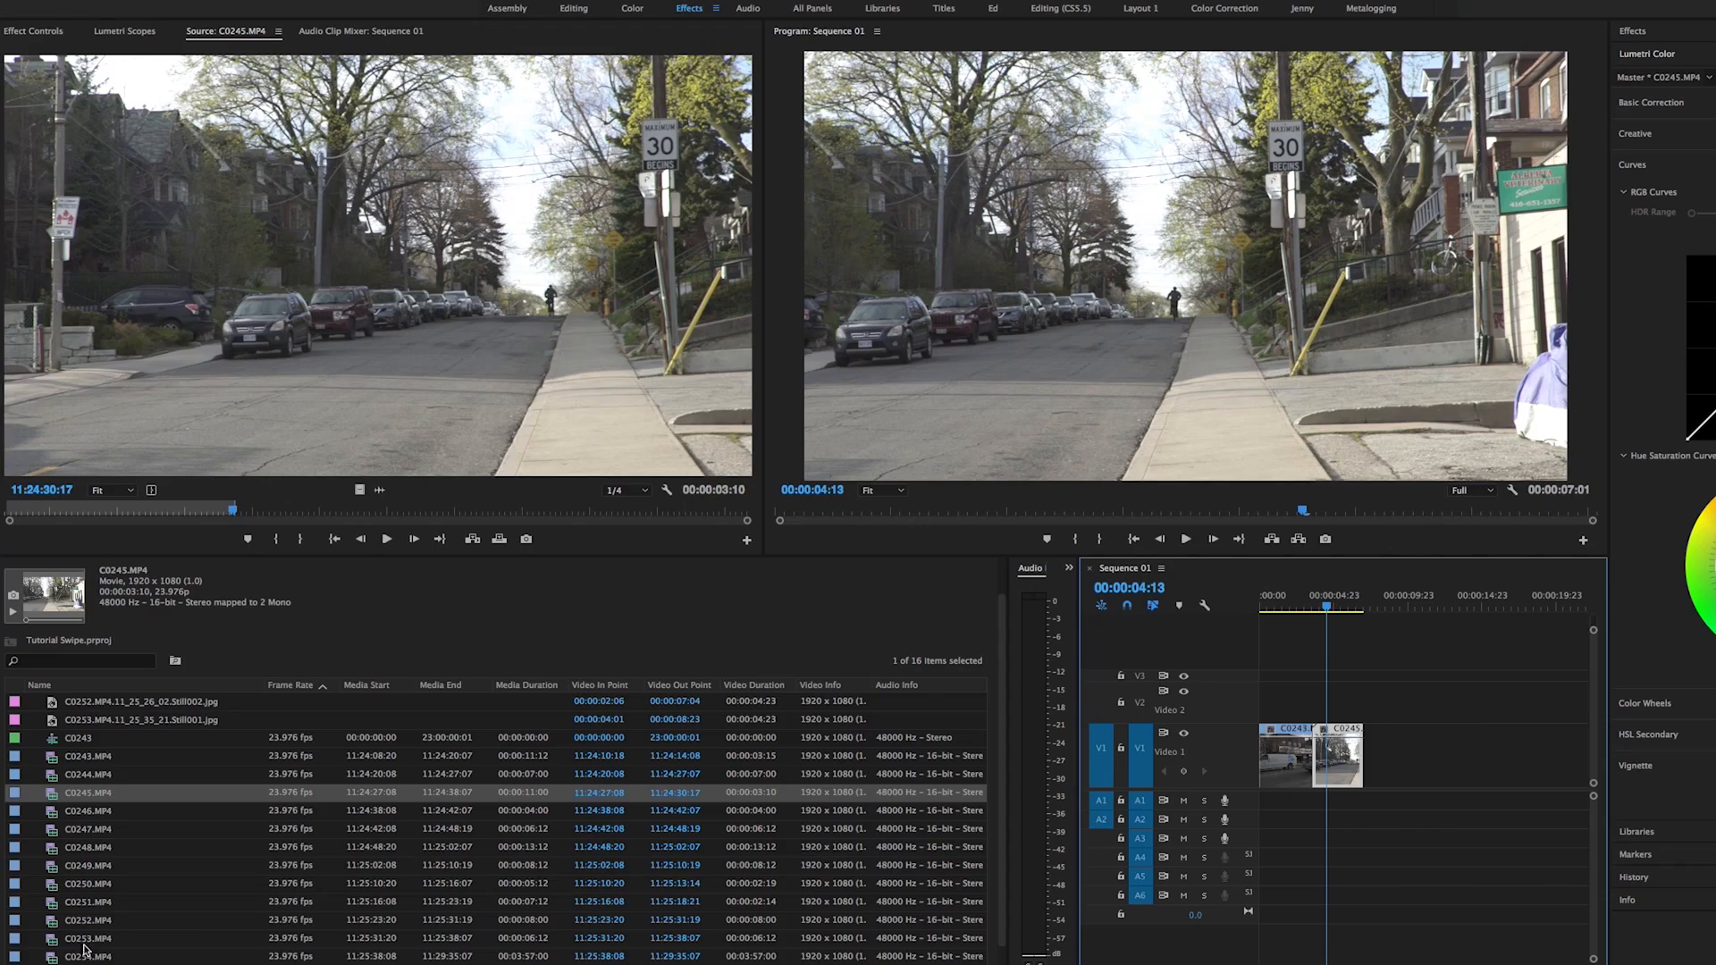
# - Export the C0252.MP4 frame at 11:25:25:09 as a JPEG still named C0252.MP4.11_25_25_09.Still003 and import it into the project
pyautogui.doubleClick(83, 955)
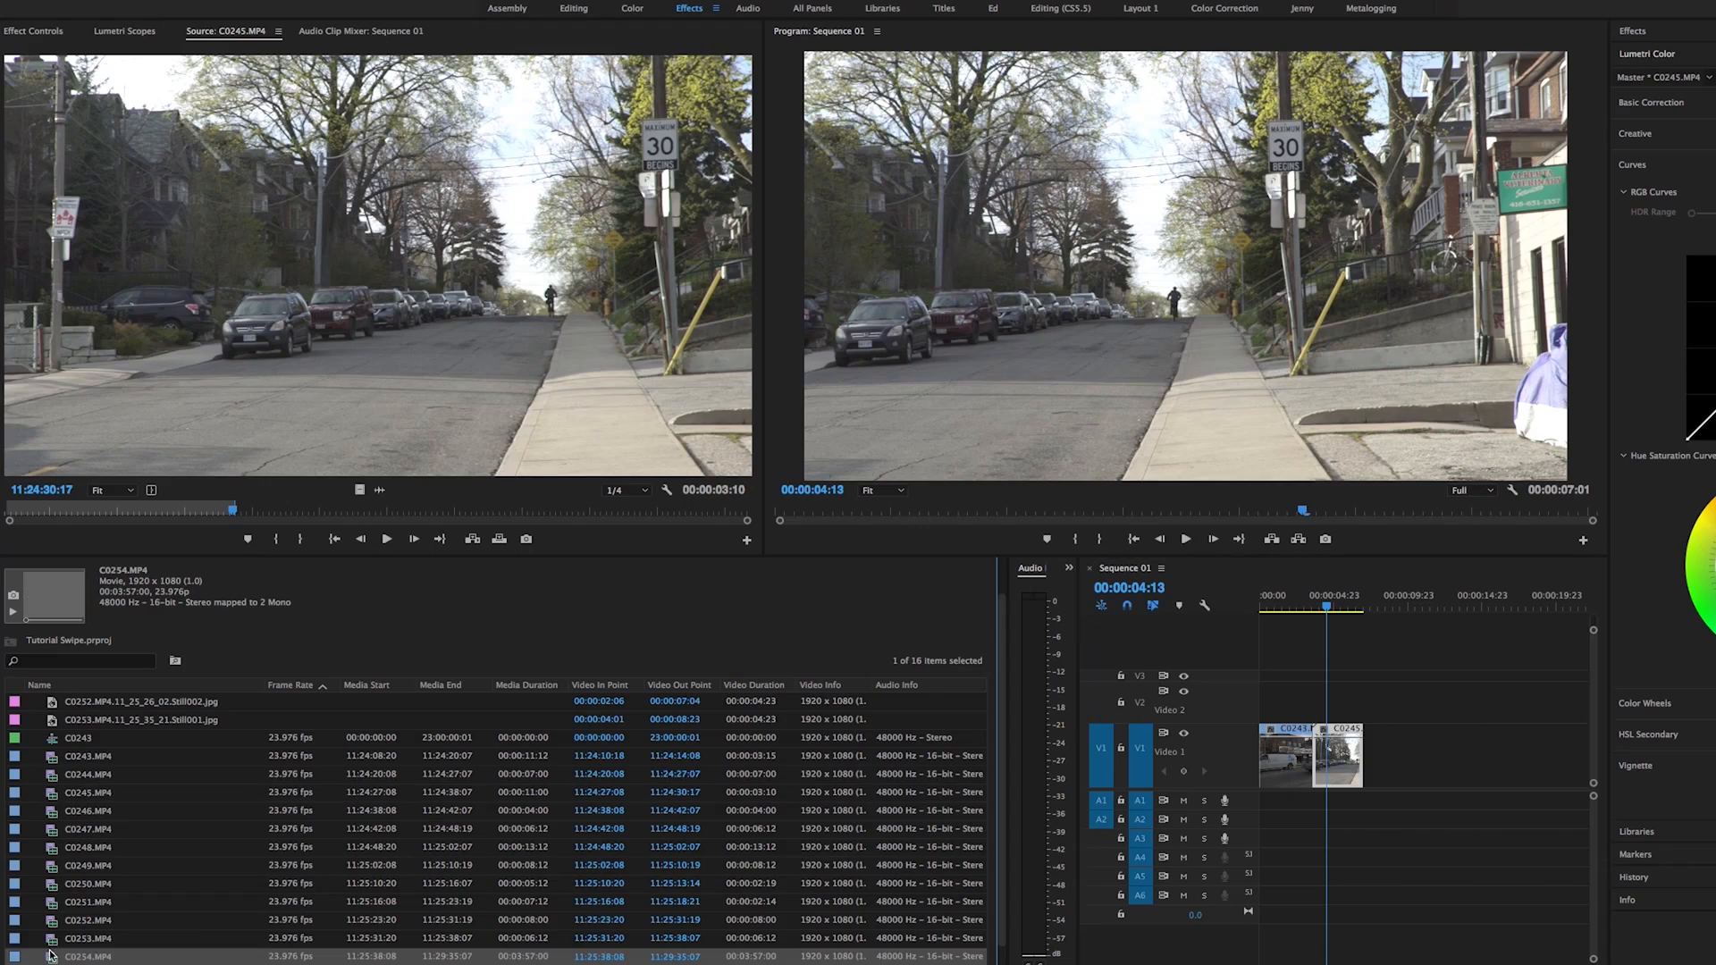
pyautogui.doubleClick(66, 940)
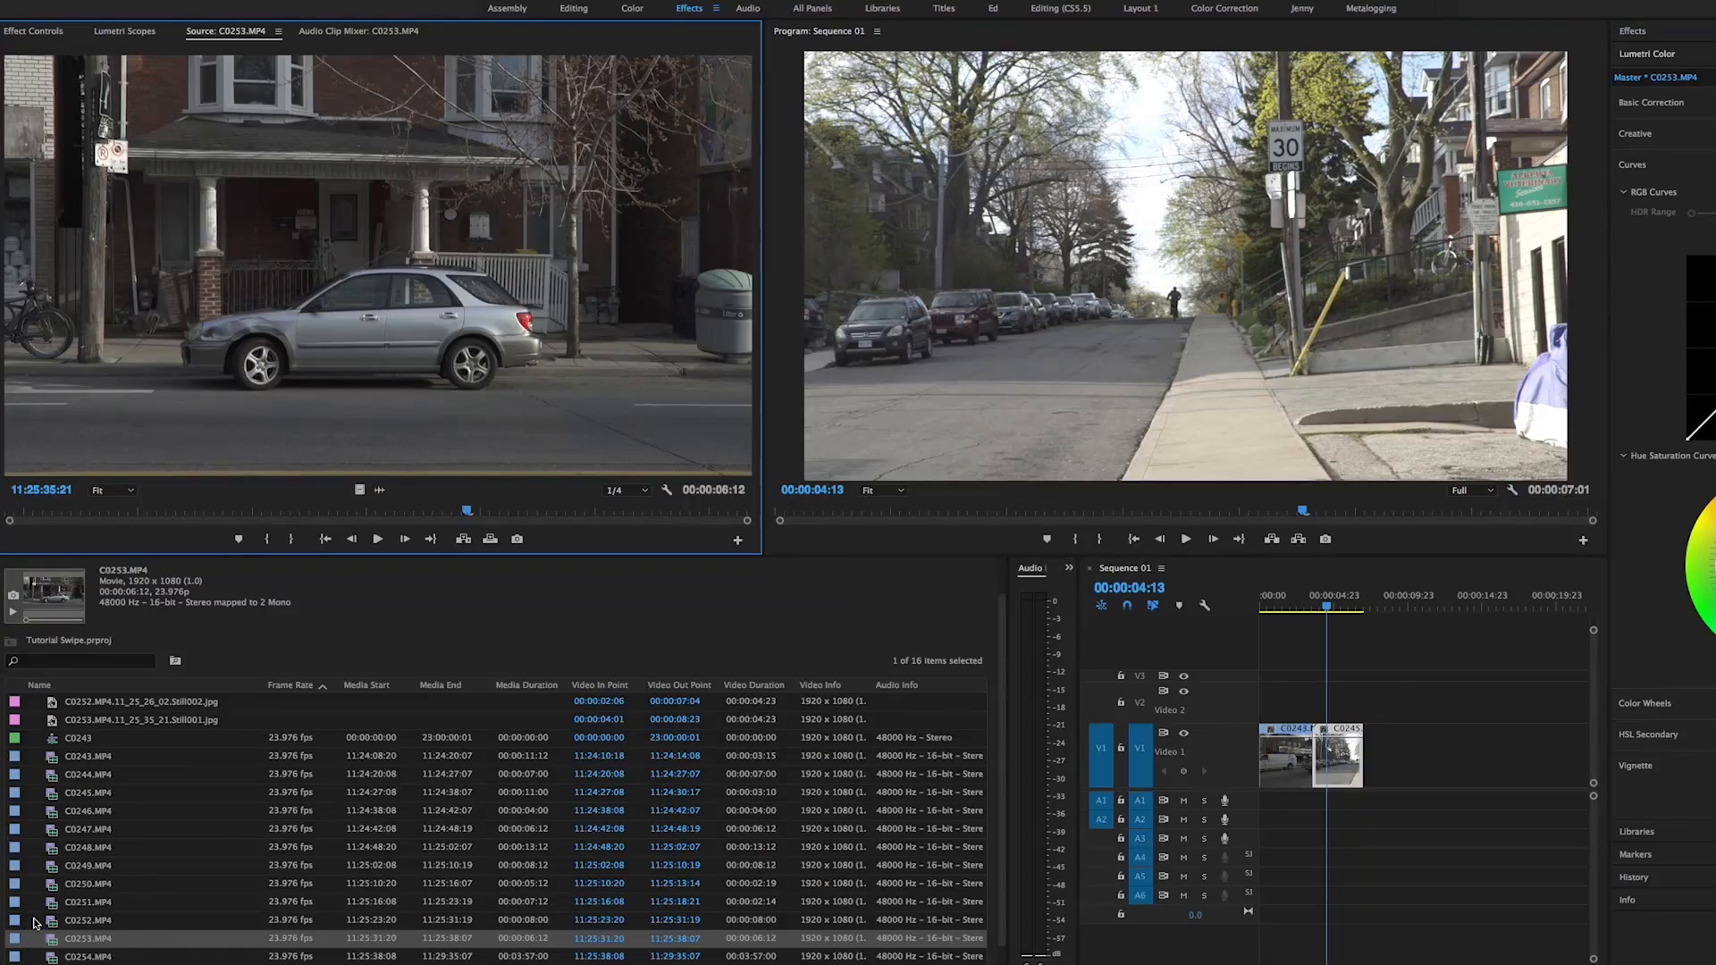
pyautogui.doubleClick(43, 921)
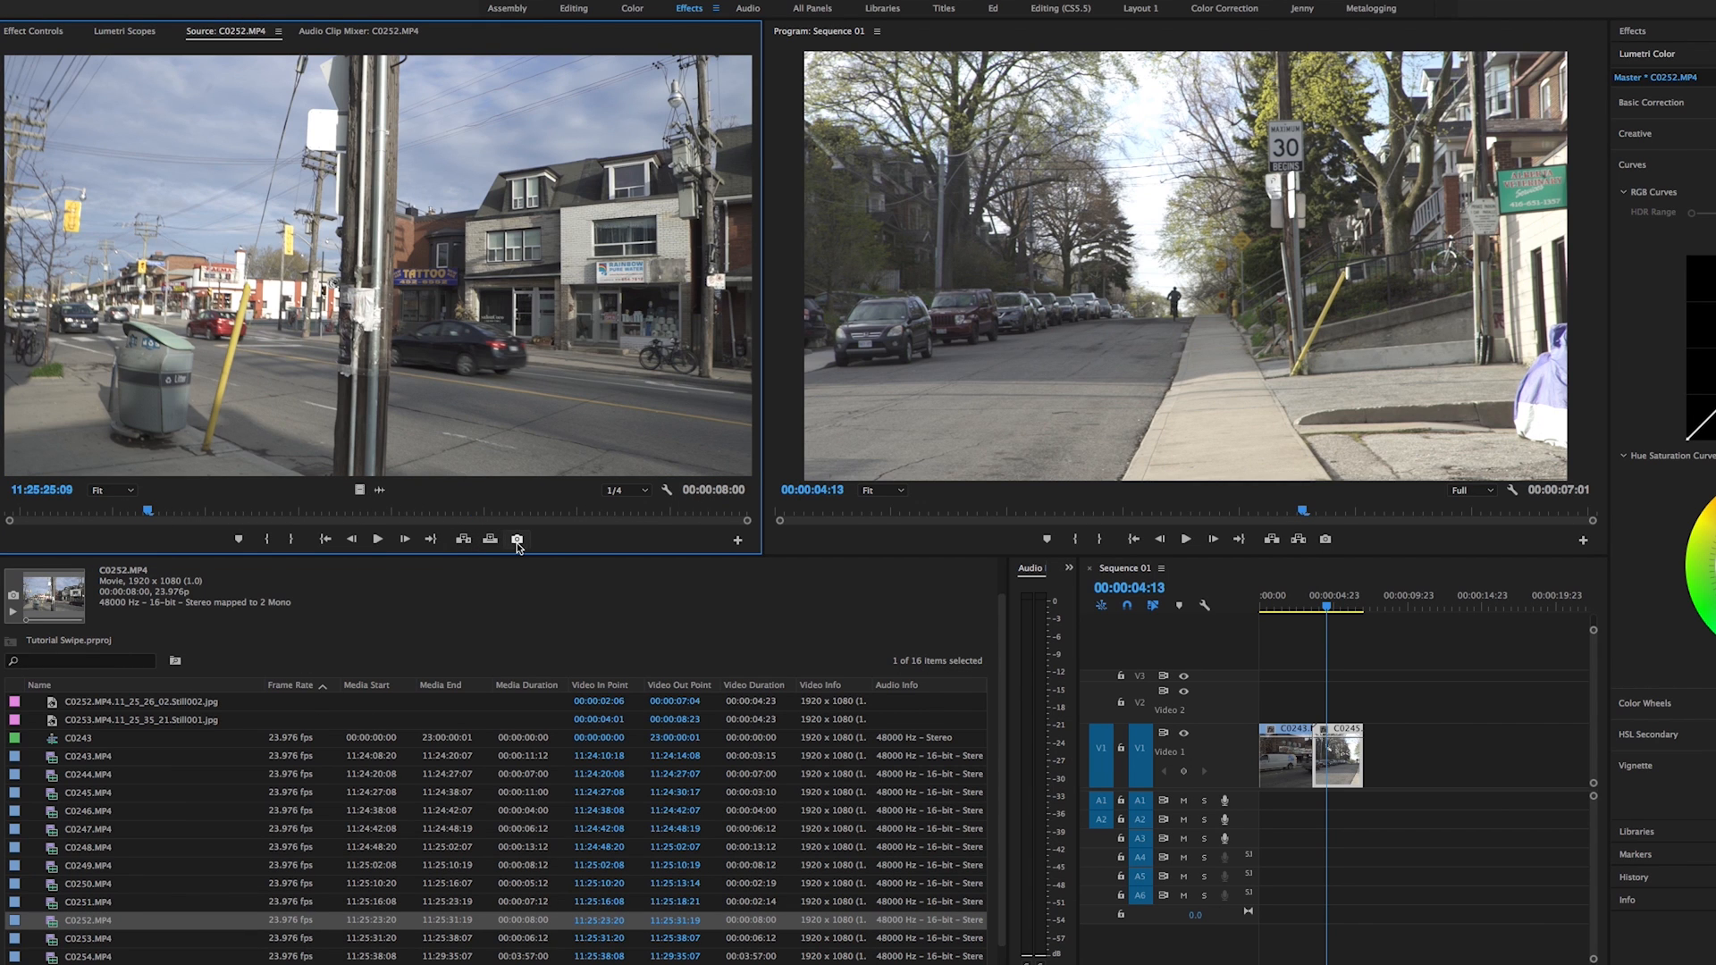
pyautogui.click(518, 540)
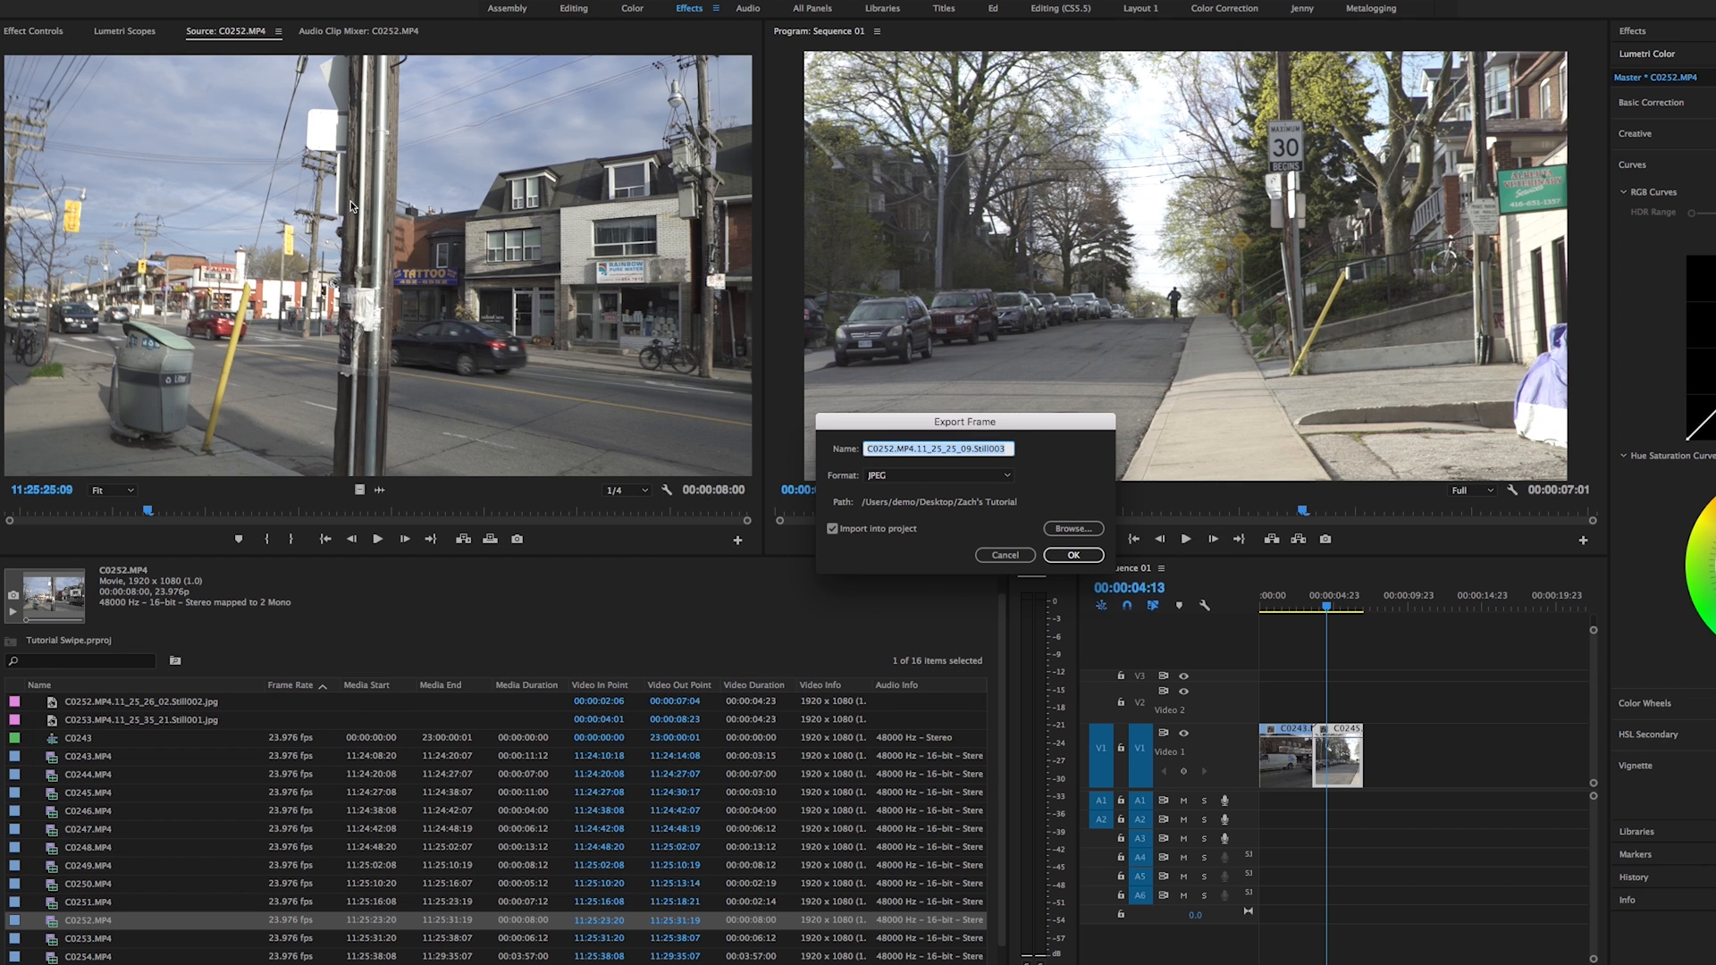
pyautogui.click(1074, 555)
# - Place the exported C0252 still on Video 2 over the cut between the two clips and play that part of the sequence
pyautogui.moveTo(53, 707); pyautogui.dragTo(1296, 693)
pyautogui.click(1319, 608)
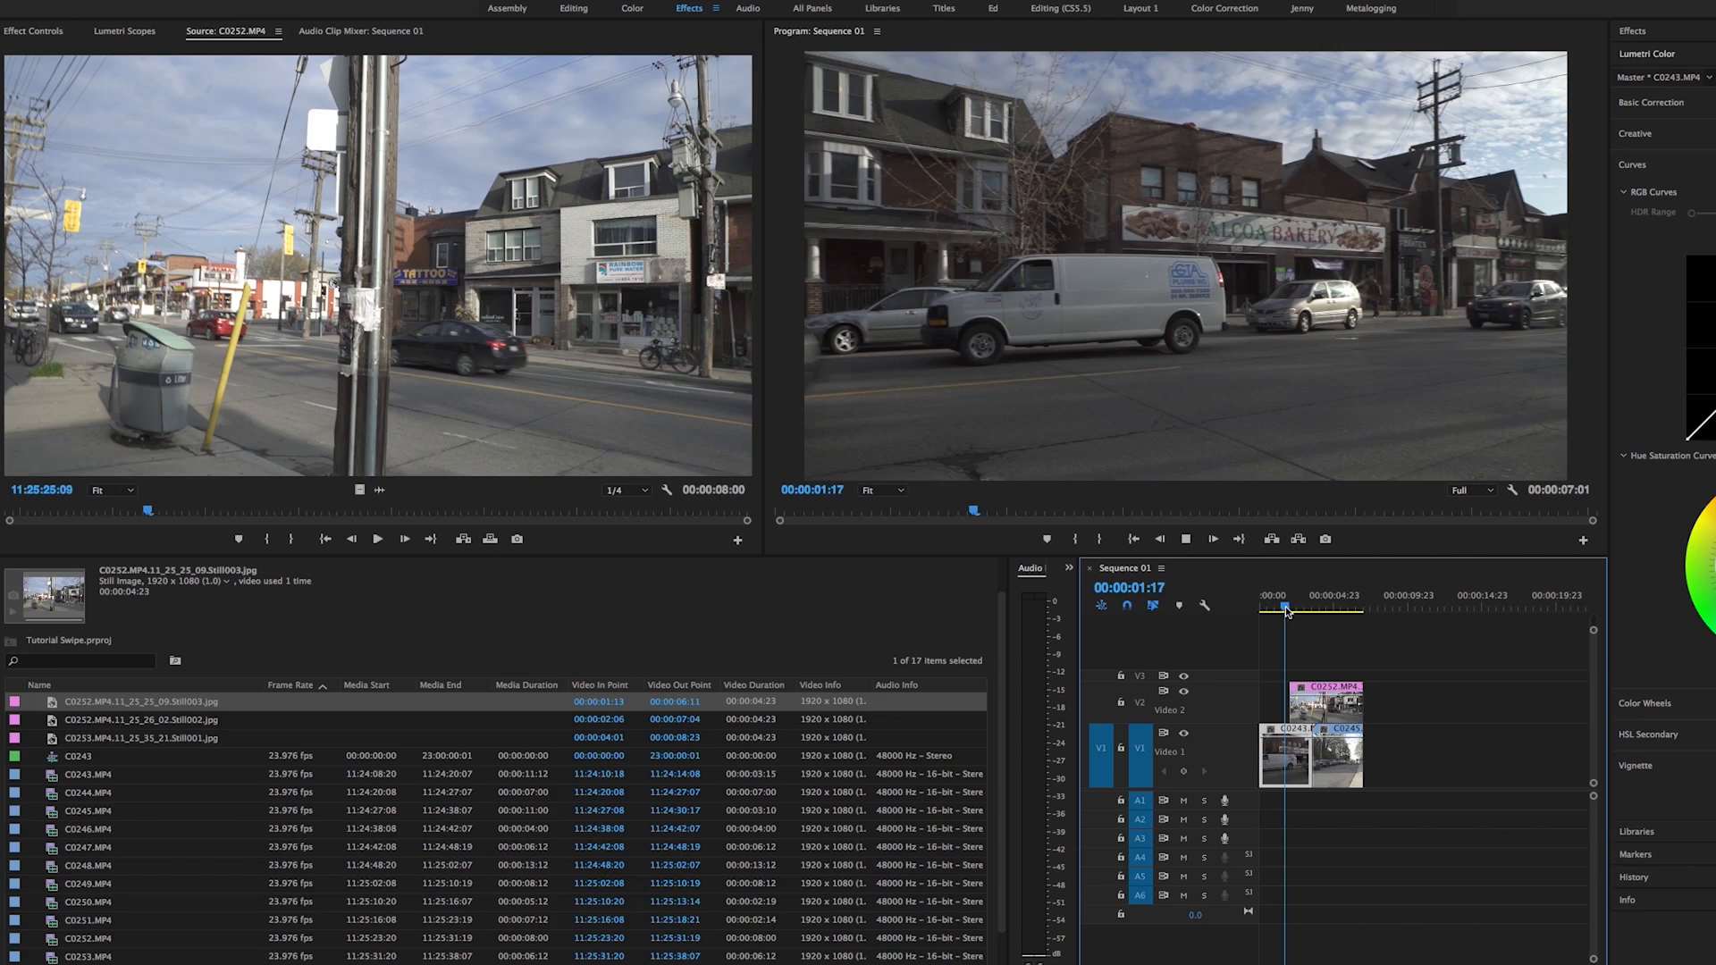
pyautogui.press('space')
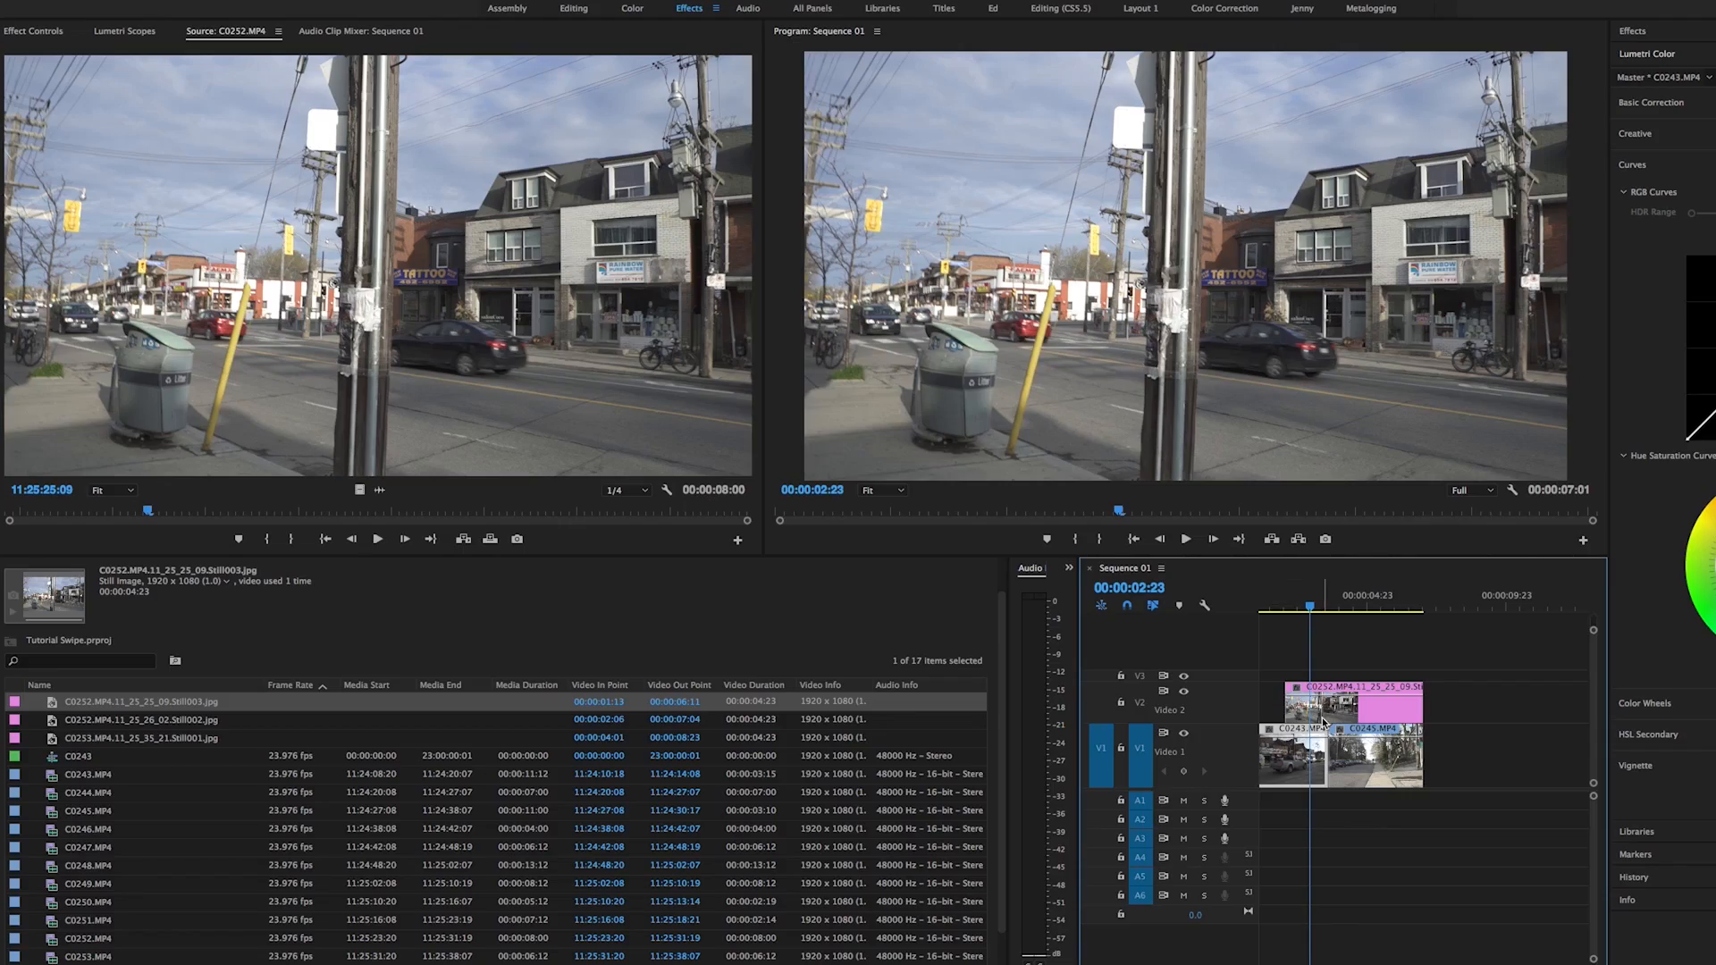
# - Draw a free-form opacity mask around the utility pole in the still on Video 2
pyautogui.click(1324, 720)
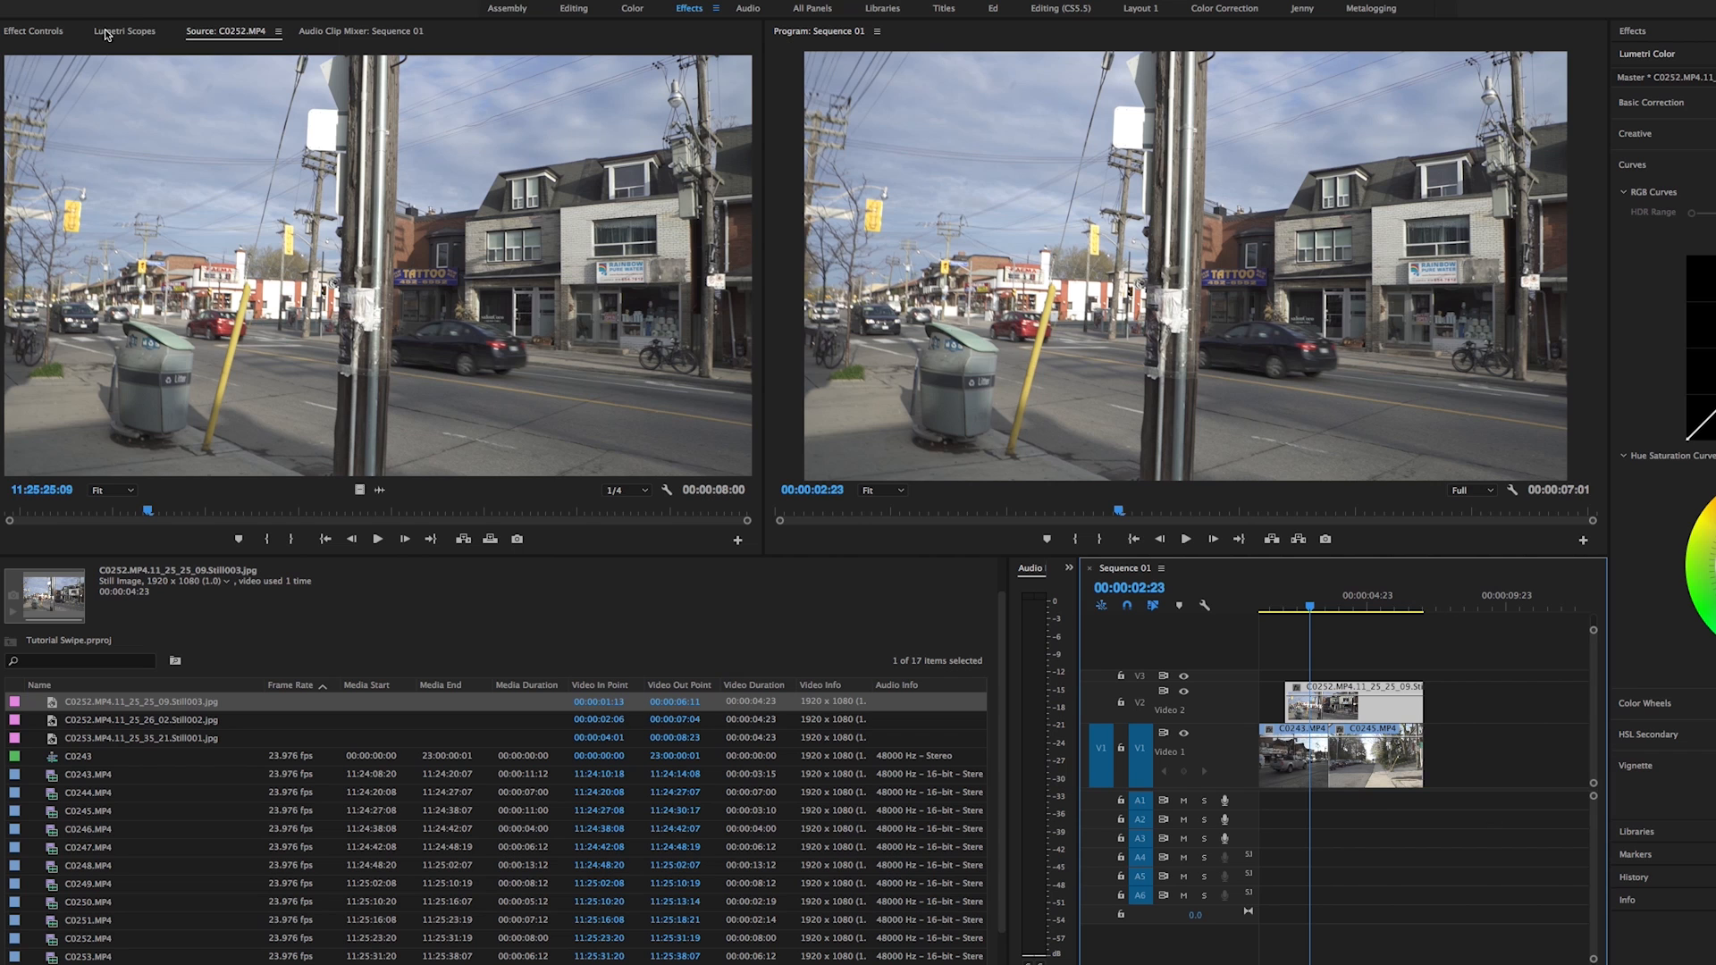
pyautogui.click(35, 31)
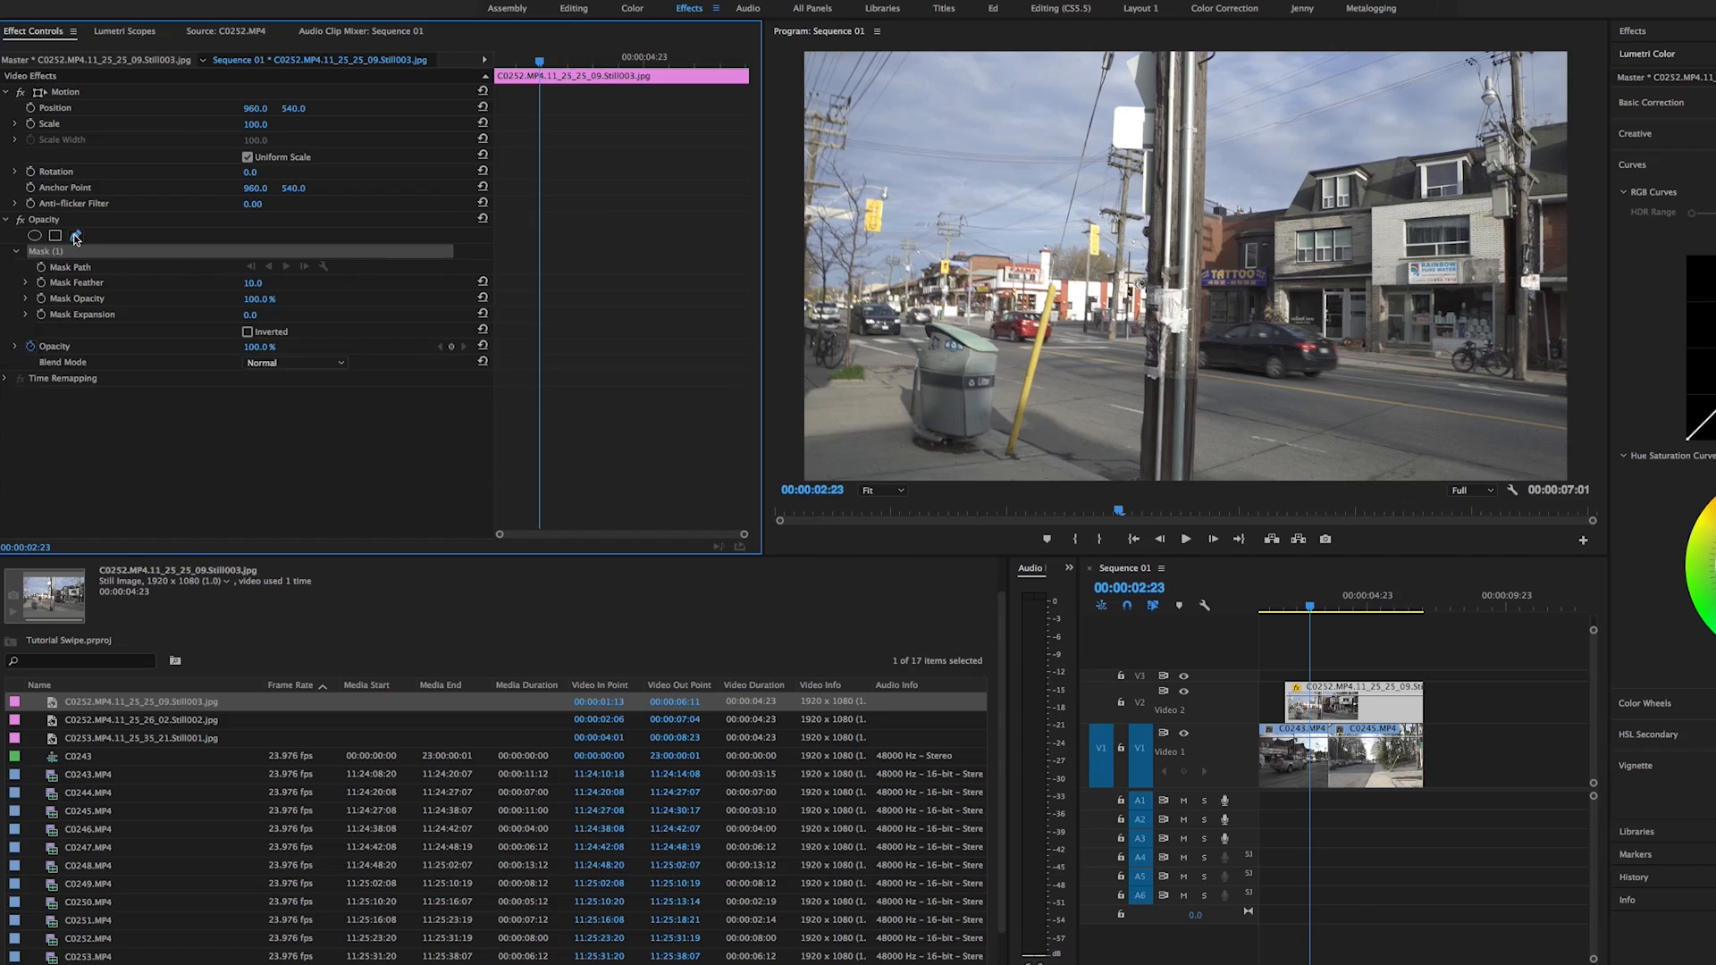
pyautogui.click(76, 237)
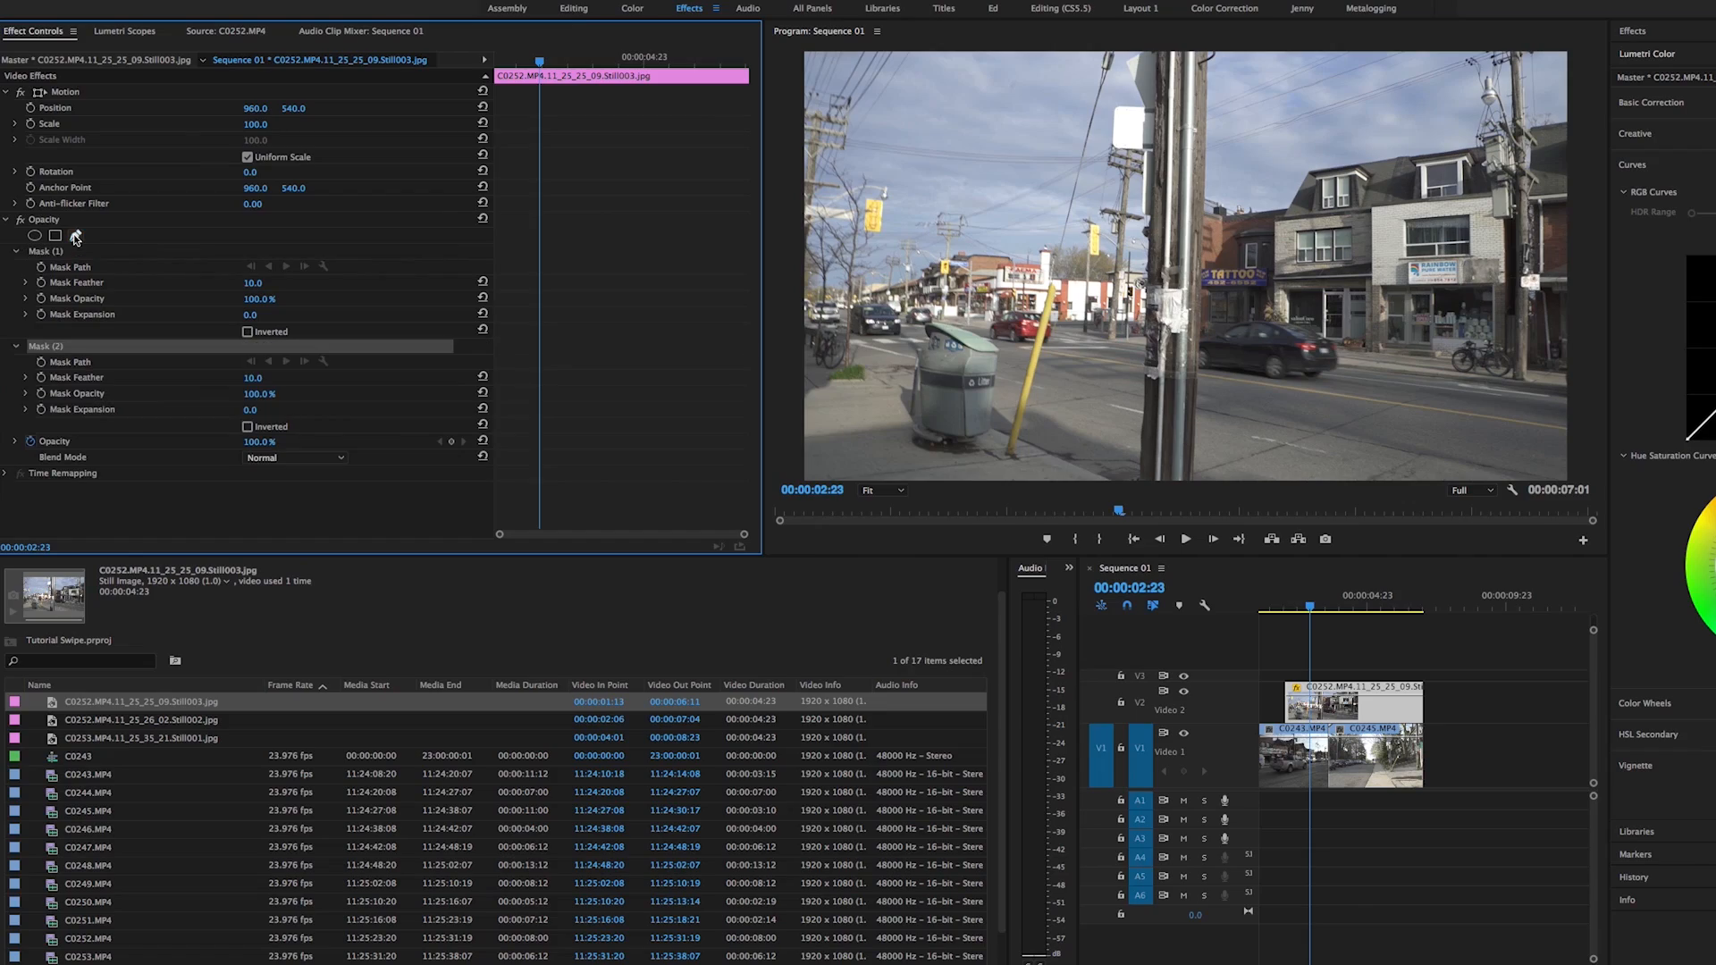
pyautogui.press('Delete')
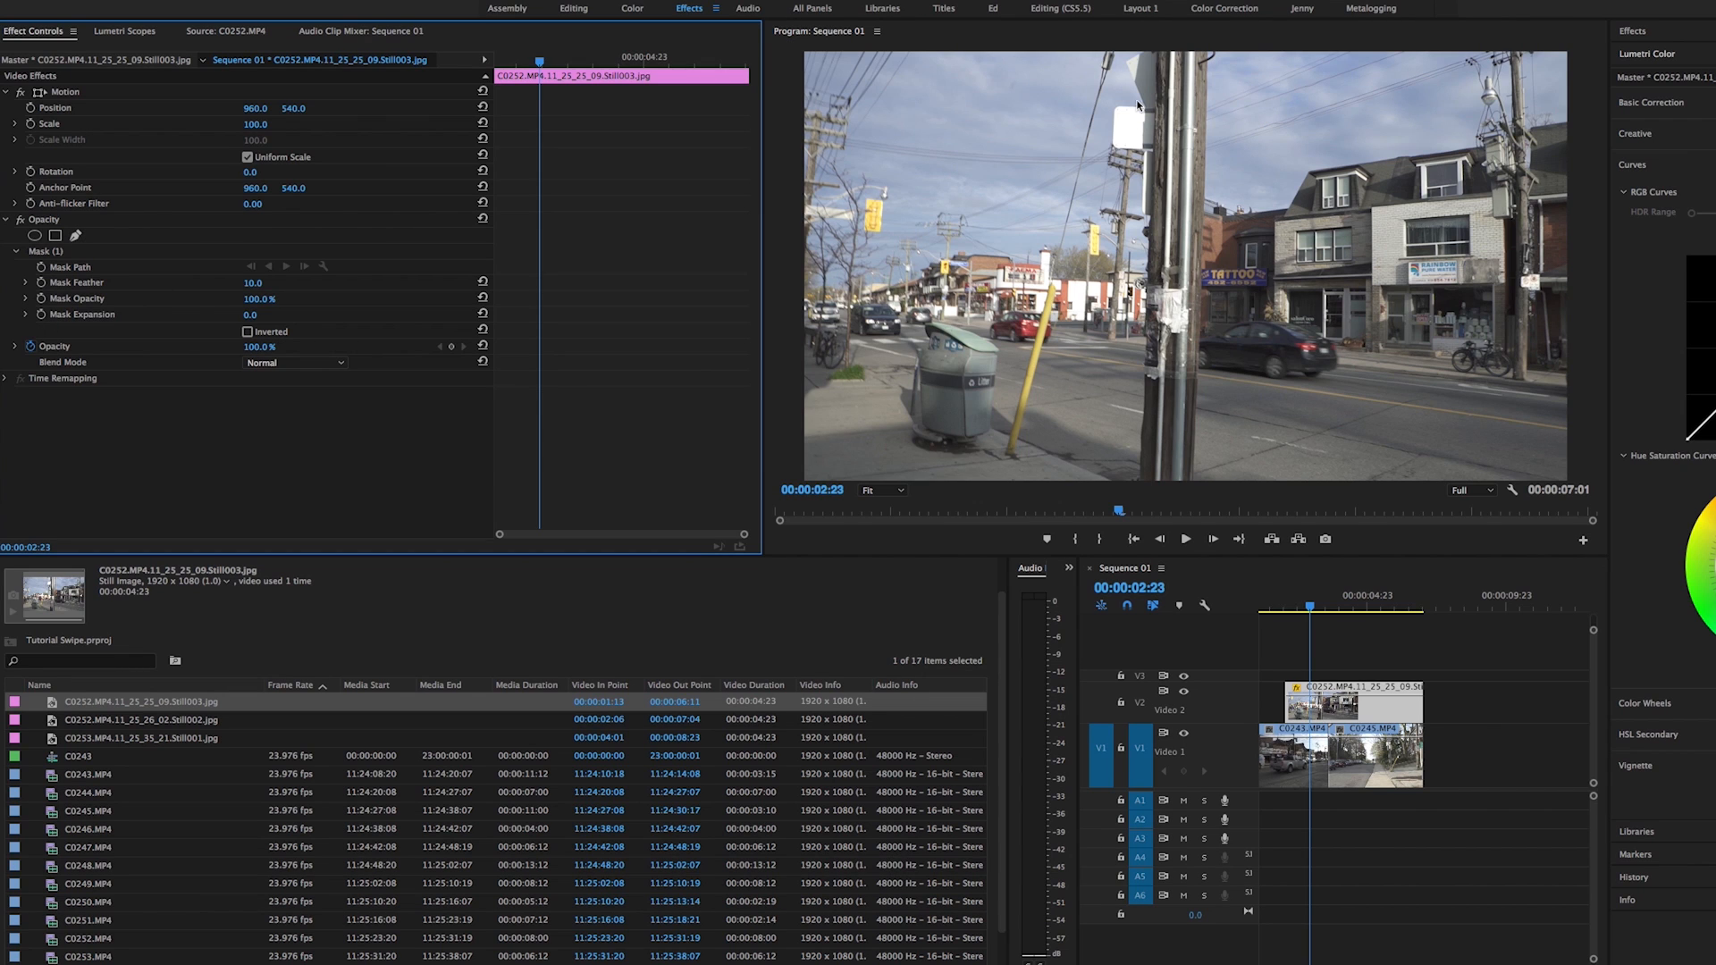
pyautogui.click(60, 254)
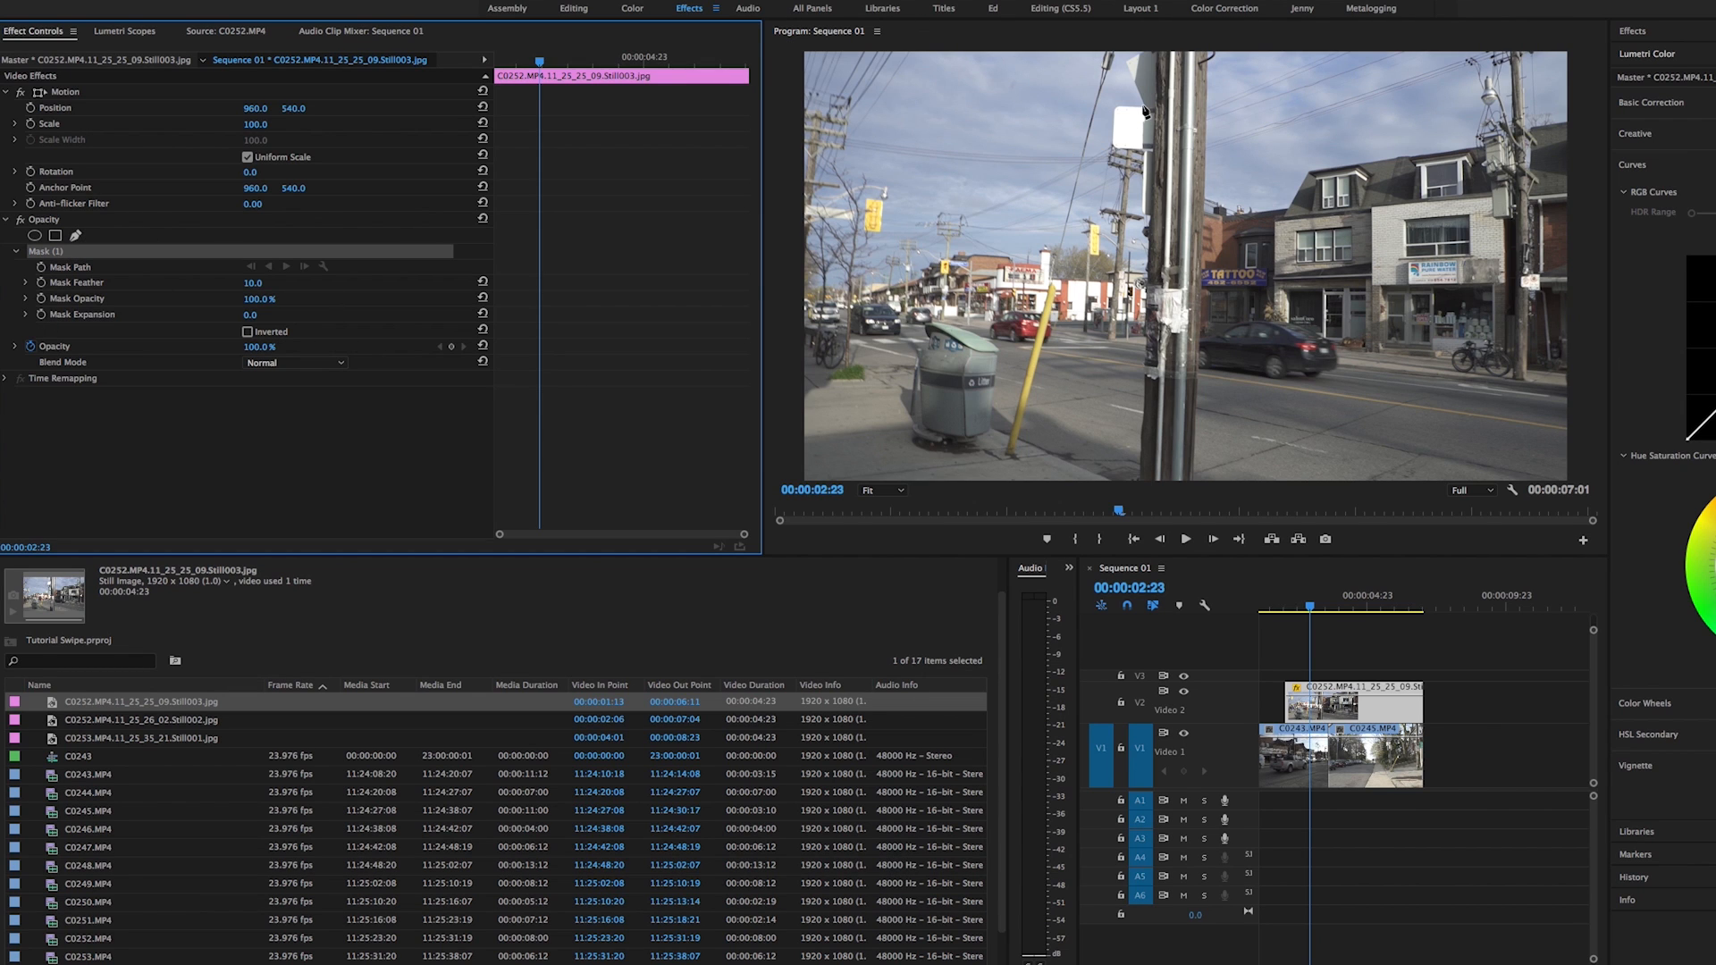
pyautogui.click(1162, 61)
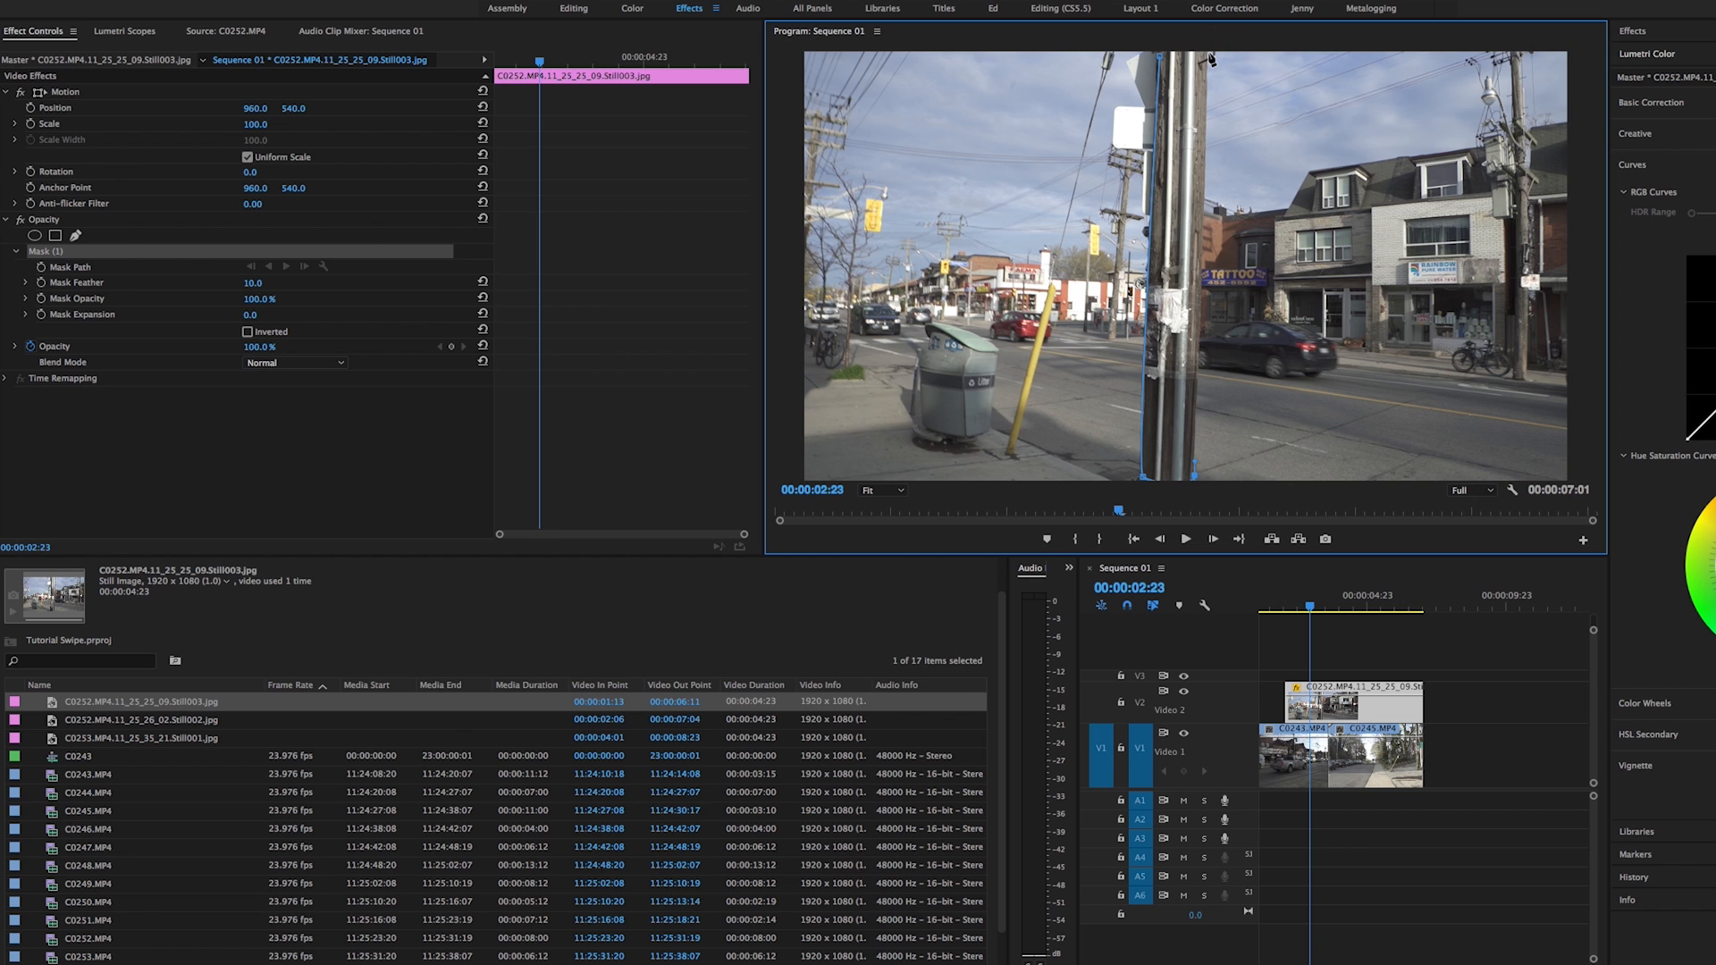
pyautogui.click(1168, 57)
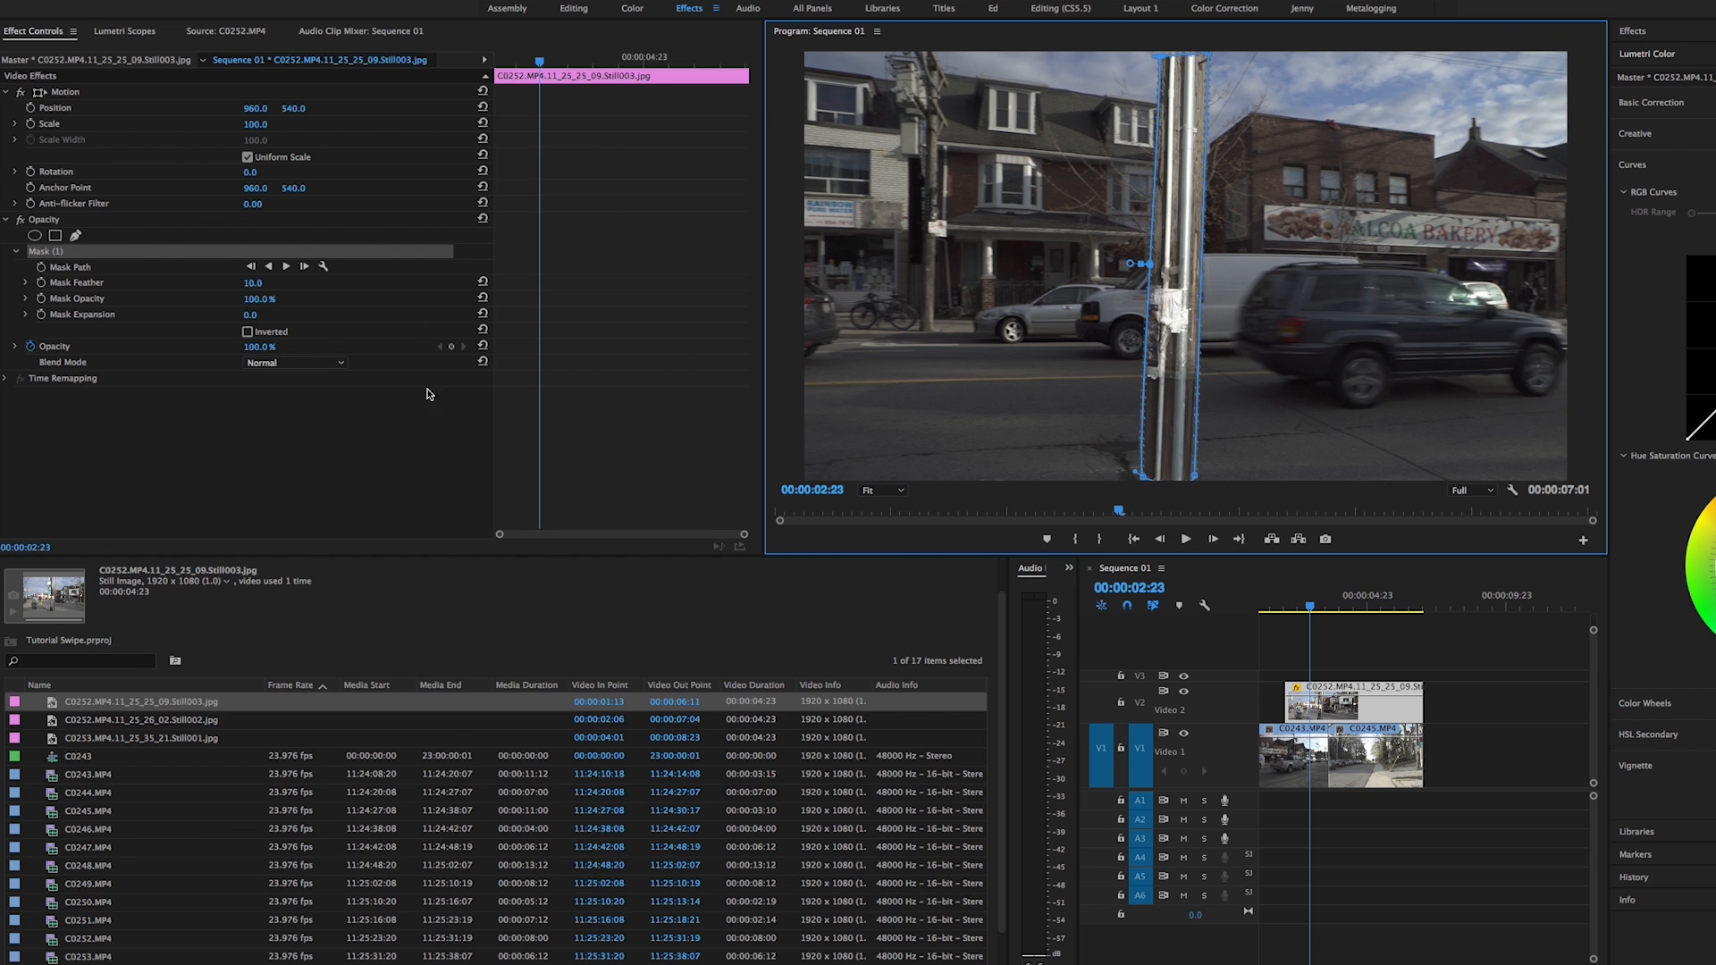
# - Set the masked pole's scale to 297 and its rotation to -2.0° so it stands larger and upright
pyautogui.moveTo(258, 125); pyautogui.dragTo(271, 125)
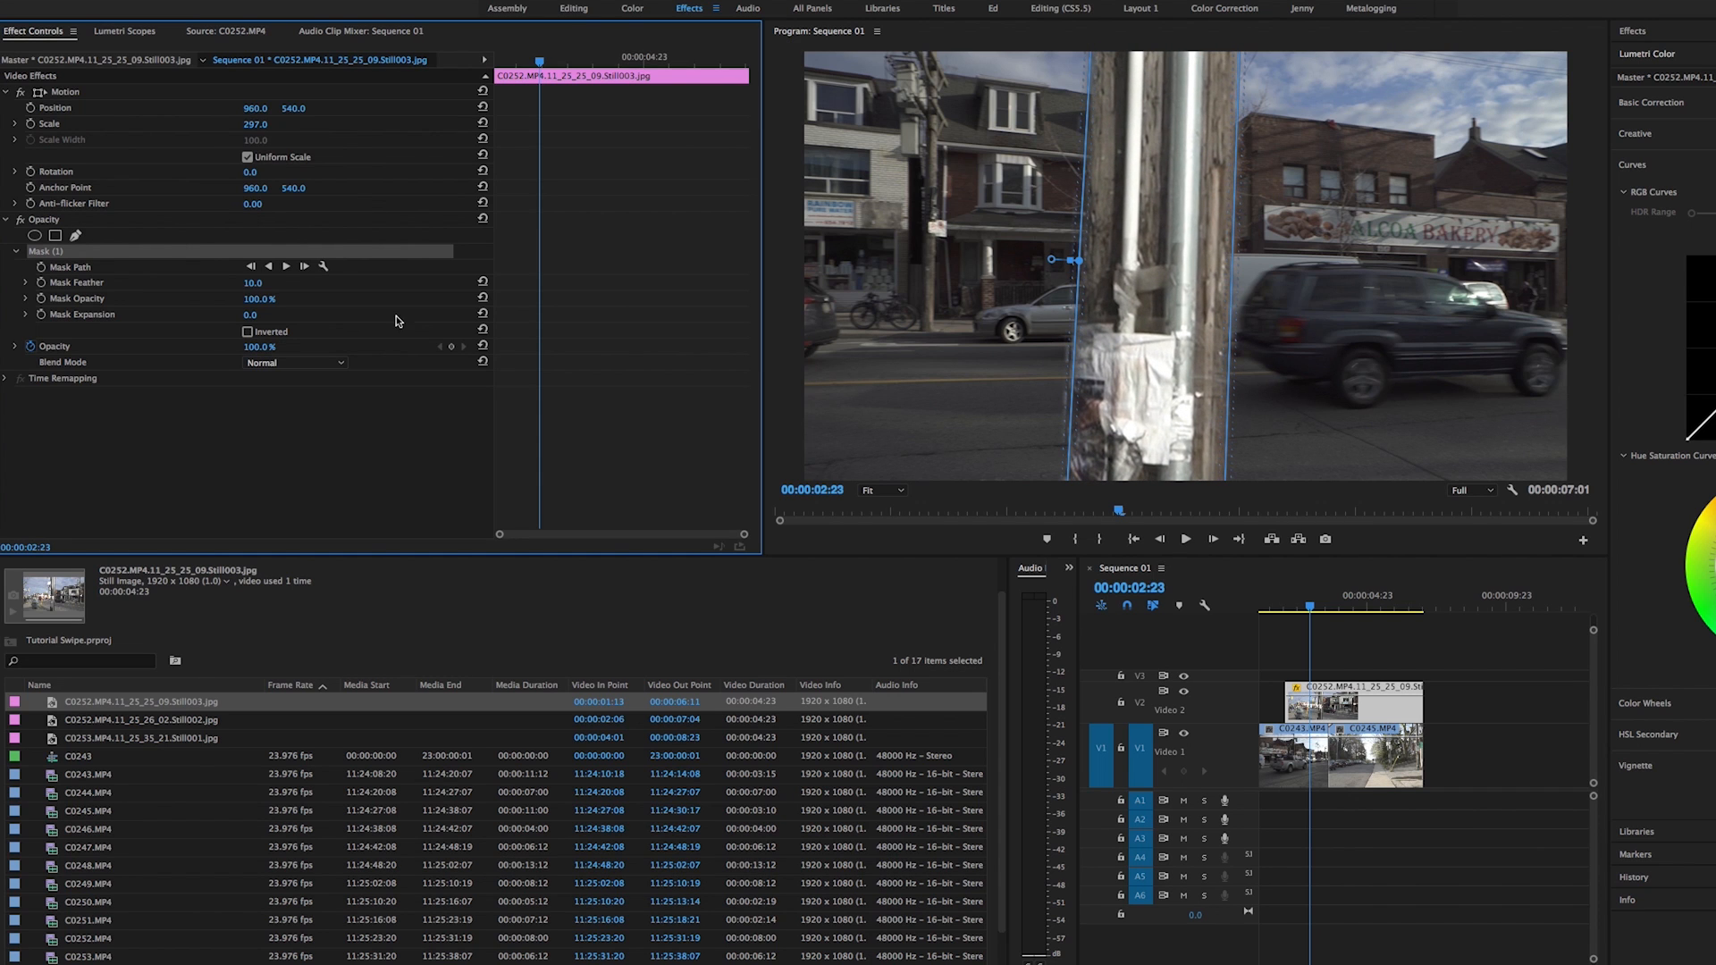
pyautogui.click(1358, 658)
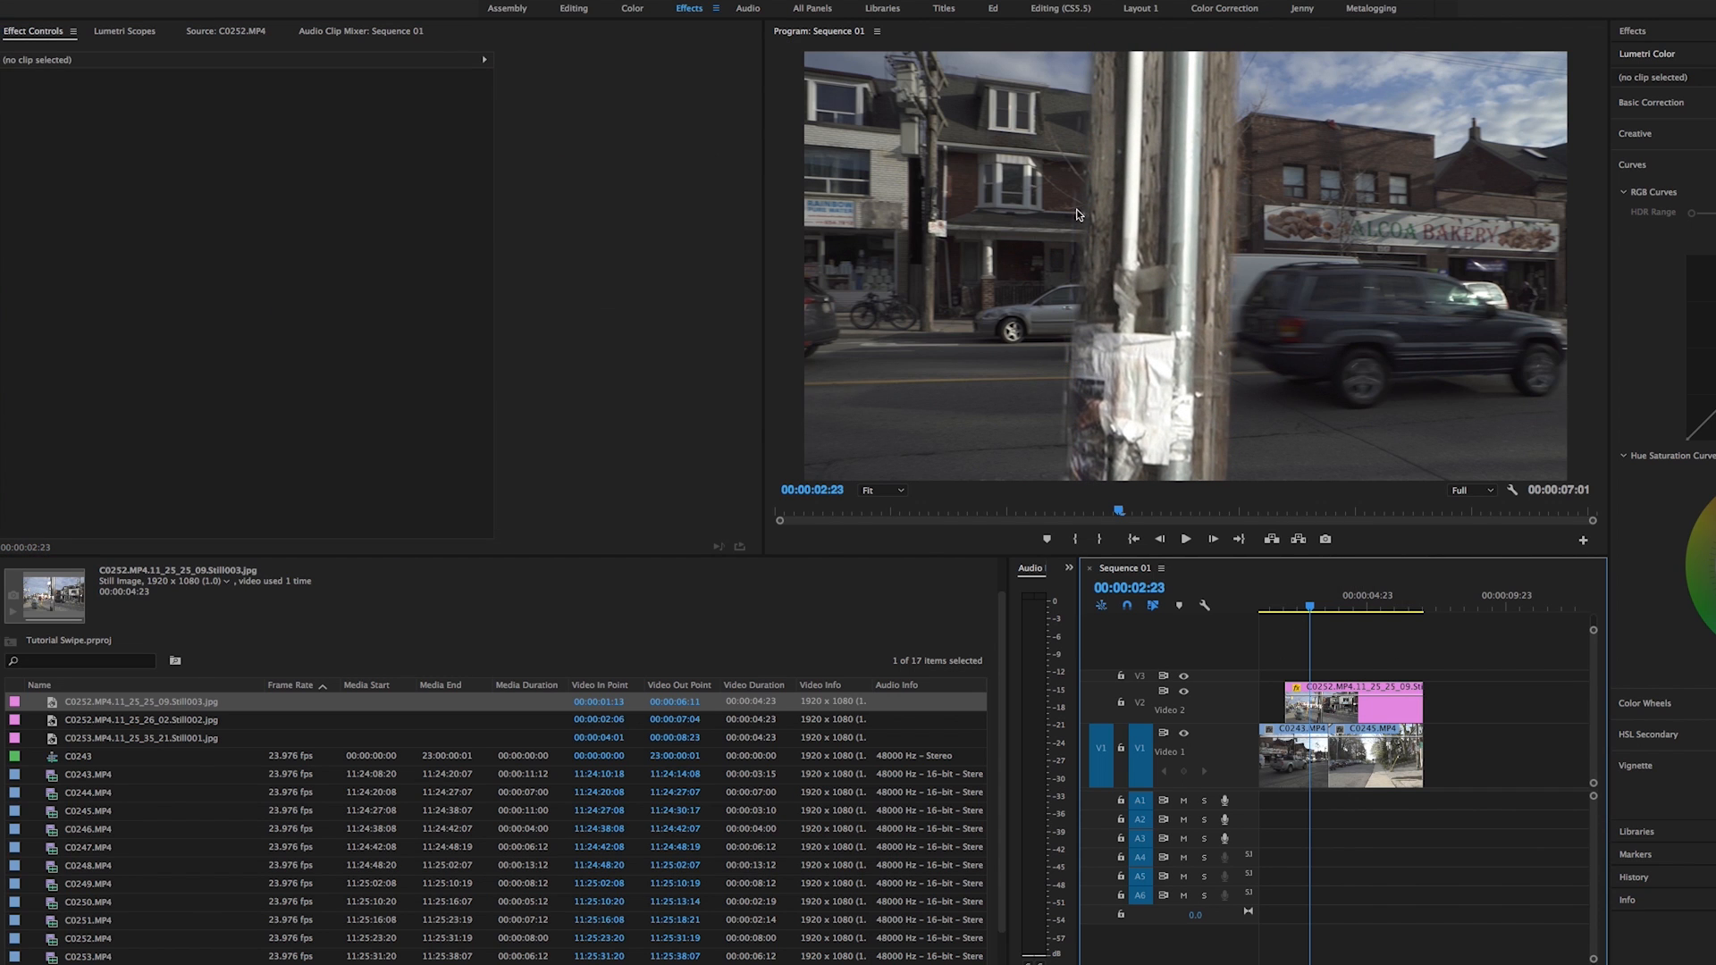
pyautogui.click(1330, 711)
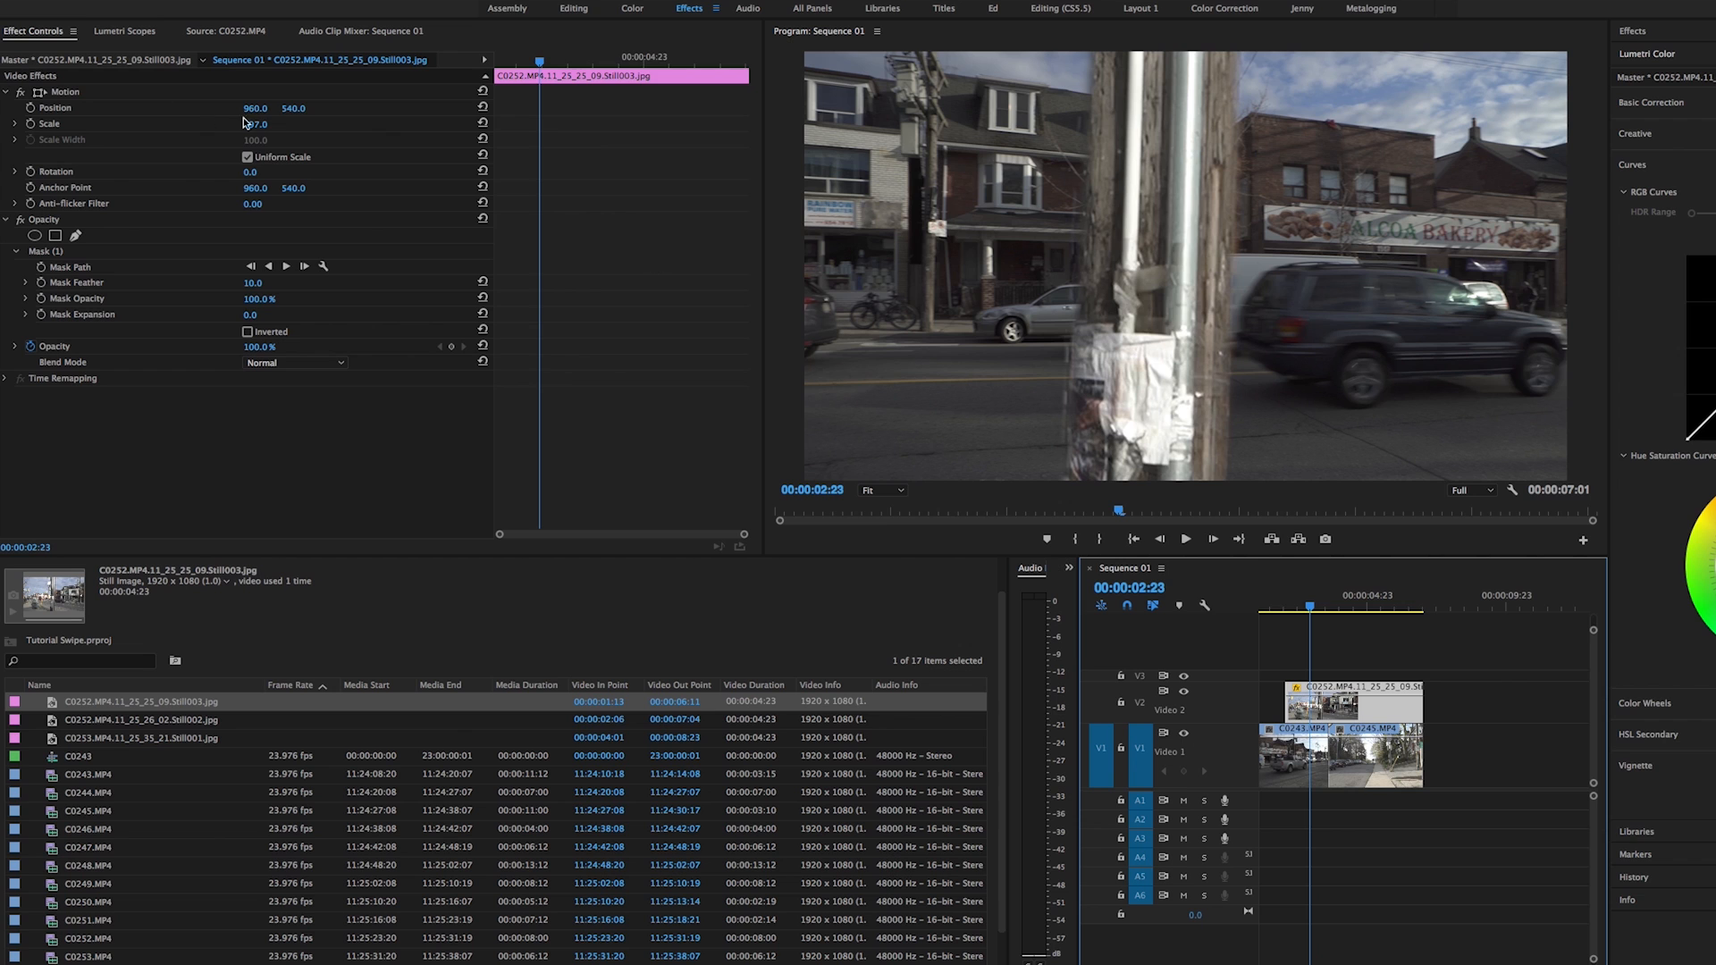
pyautogui.moveTo(260, 174); pyautogui.dragTo(260, 173)
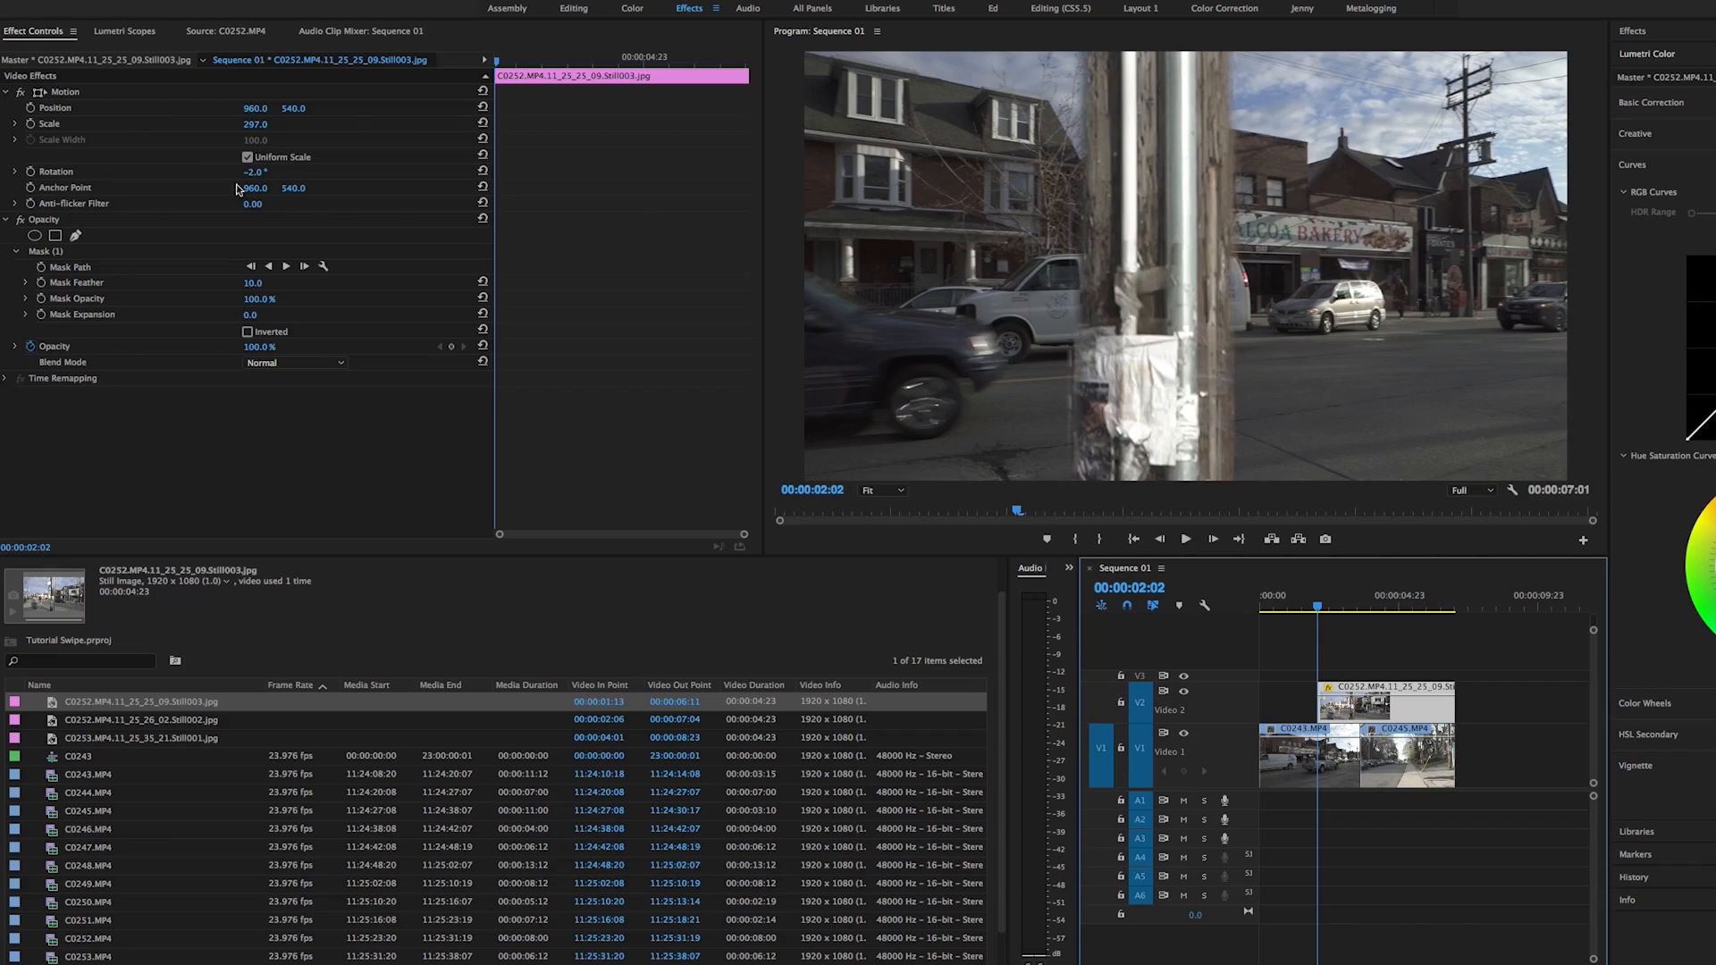
# - Keyframe the pole's horizontal position from -146 at 00:00:02:02 to 2240 at 00:00:02:12 and preview the wipe
pyautogui.moveTo(260, 112); pyautogui.dragTo(44, 113)
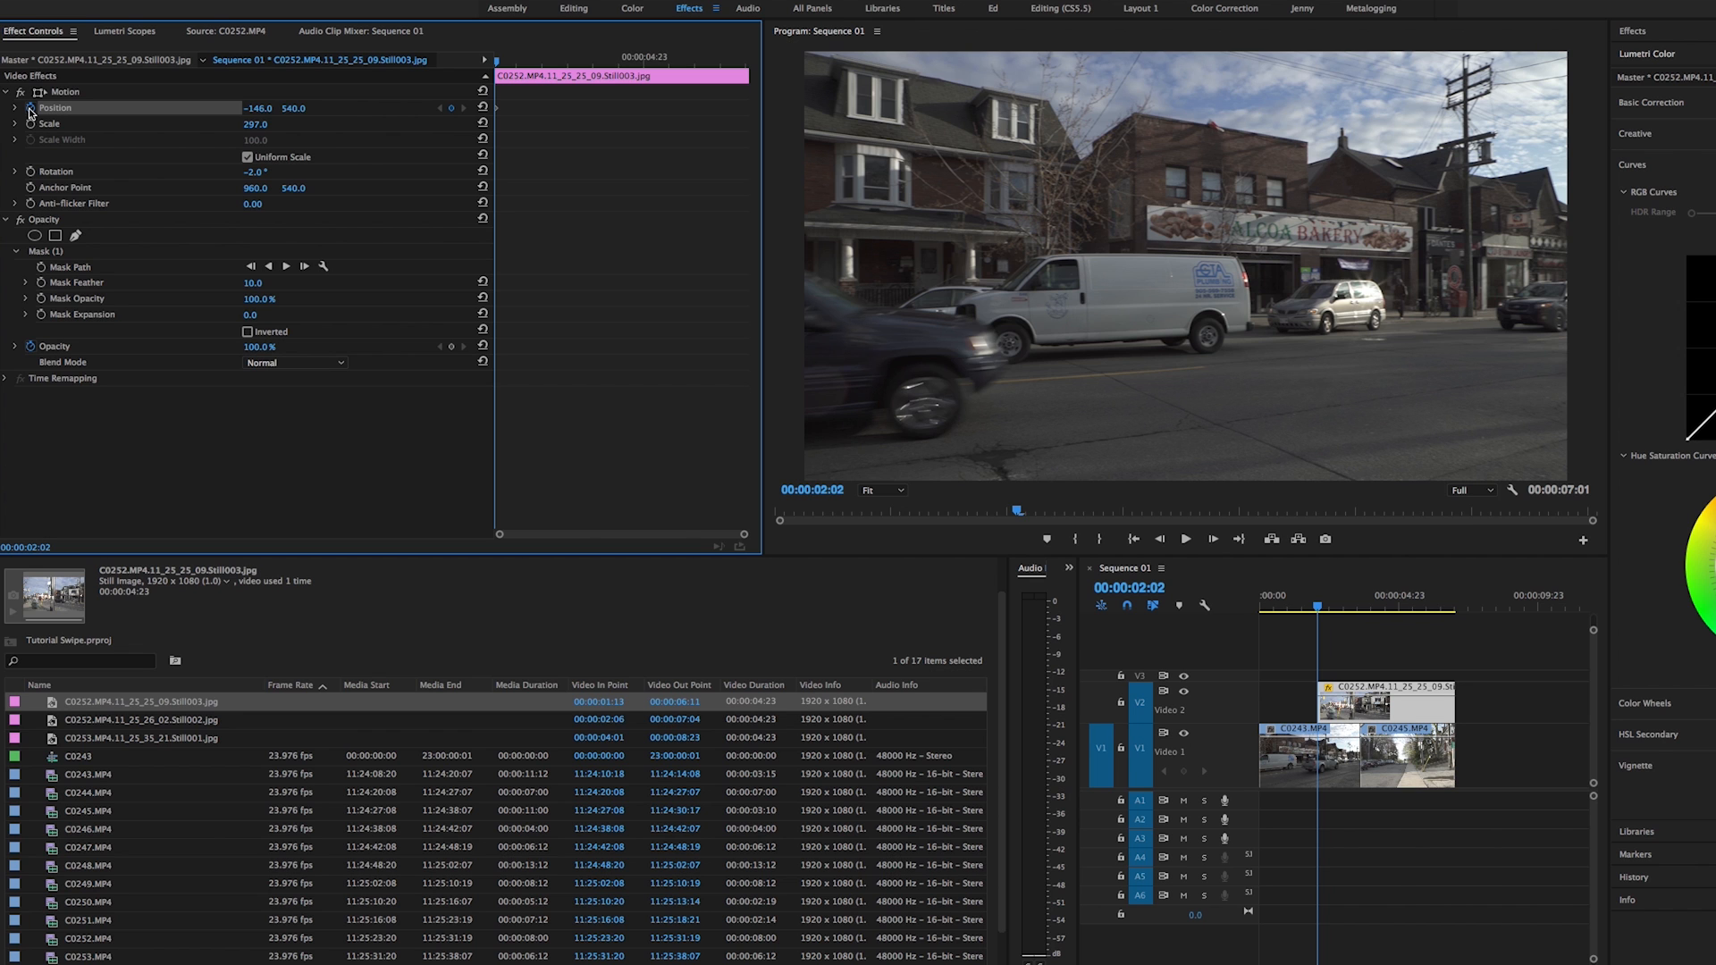
pyautogui.press('space')
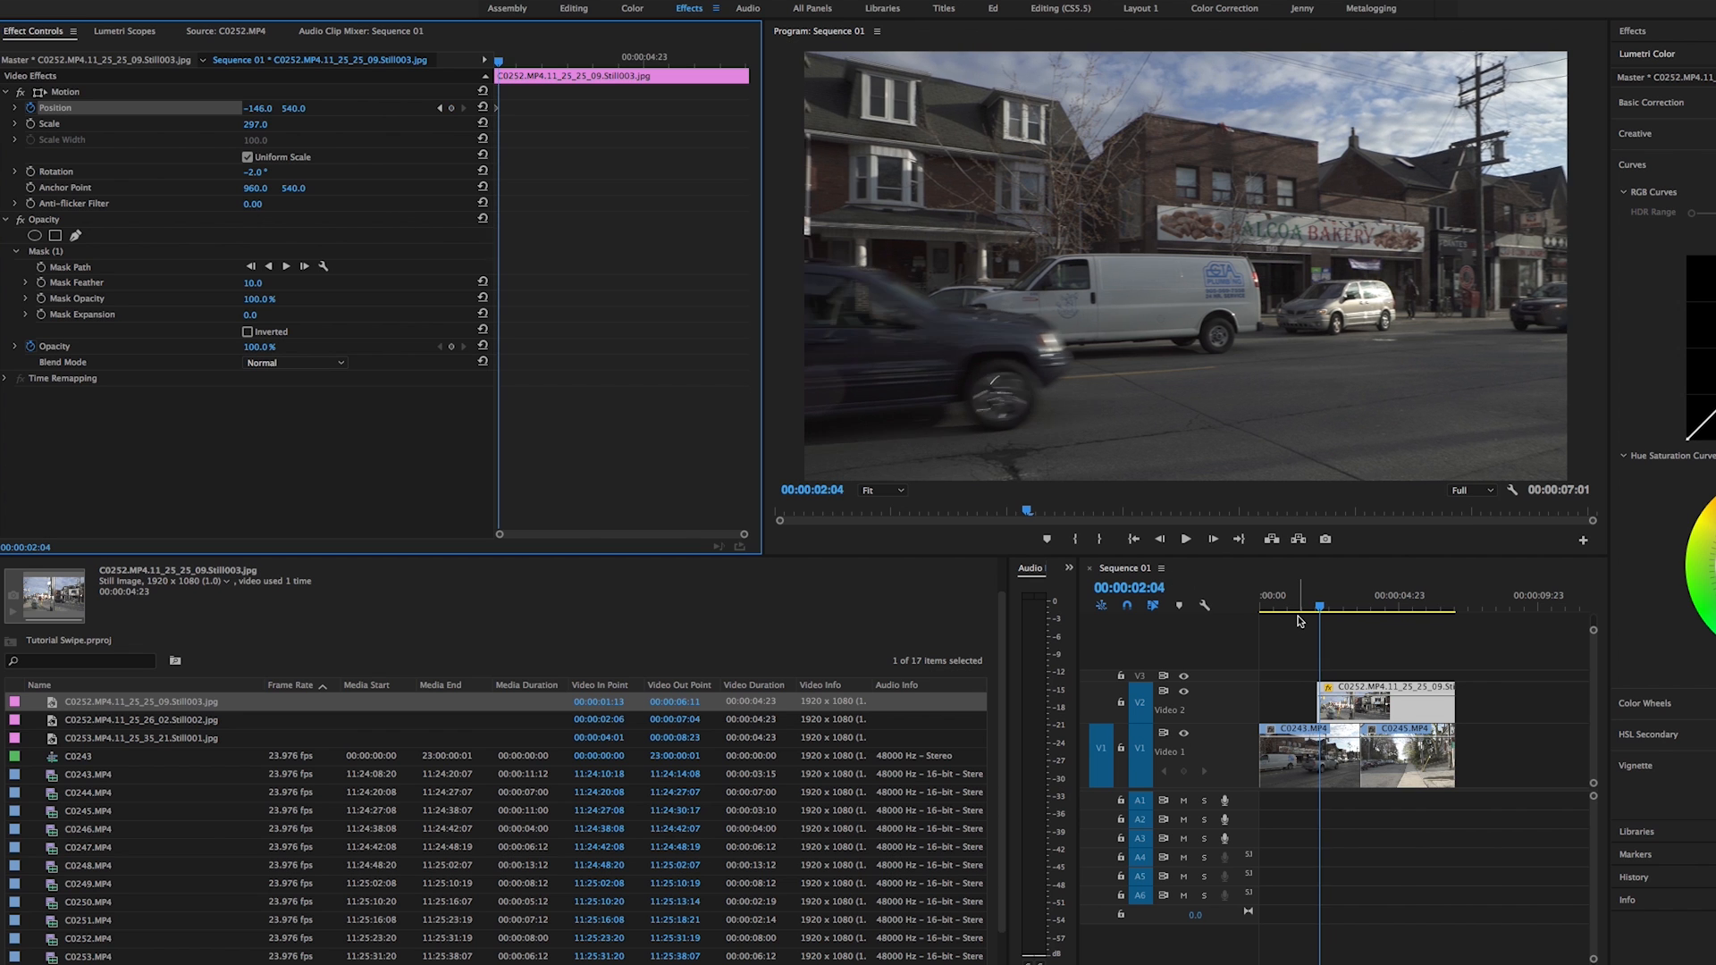
pyautogui.press('Right')
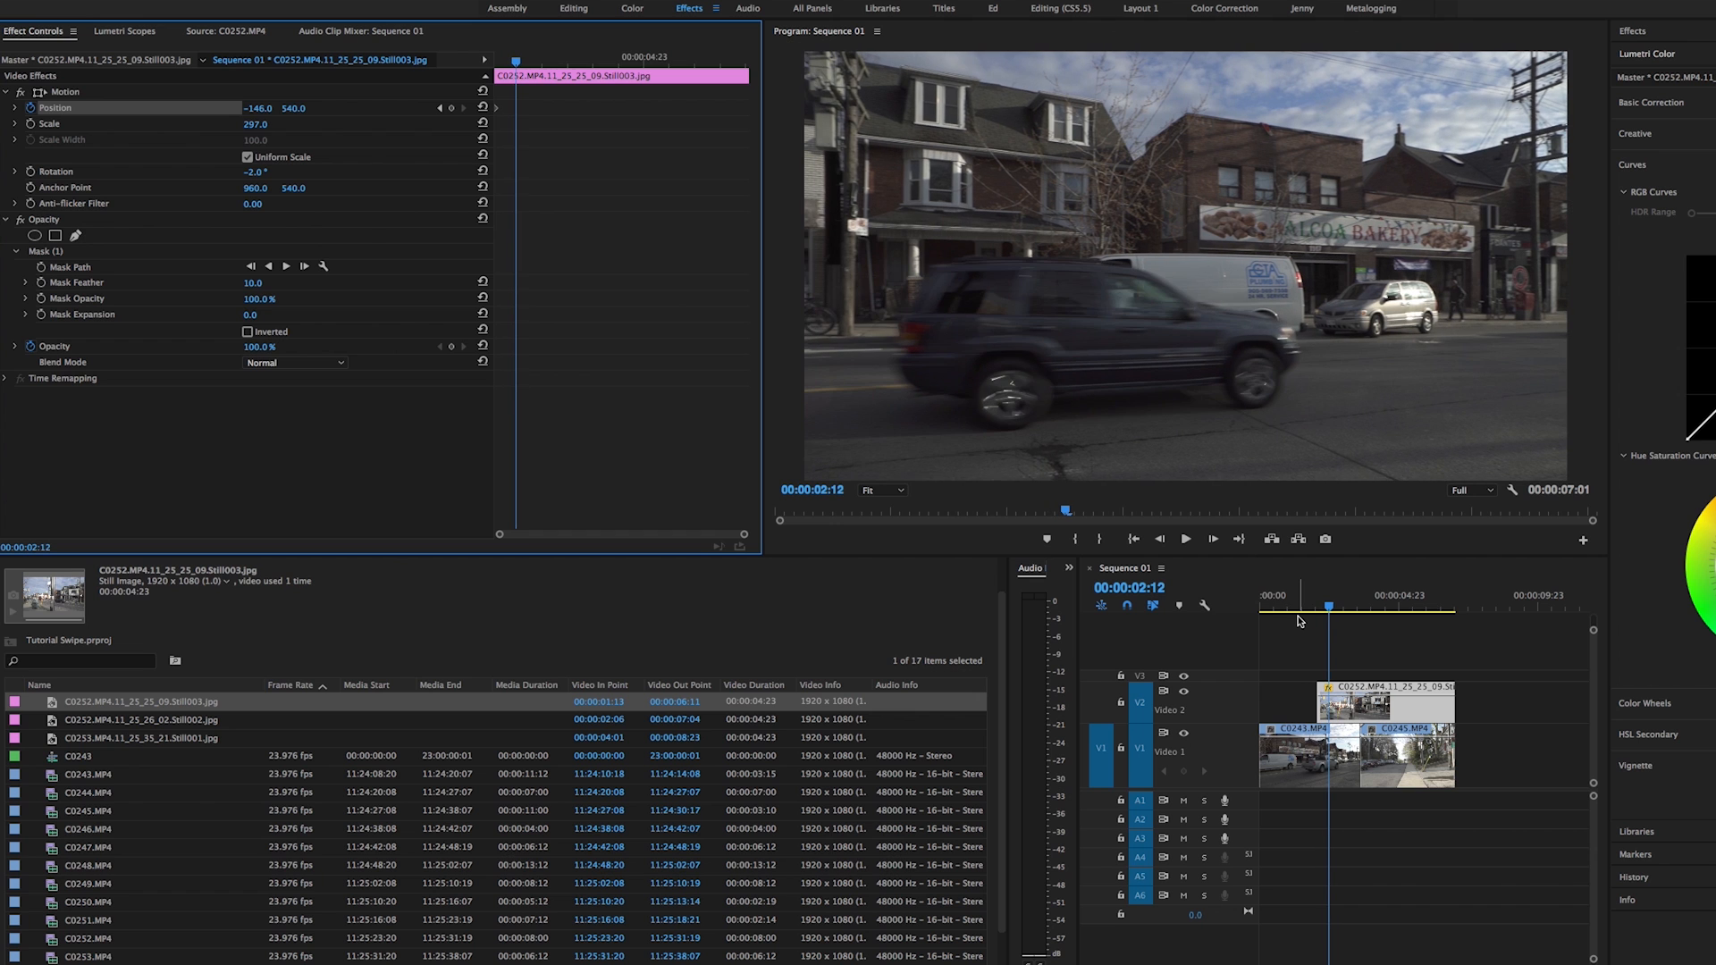
pyautogui.moveTo(261, 113); pyautogui.dragTo(483, 112)
pyautogui.moveTo(1344, 602); pyautogui.dragTo(1314, 613)
pyautogui.press('space')
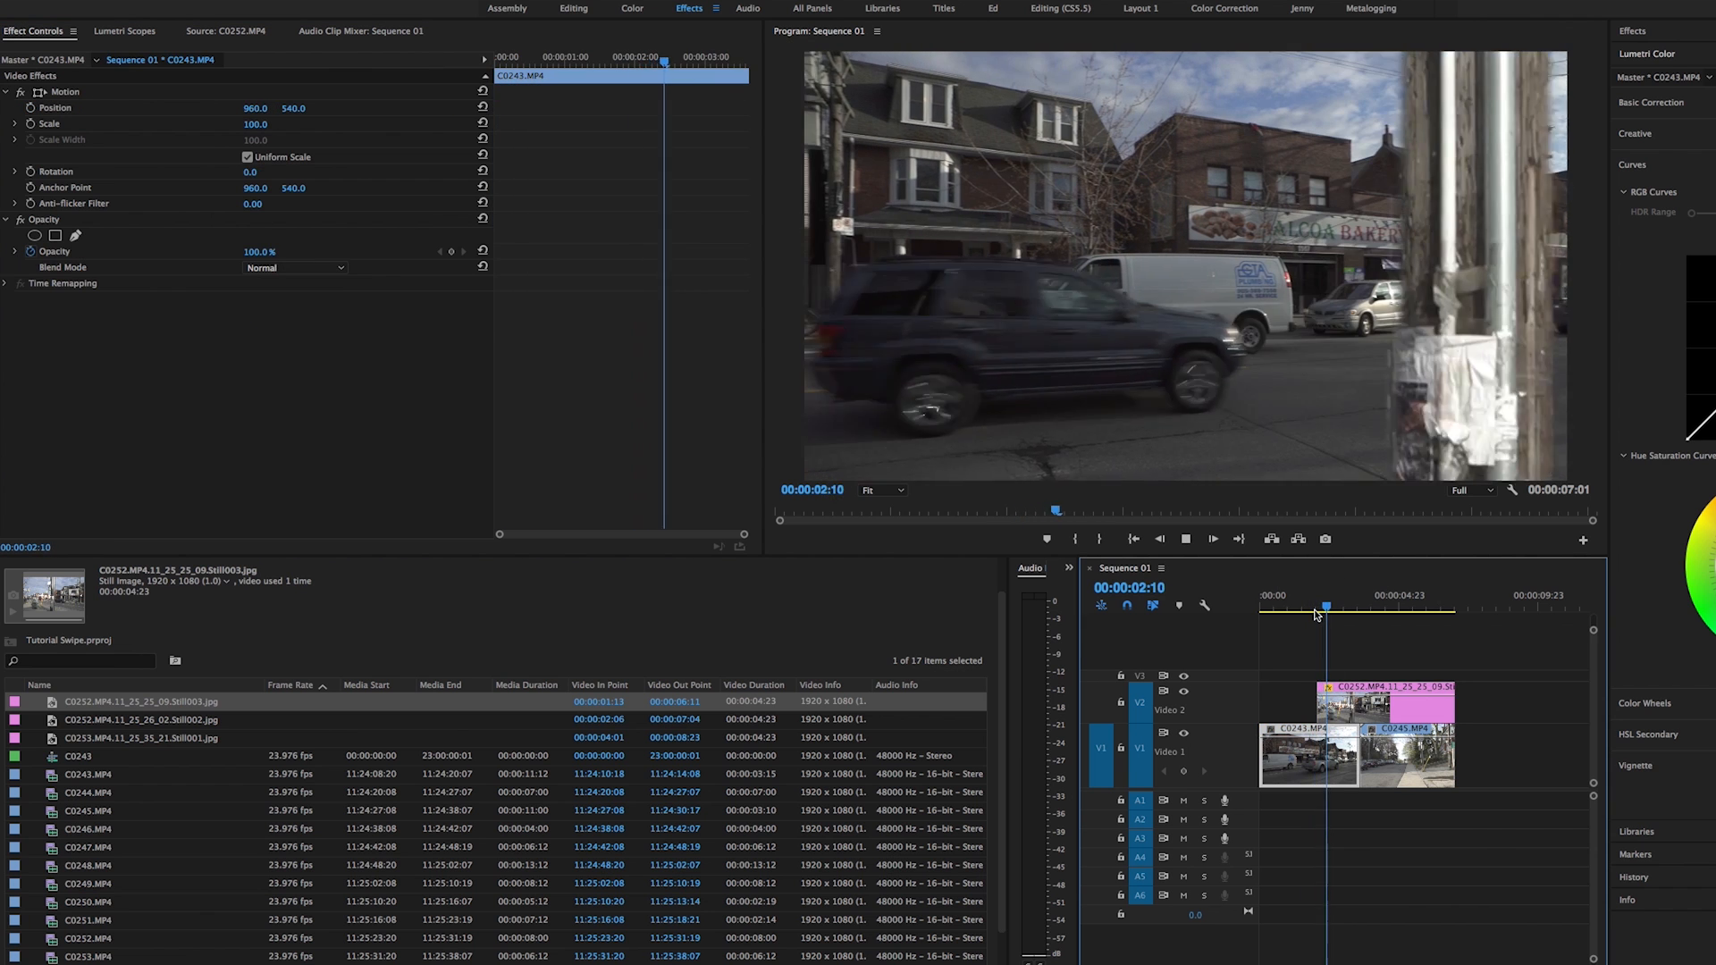
pyautogui.press('space')
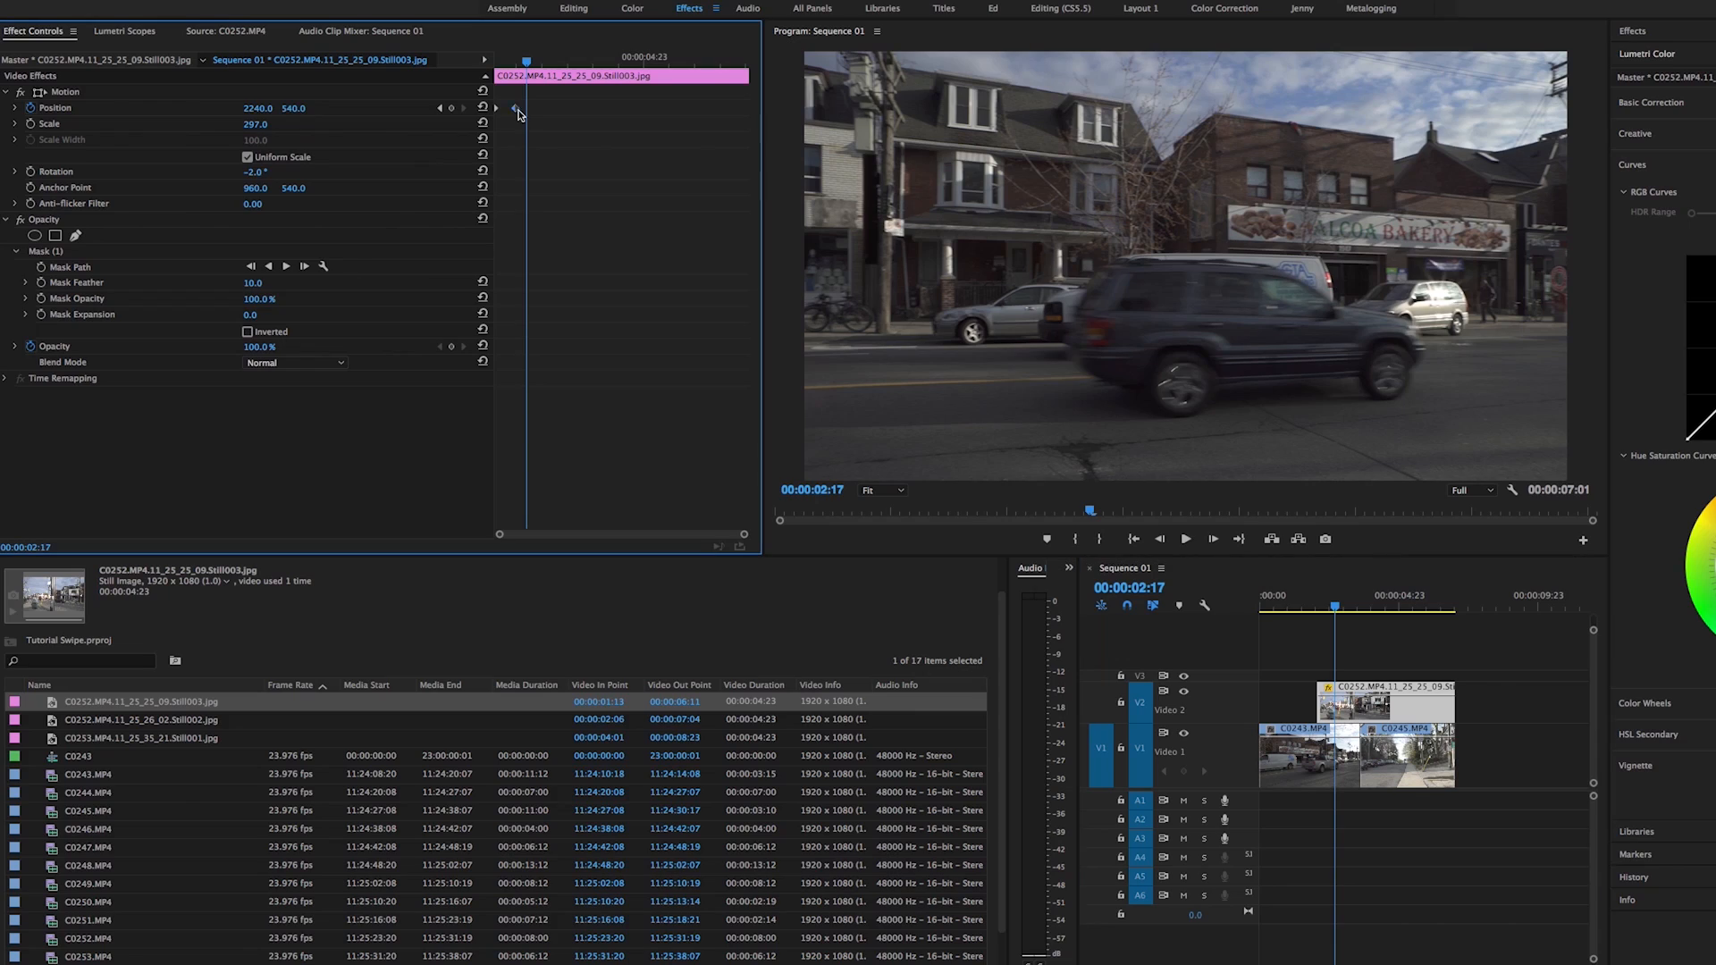
# - Delay the pole's ending position keyframe to about 00:00:03:11 to slow its pass, and preview the movement
pyautogui.moveTo(522, 109); pyautogui.dragTo(556, 112)
pyautogui.moveTo(1323, 592); pyautogui.dragTo(1319, 614)
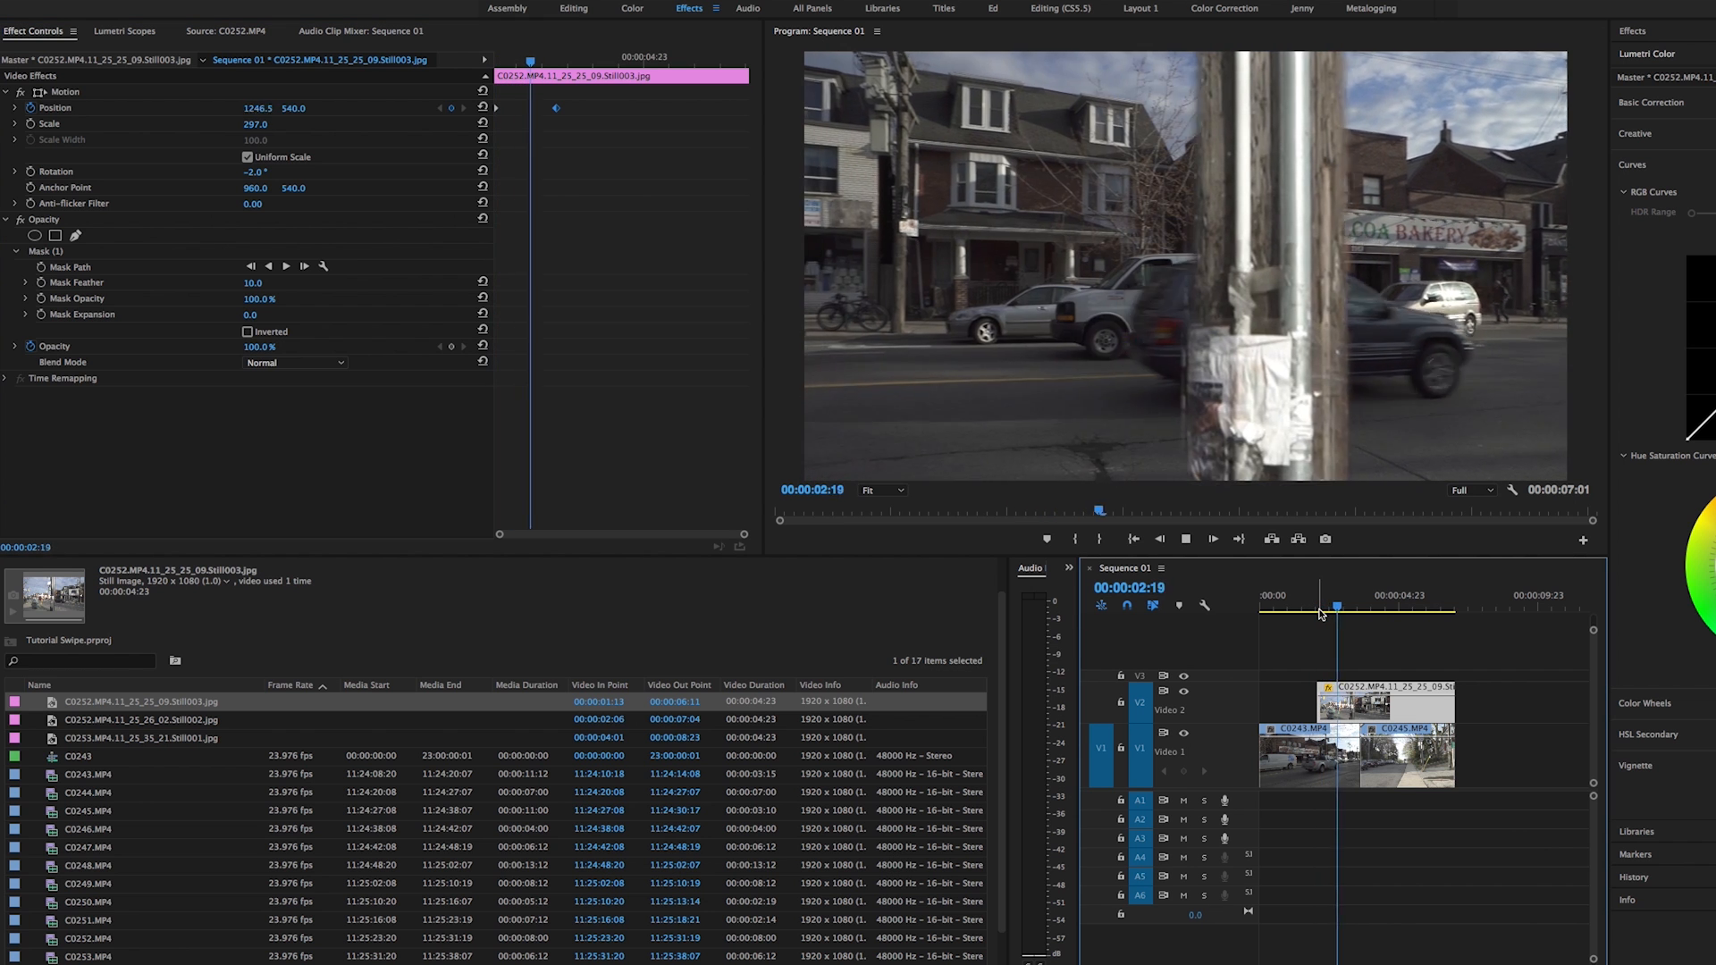
pyautogui.press('space')
pyautogui.moveTo(1344, 607); pyautogui.dragTo(1336, 606)
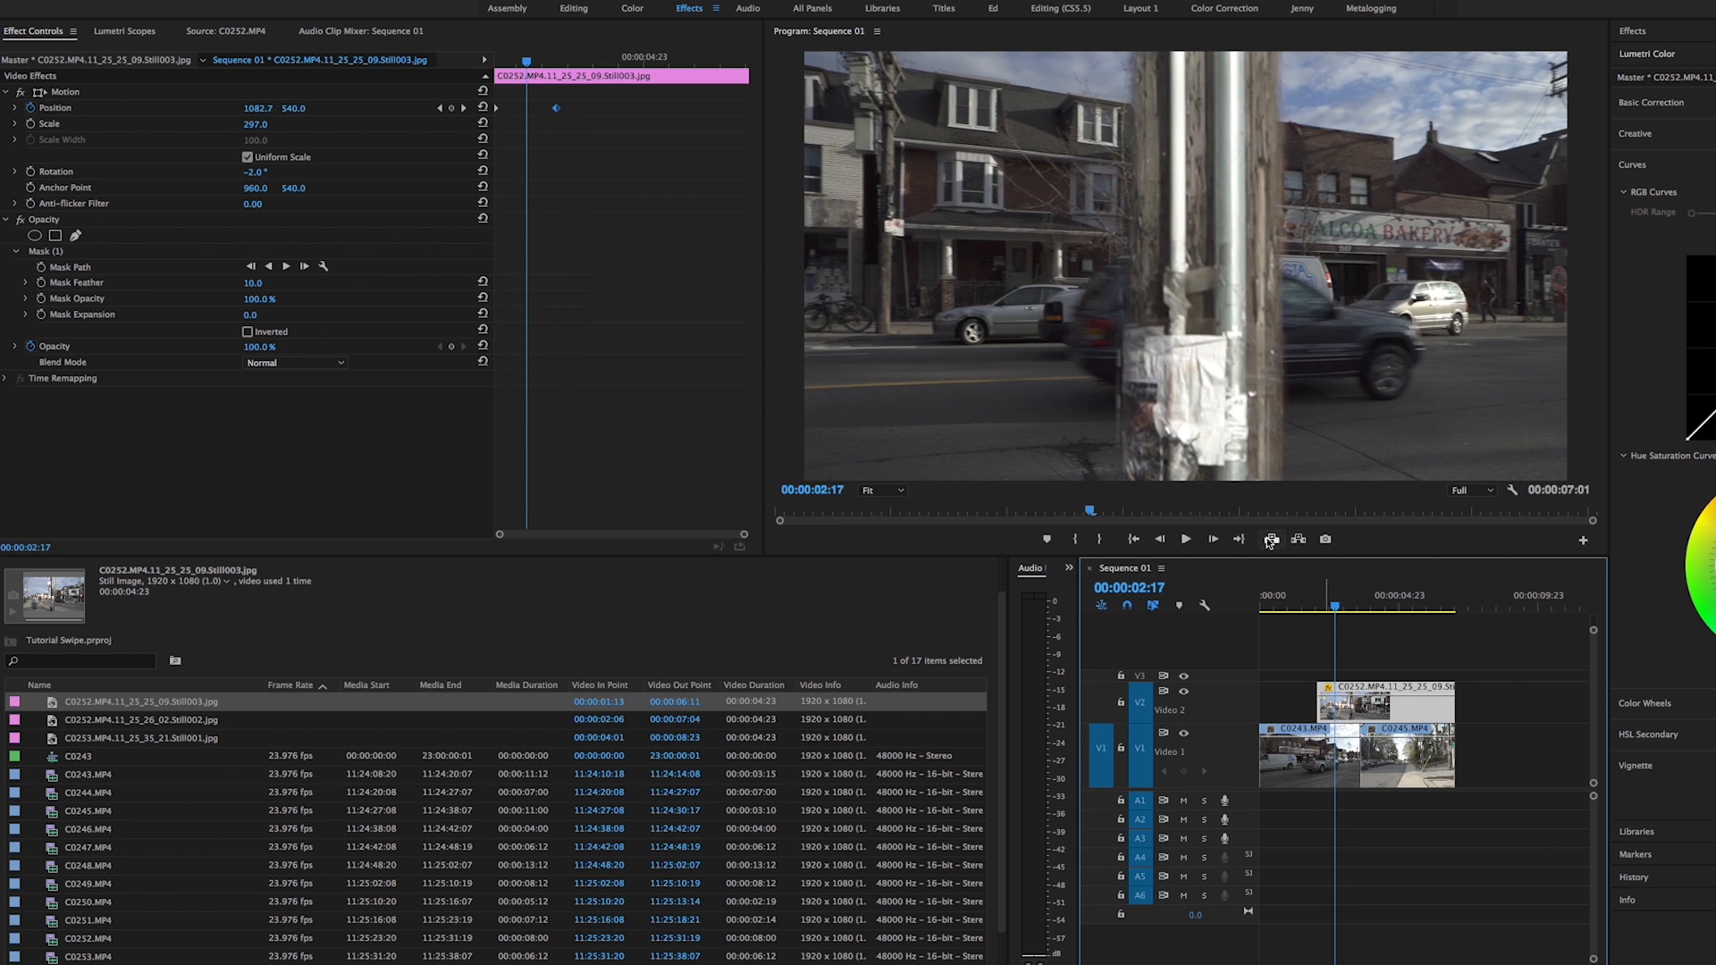
pyautogui.moveTo(559, 108); pyautogui.dragTo(567, 109)
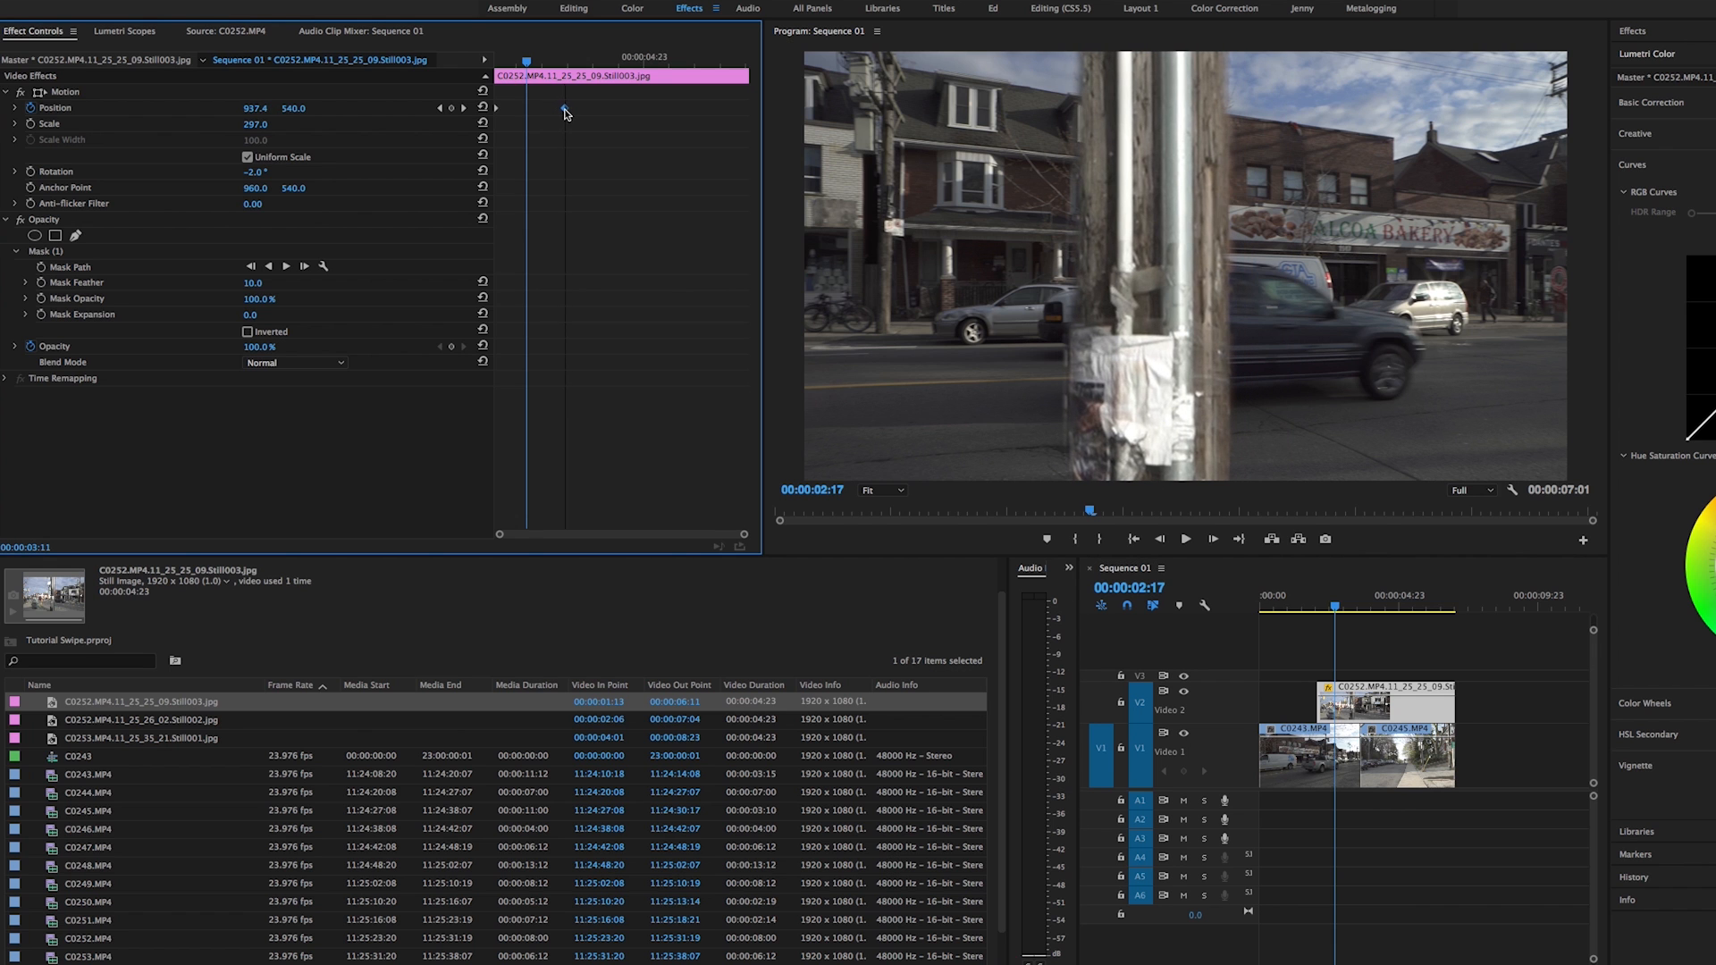
pyautogui.click(1314, 607)
pyautogui.press('space')
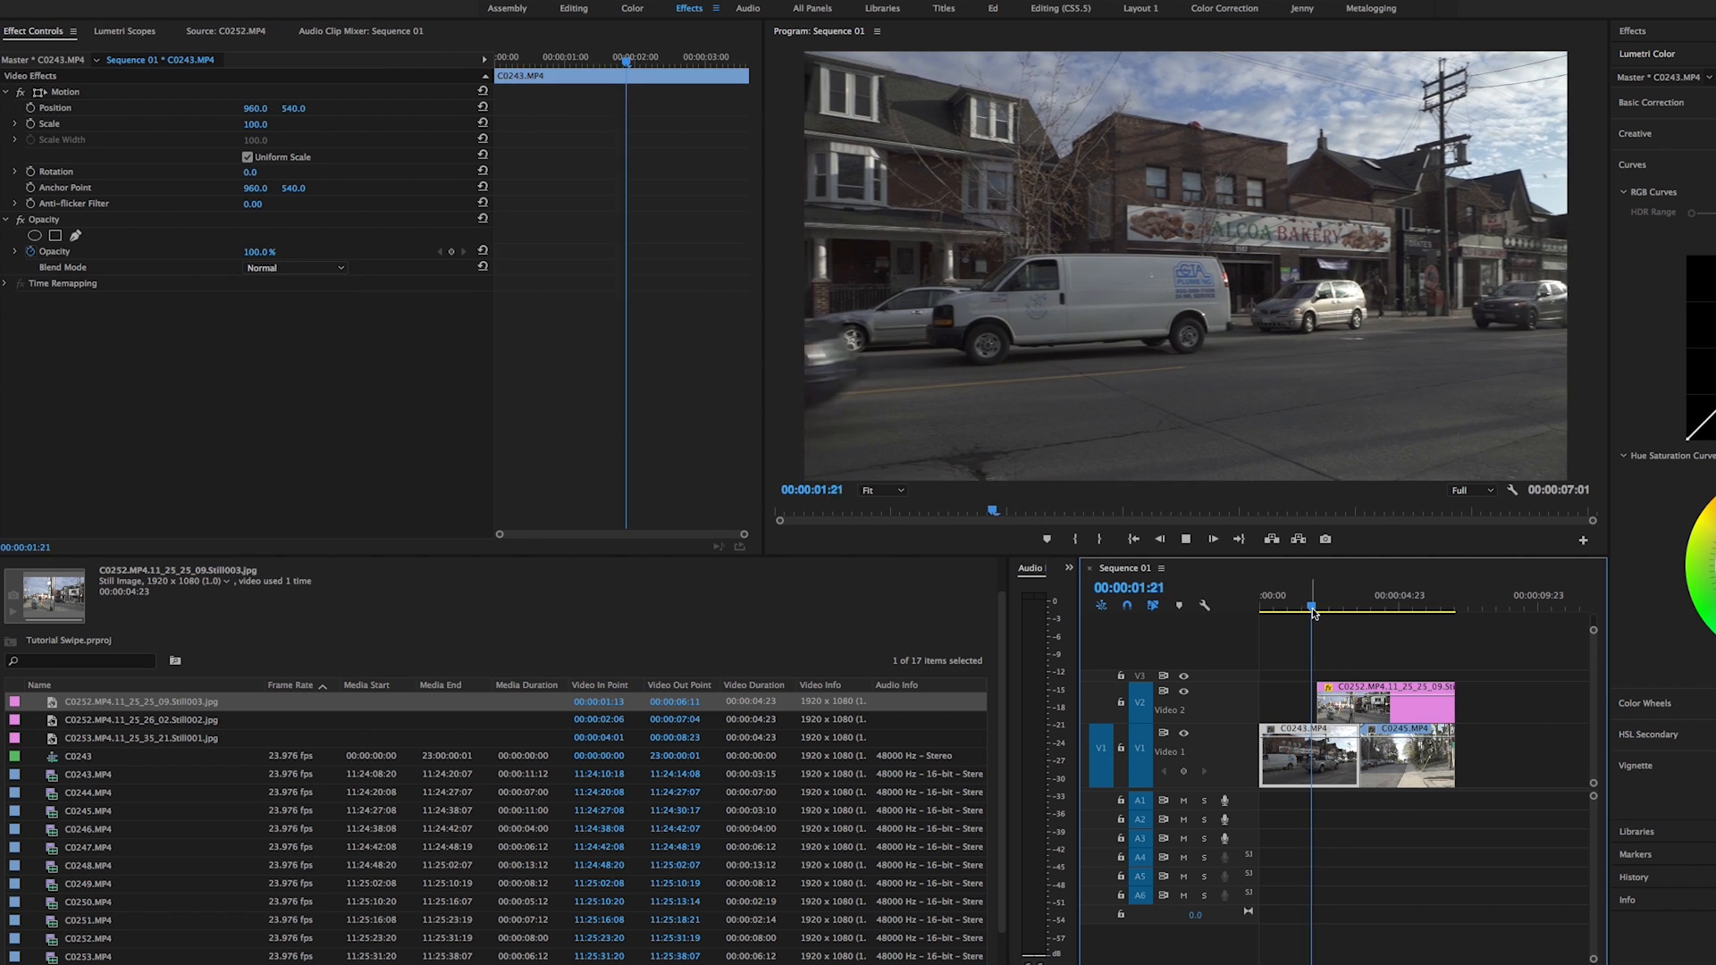
# - Move the pole still up to Video 3 and C0243.MP4 up to Video 2
pyautogui.click(1335, 608)
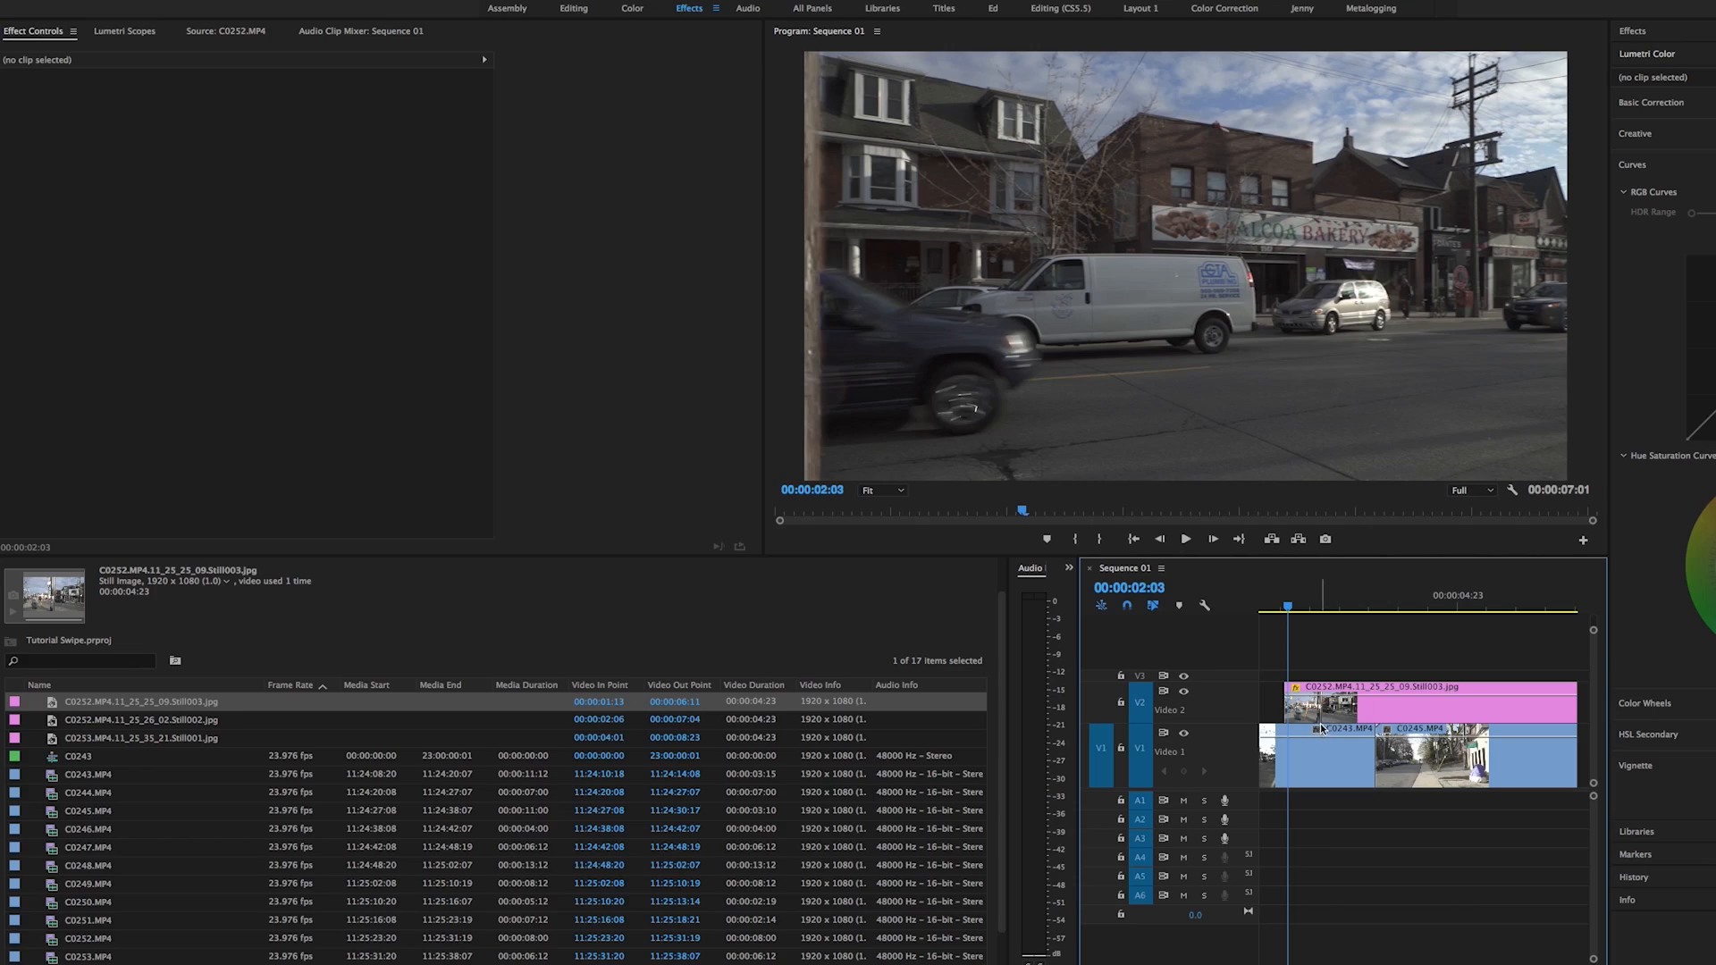
pyautogui.moveTo(1325, 715); pyautogui.dragTo(1328, 690)
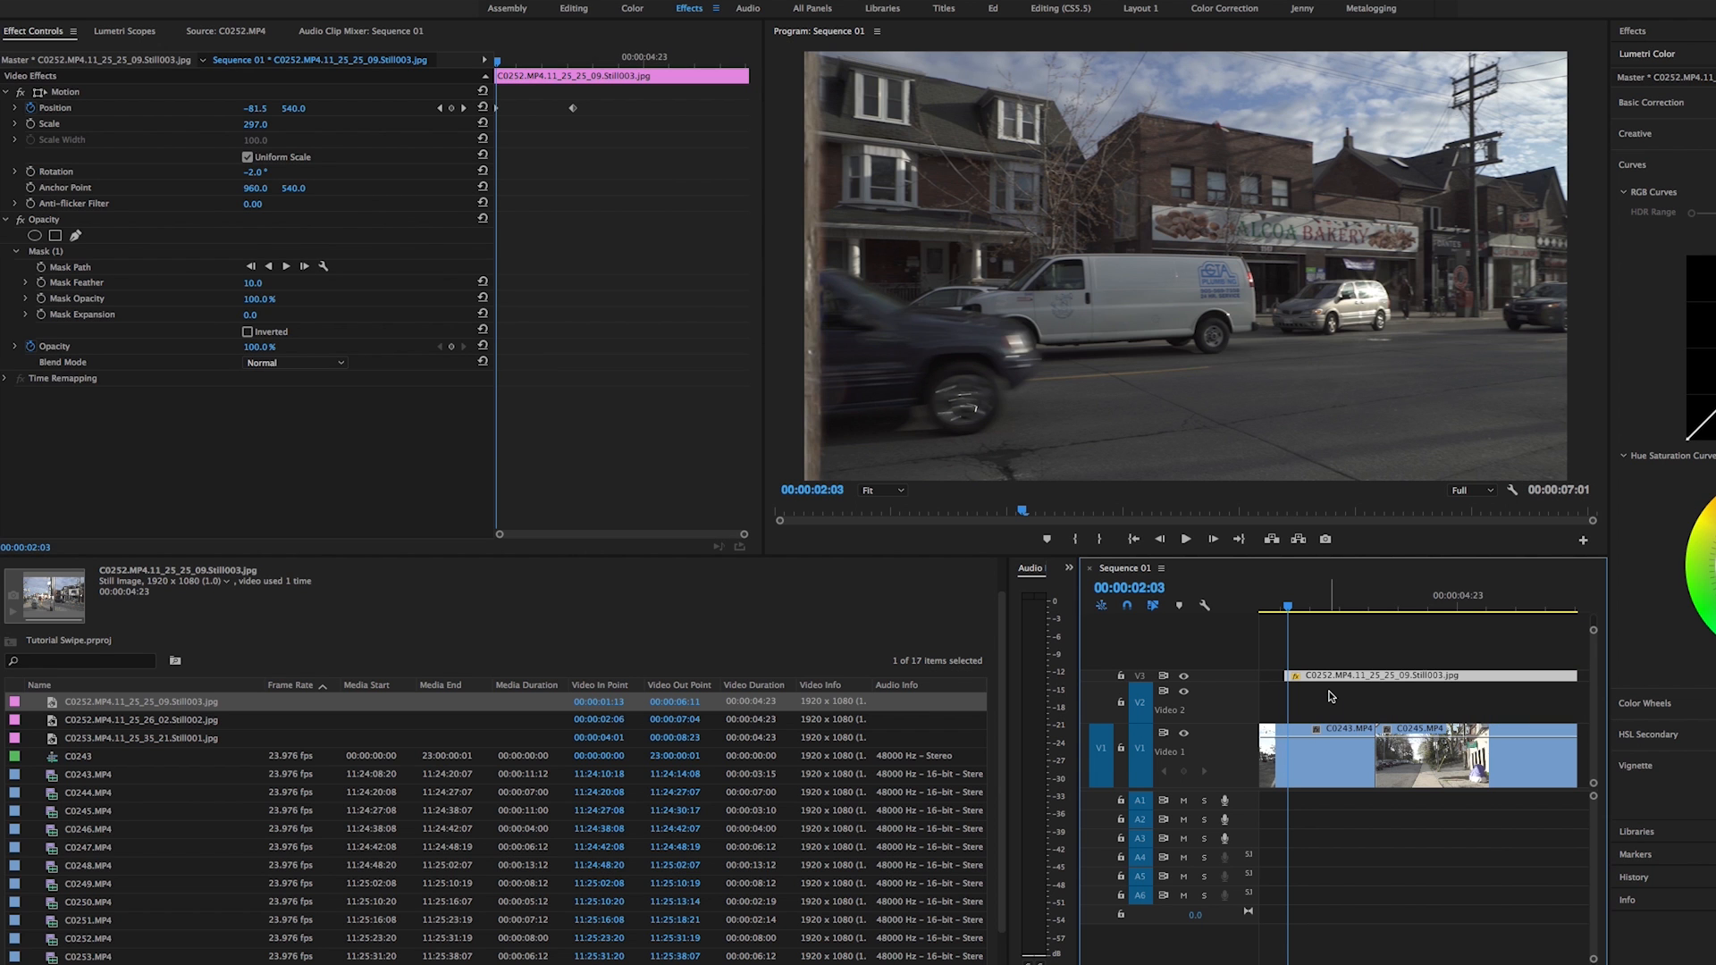
pyautogui.moveTo(1364, 787); pyautogui.dragTo(1348, 720)
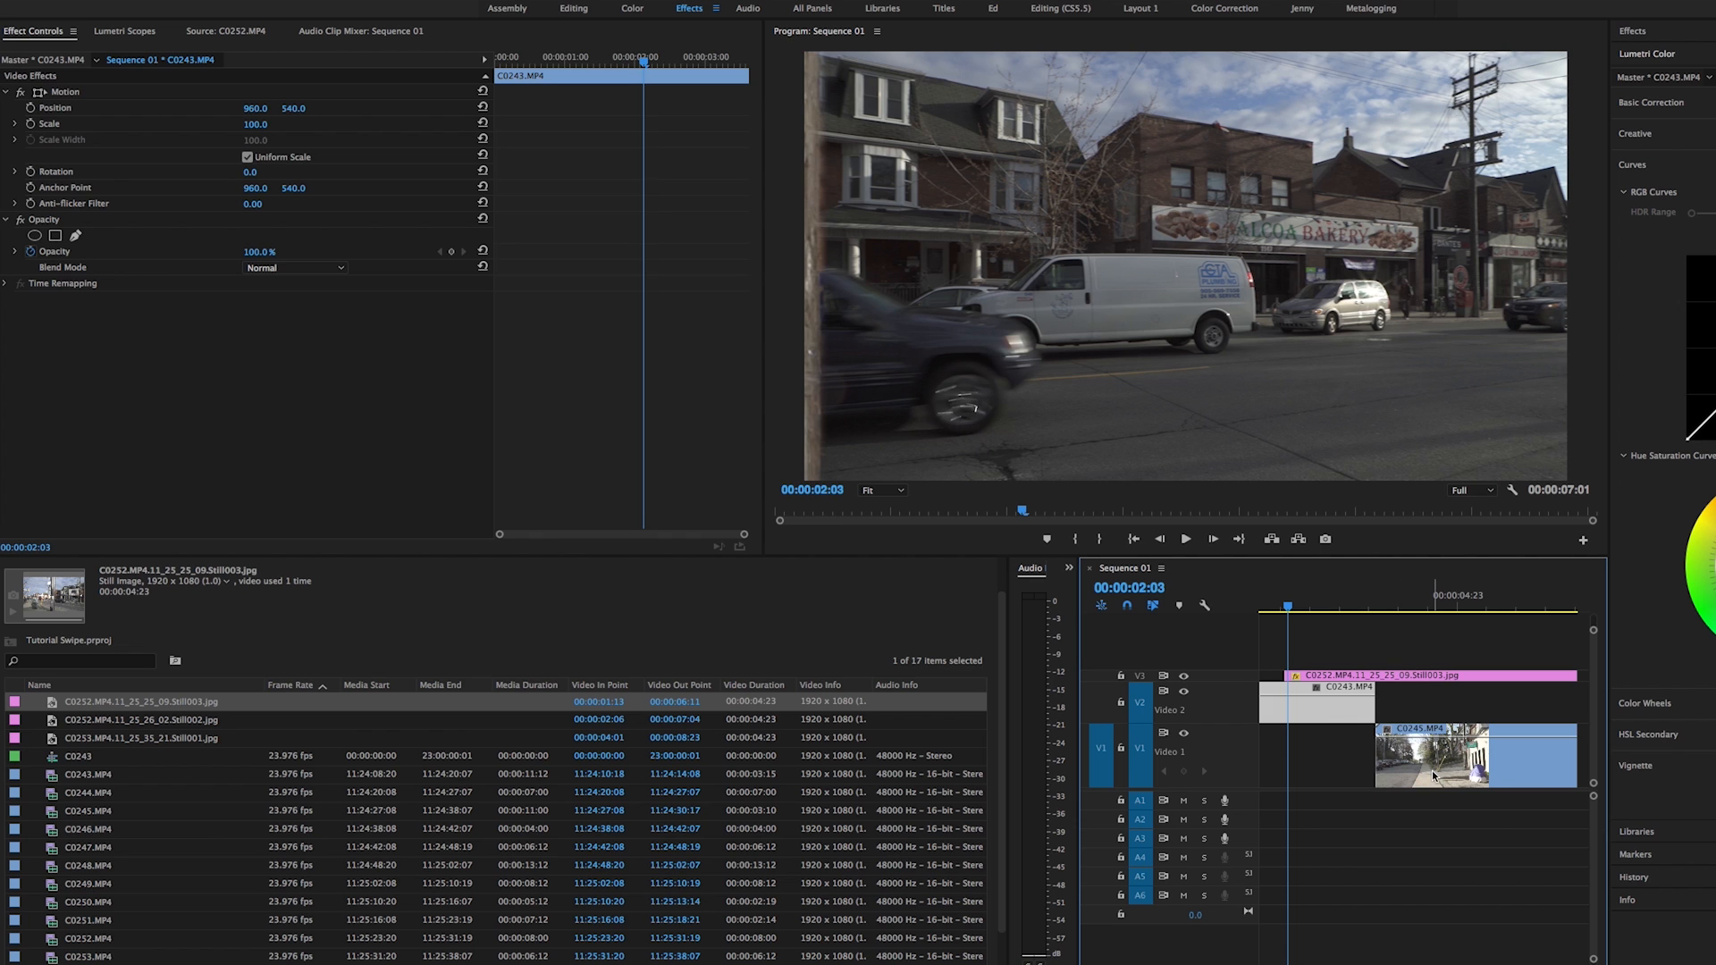
# - Move C0245.MP4 on Video 1 earlier so it starts beneath the pole still at about 00:00:02:03
pyautogui.moveTo(1432, 770); pyautogui.dragTo(1356, 778)
pyautogui.scroll(2, 1350, 776)
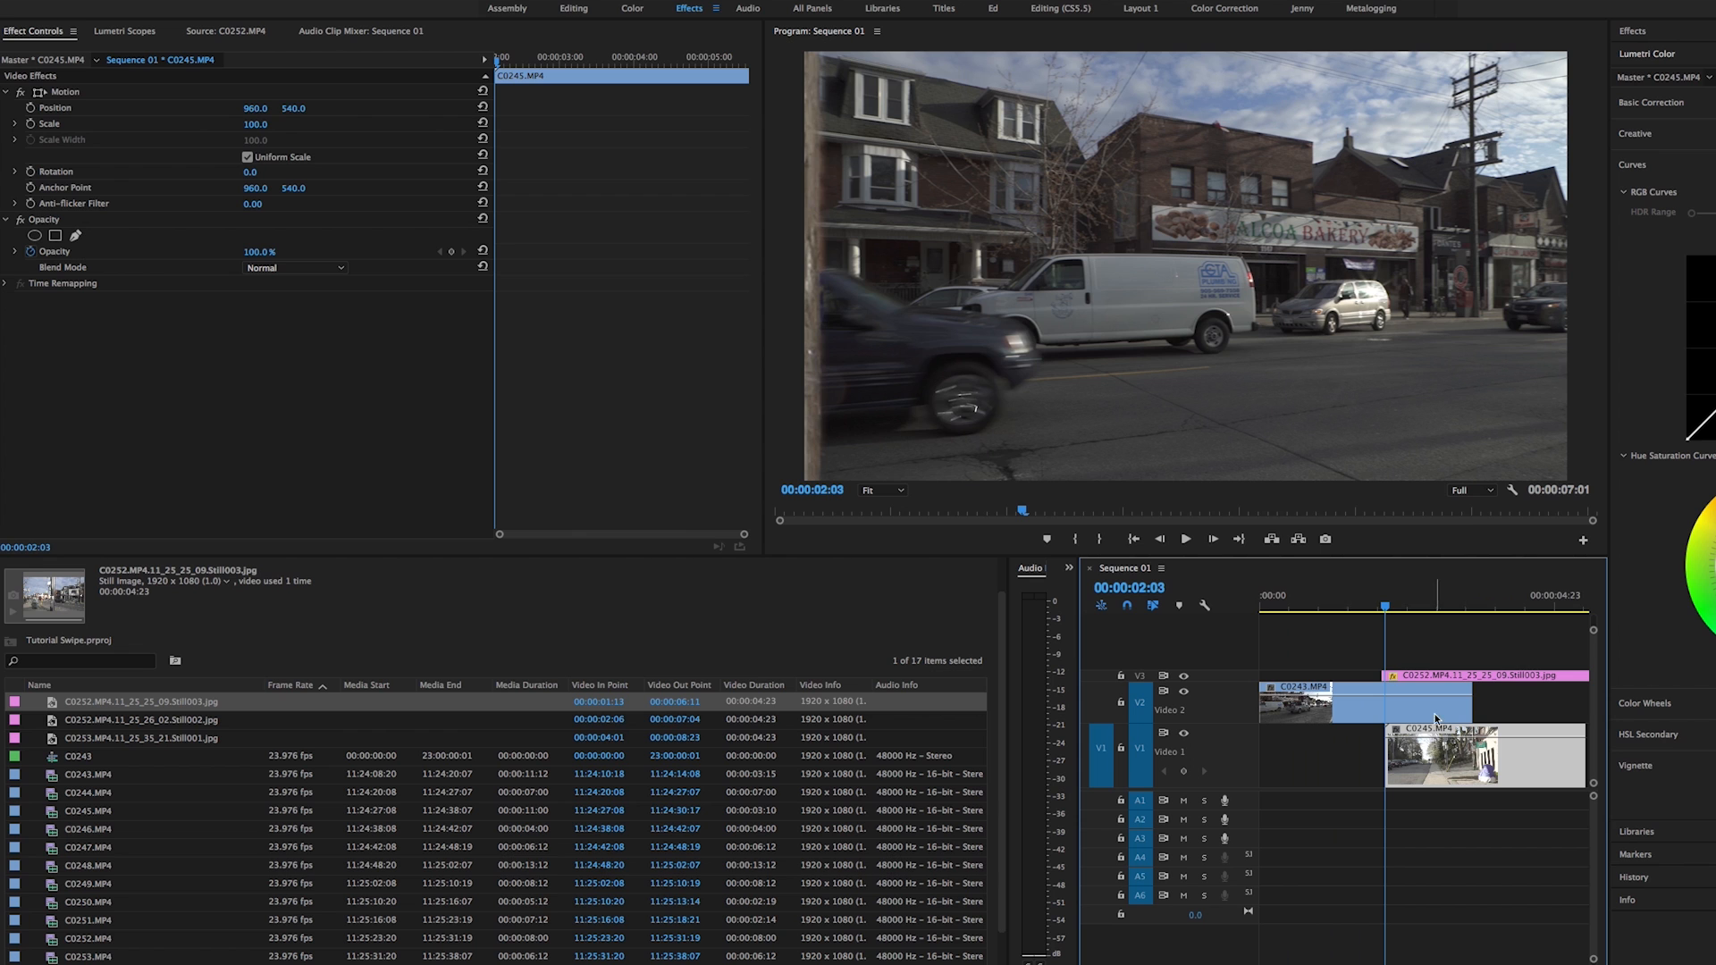
pyautogui.scroll(-2, 1383, 711)
pyautogui.scroll(5, 1383, 713)
pyautogui.scroll(3, 1383, 712)
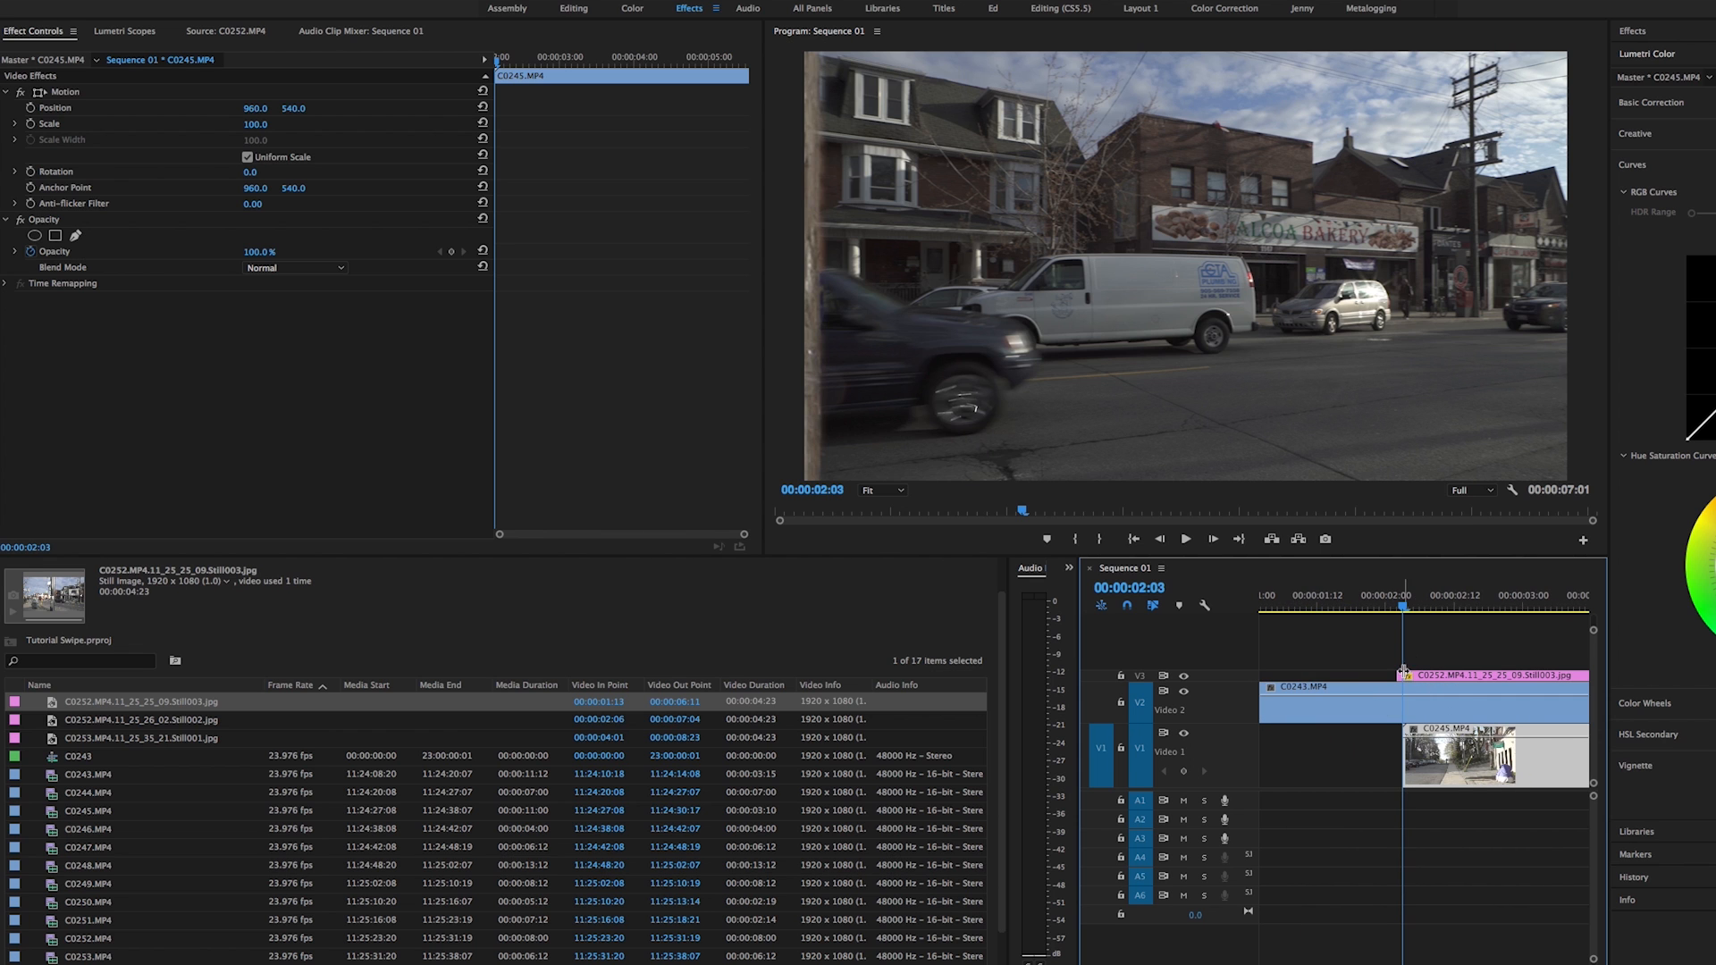
pyautogui.click(1482, 773)
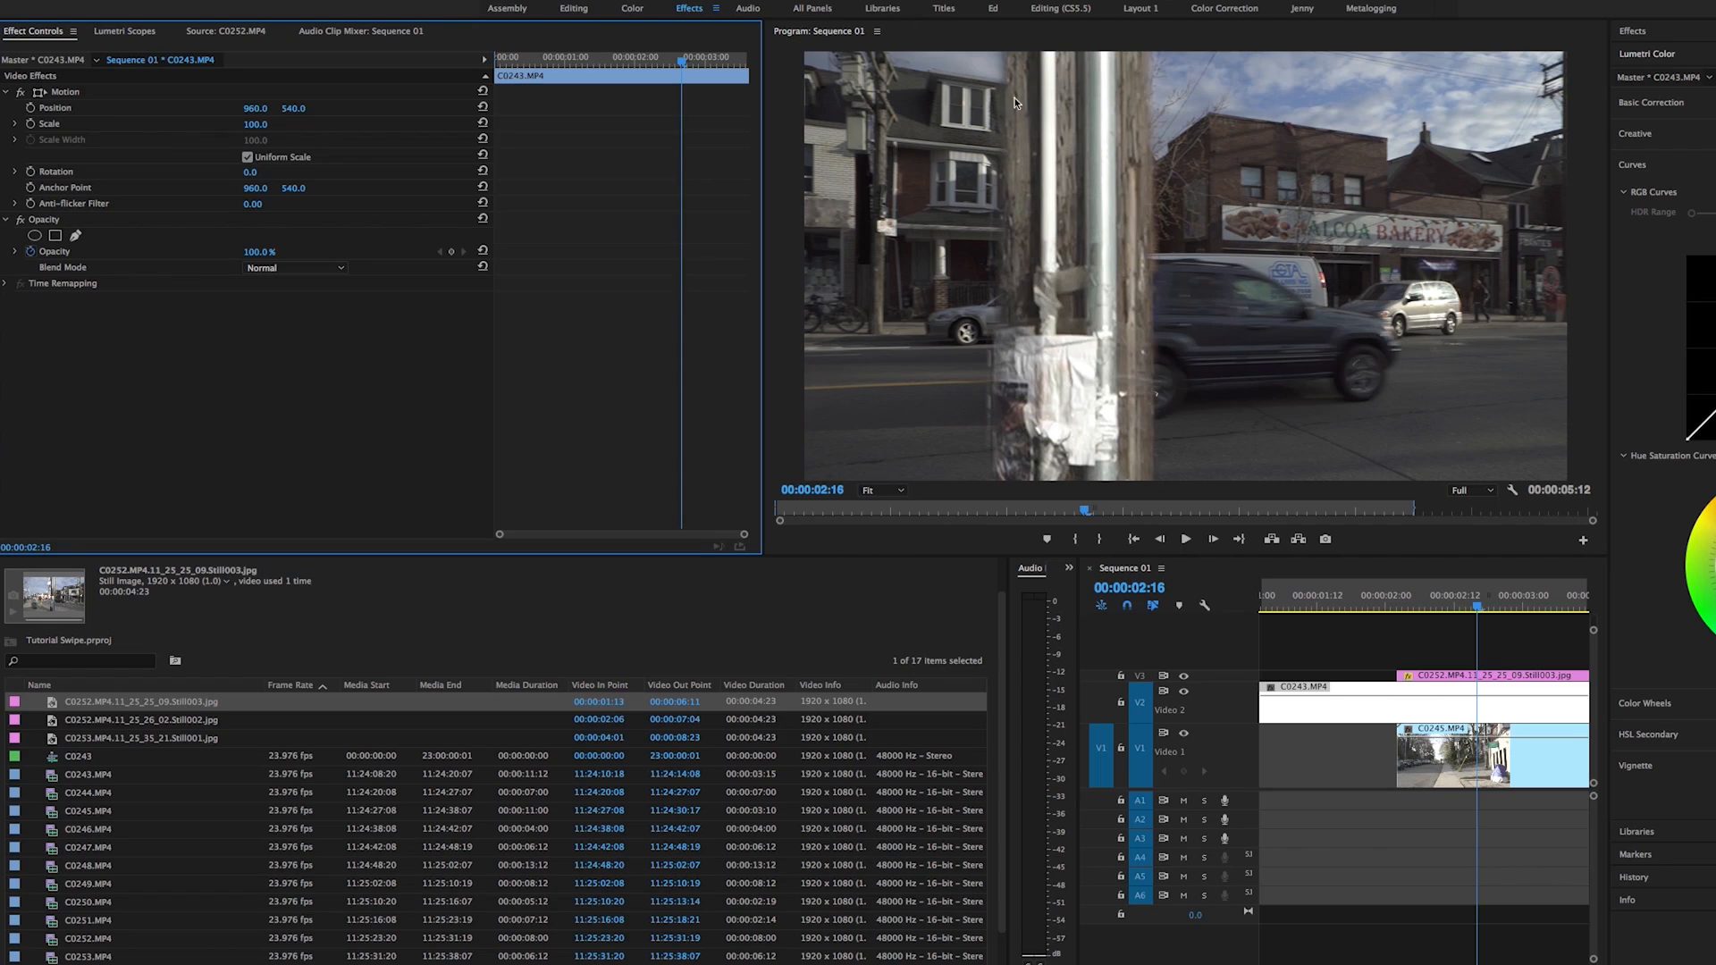
# - Find the Crop effect and apply it to C0243.MP4 on Video 2
pyautogui.click(1645, 33)
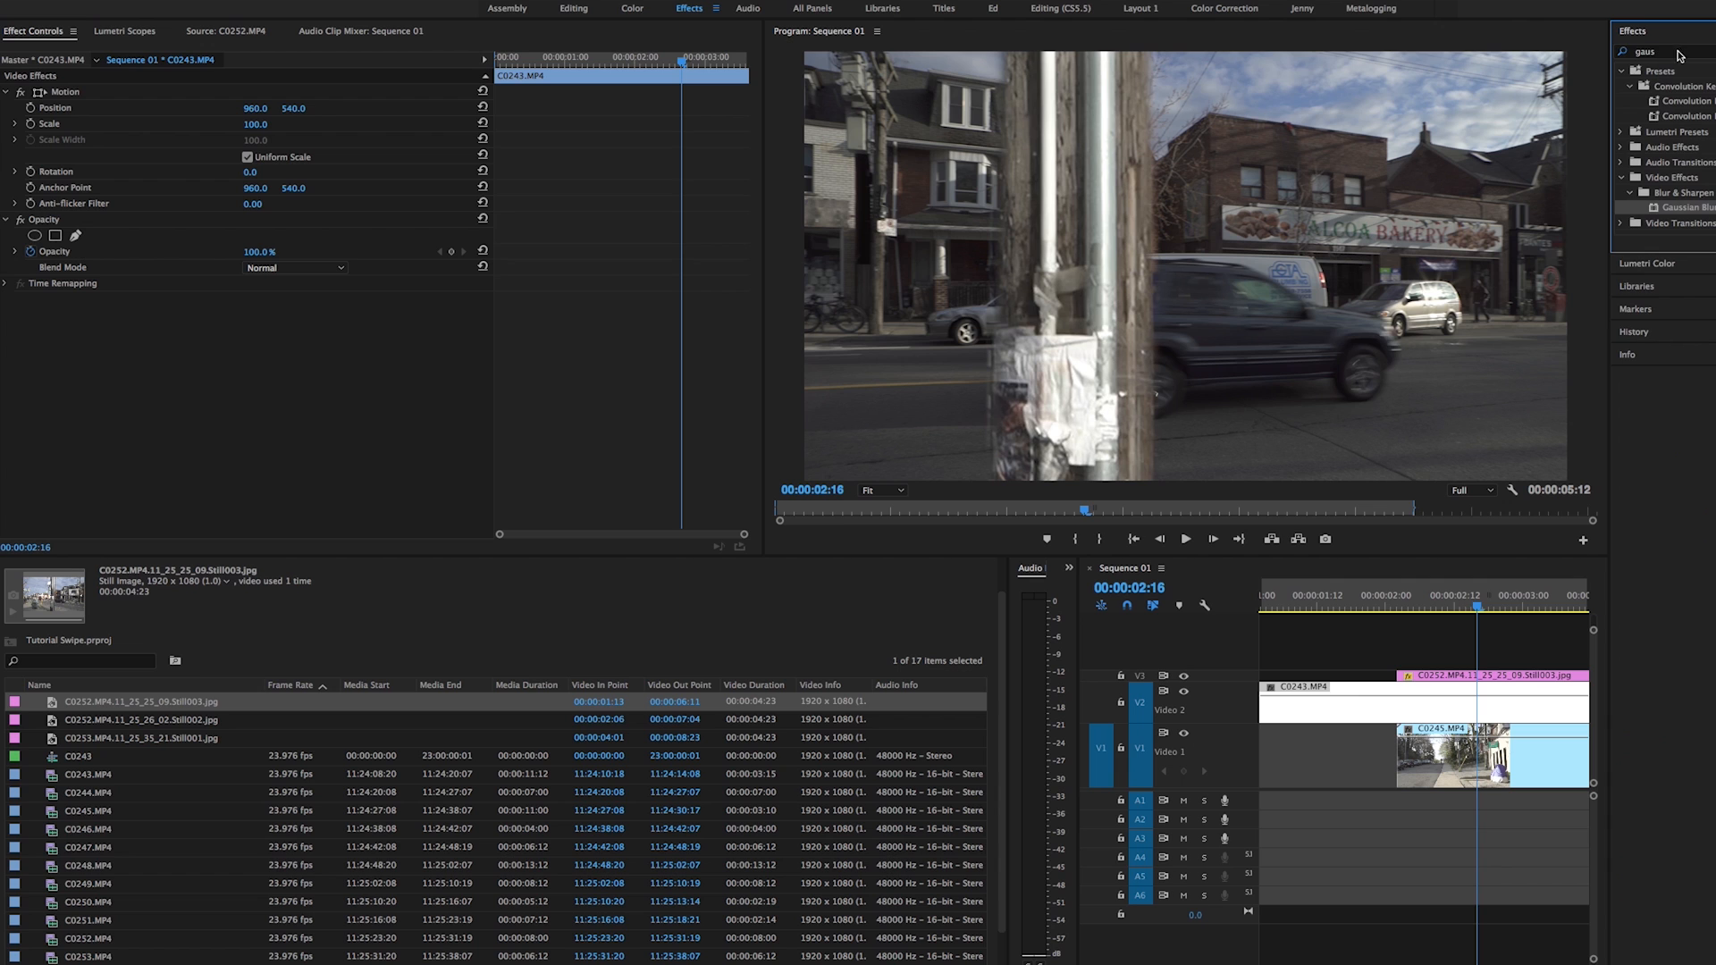
pyautogui.doubleClick(1678, 56)
pyautogui.write('crop')
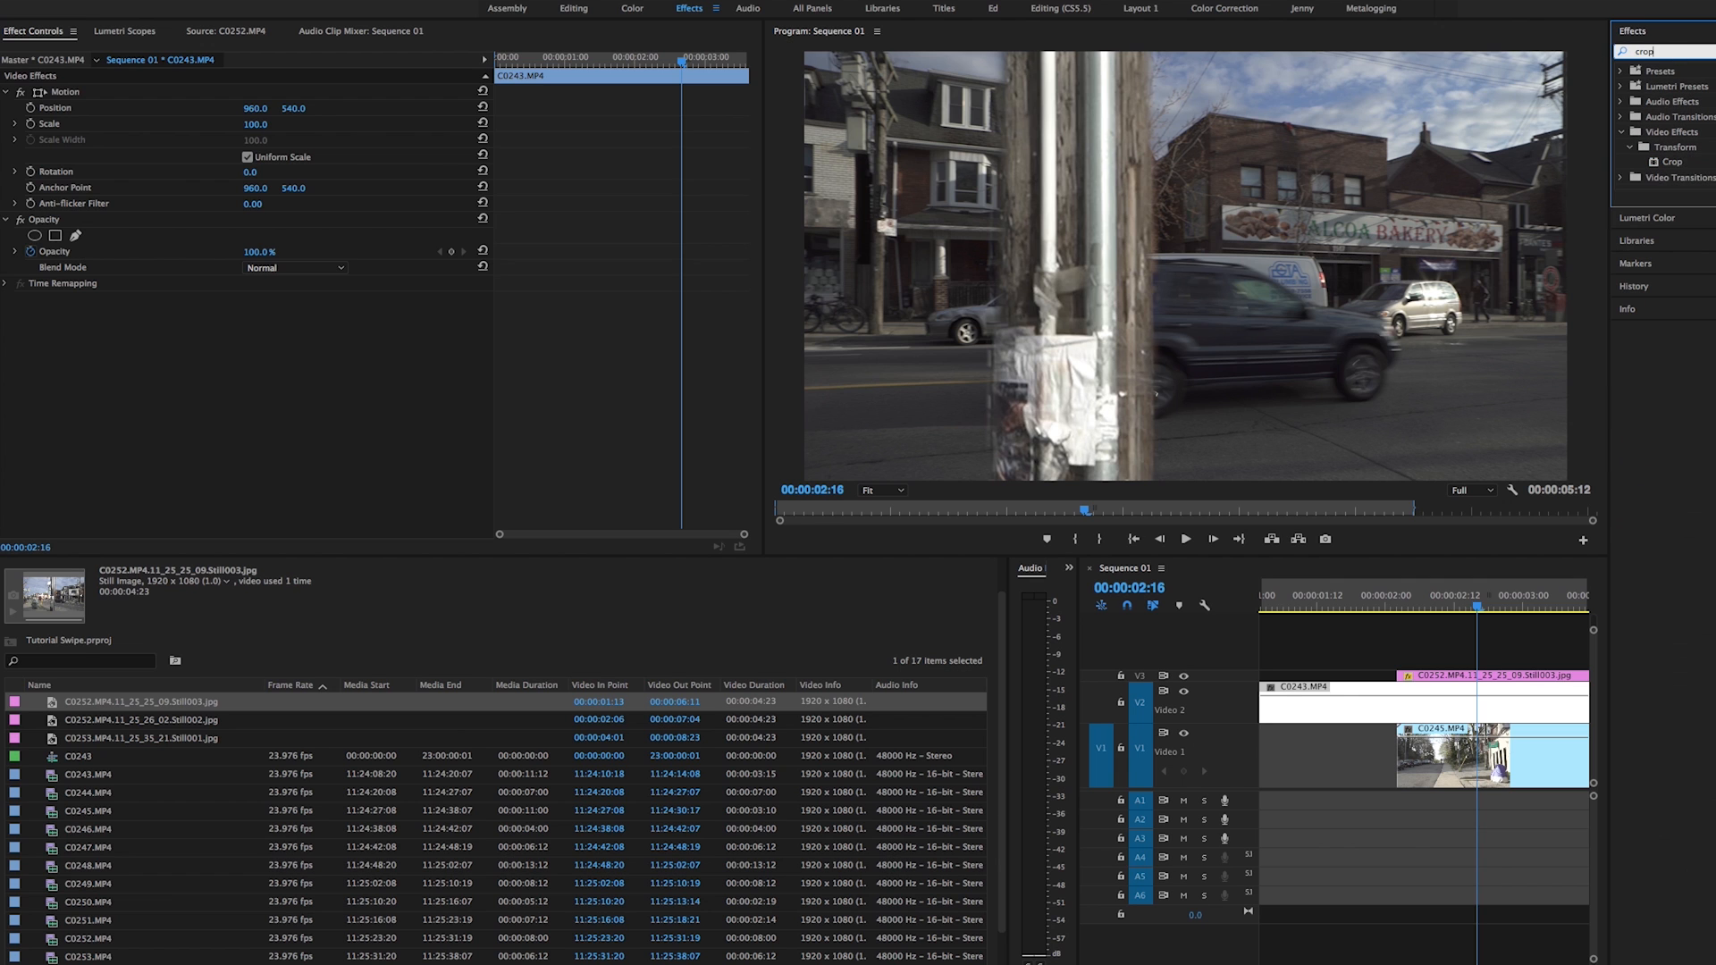
pyautogui.click(1671, 163)
pyautogui.moveTo(1424, 434); pyautogui.dragTo(1475, 708)
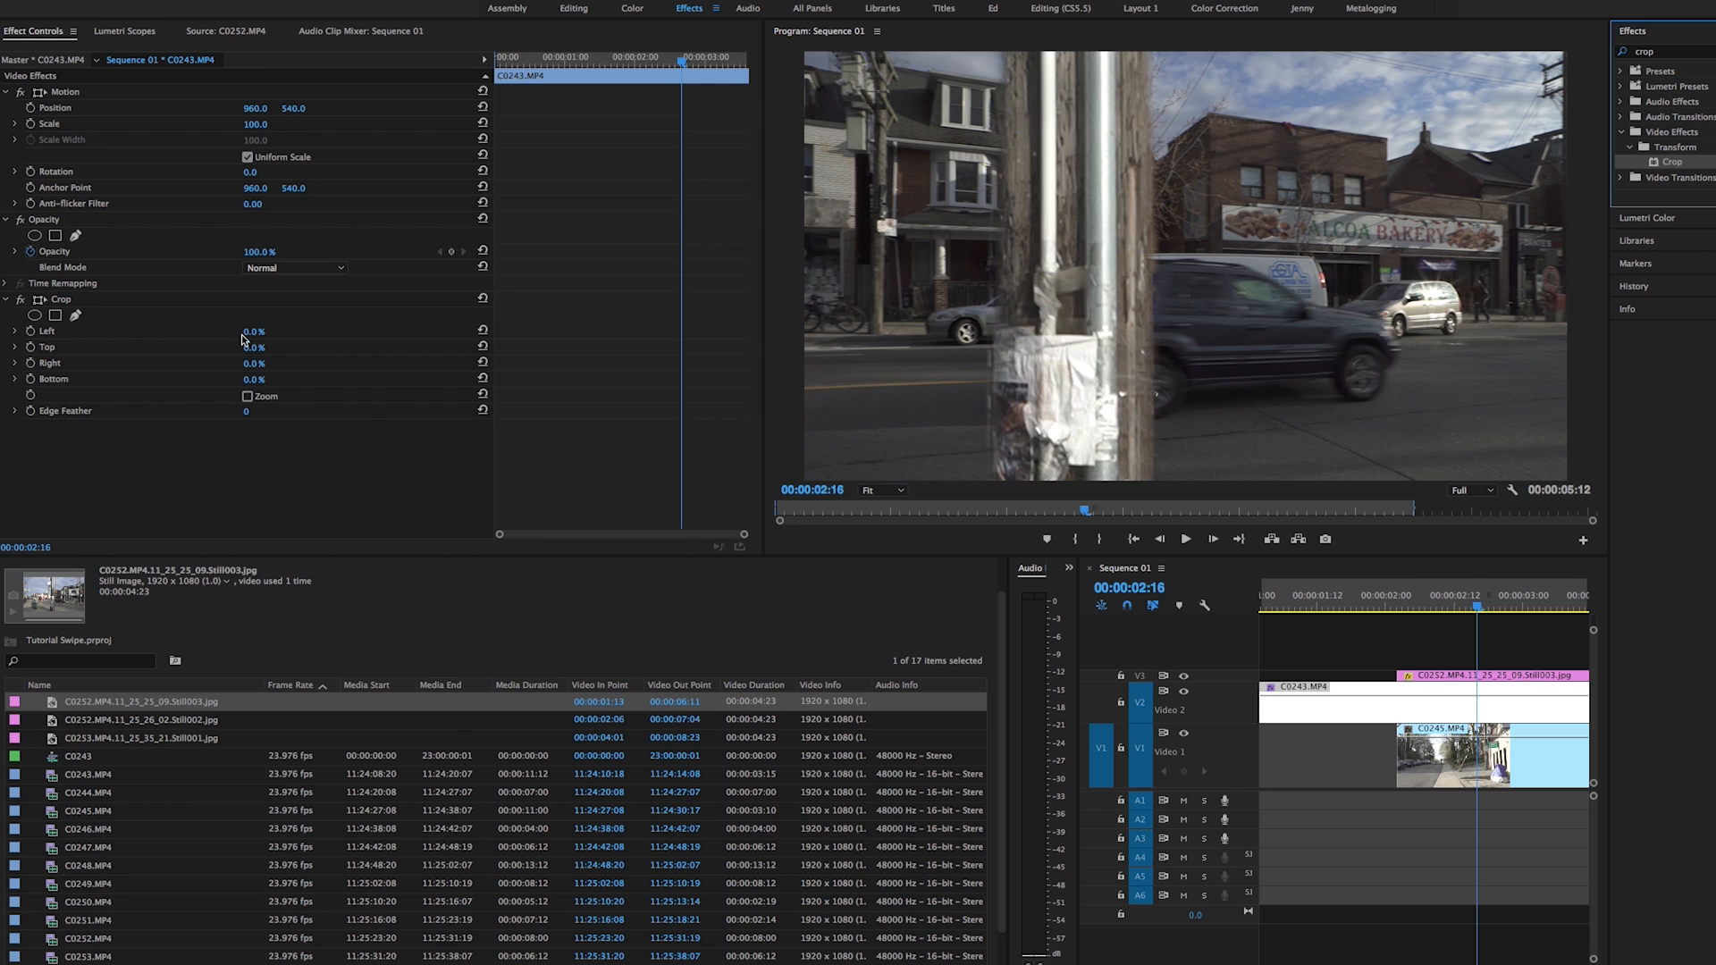
# - Keyframe C0243.MP4's left crop at 43% behind the pole at 00:00:02:19, and reduce it back to the frame's edge at 00:00:02:04
pyautogui.click(1495, 610)
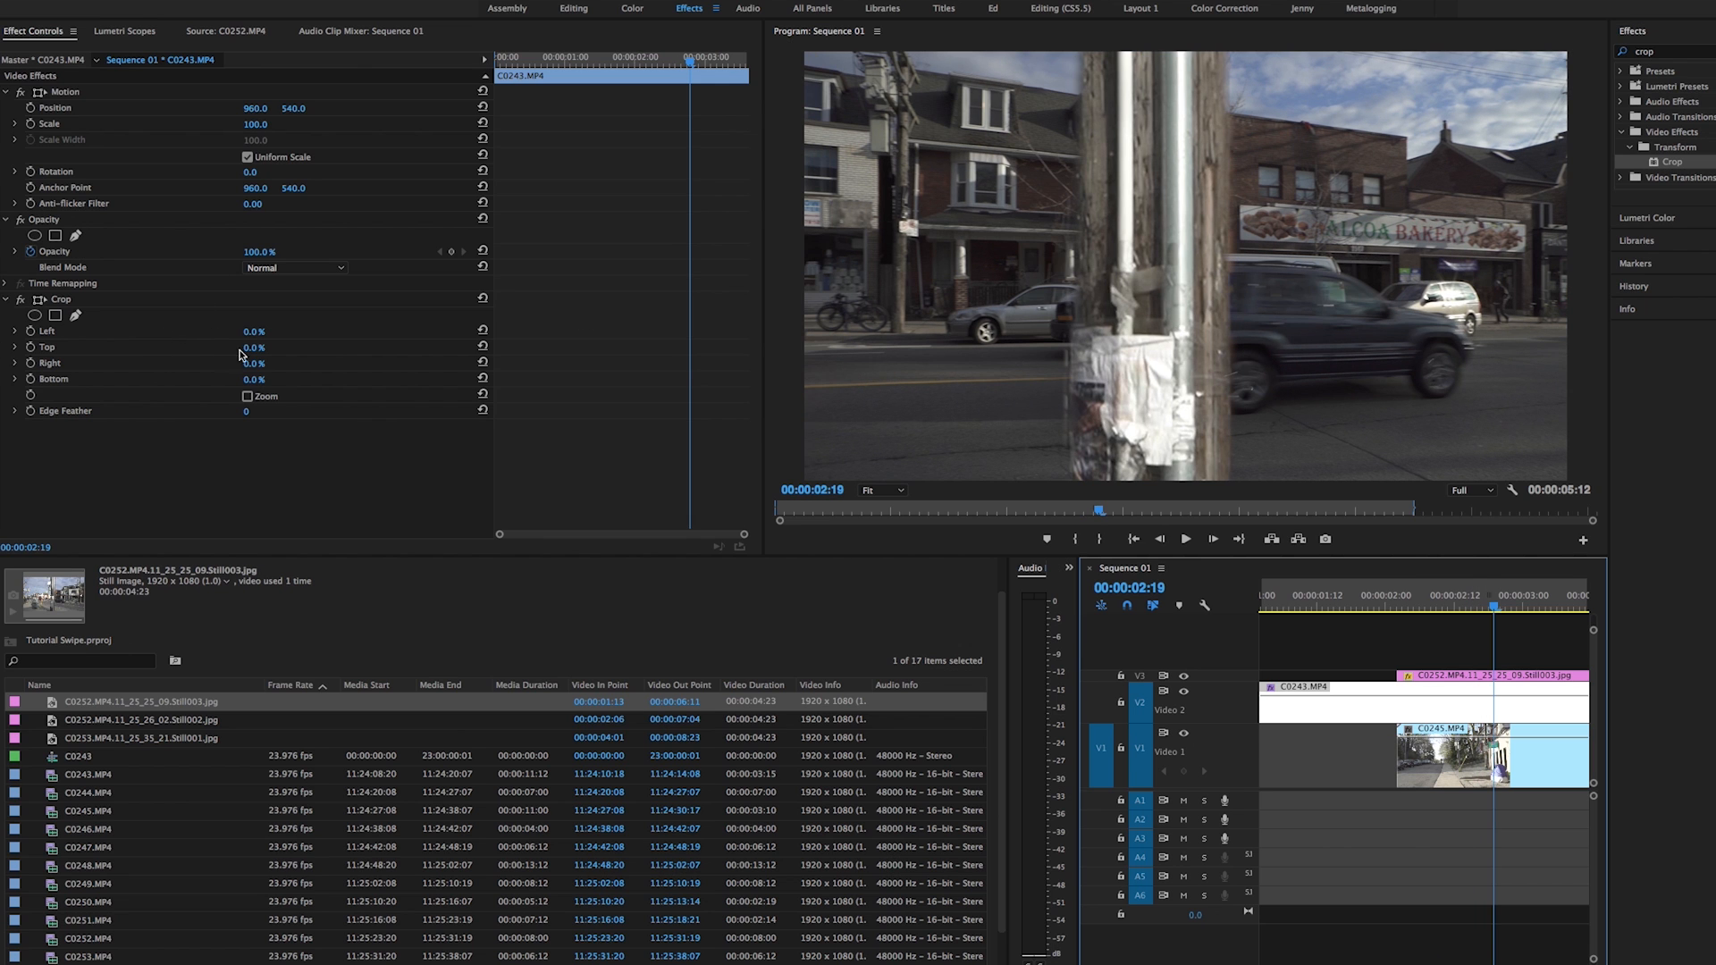
pyautogui.moveTo(253, 335); pyautogui.dragTo(287, 335)
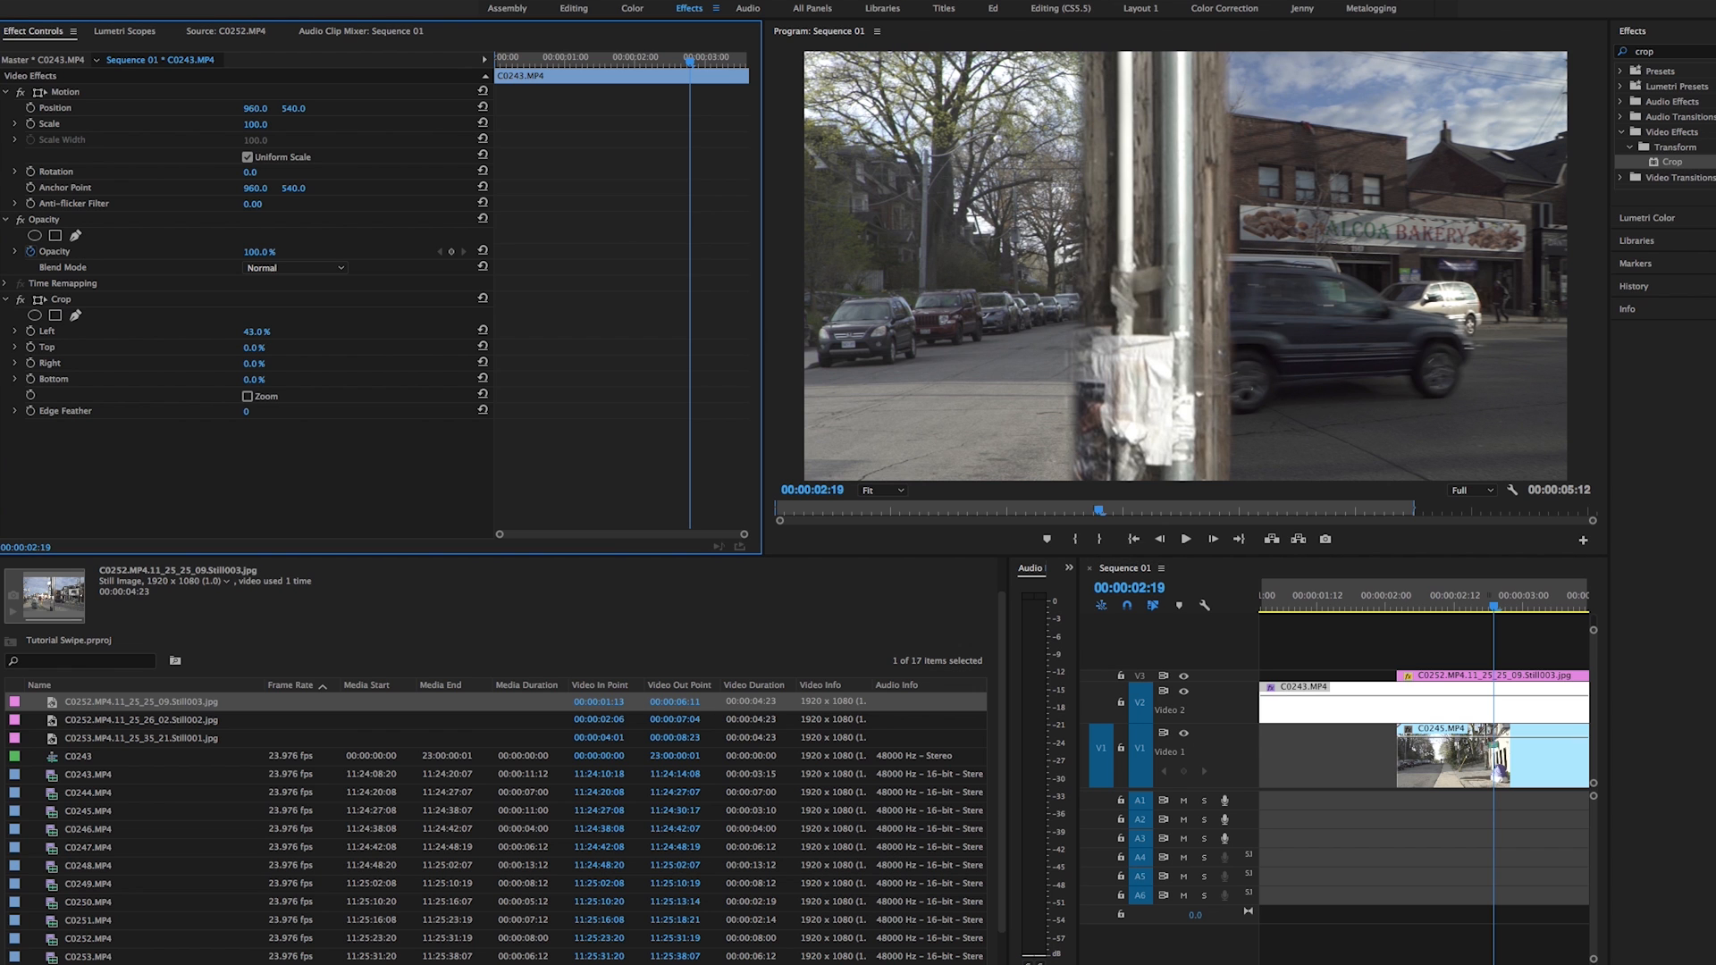
pyautogui.click(32, 332)
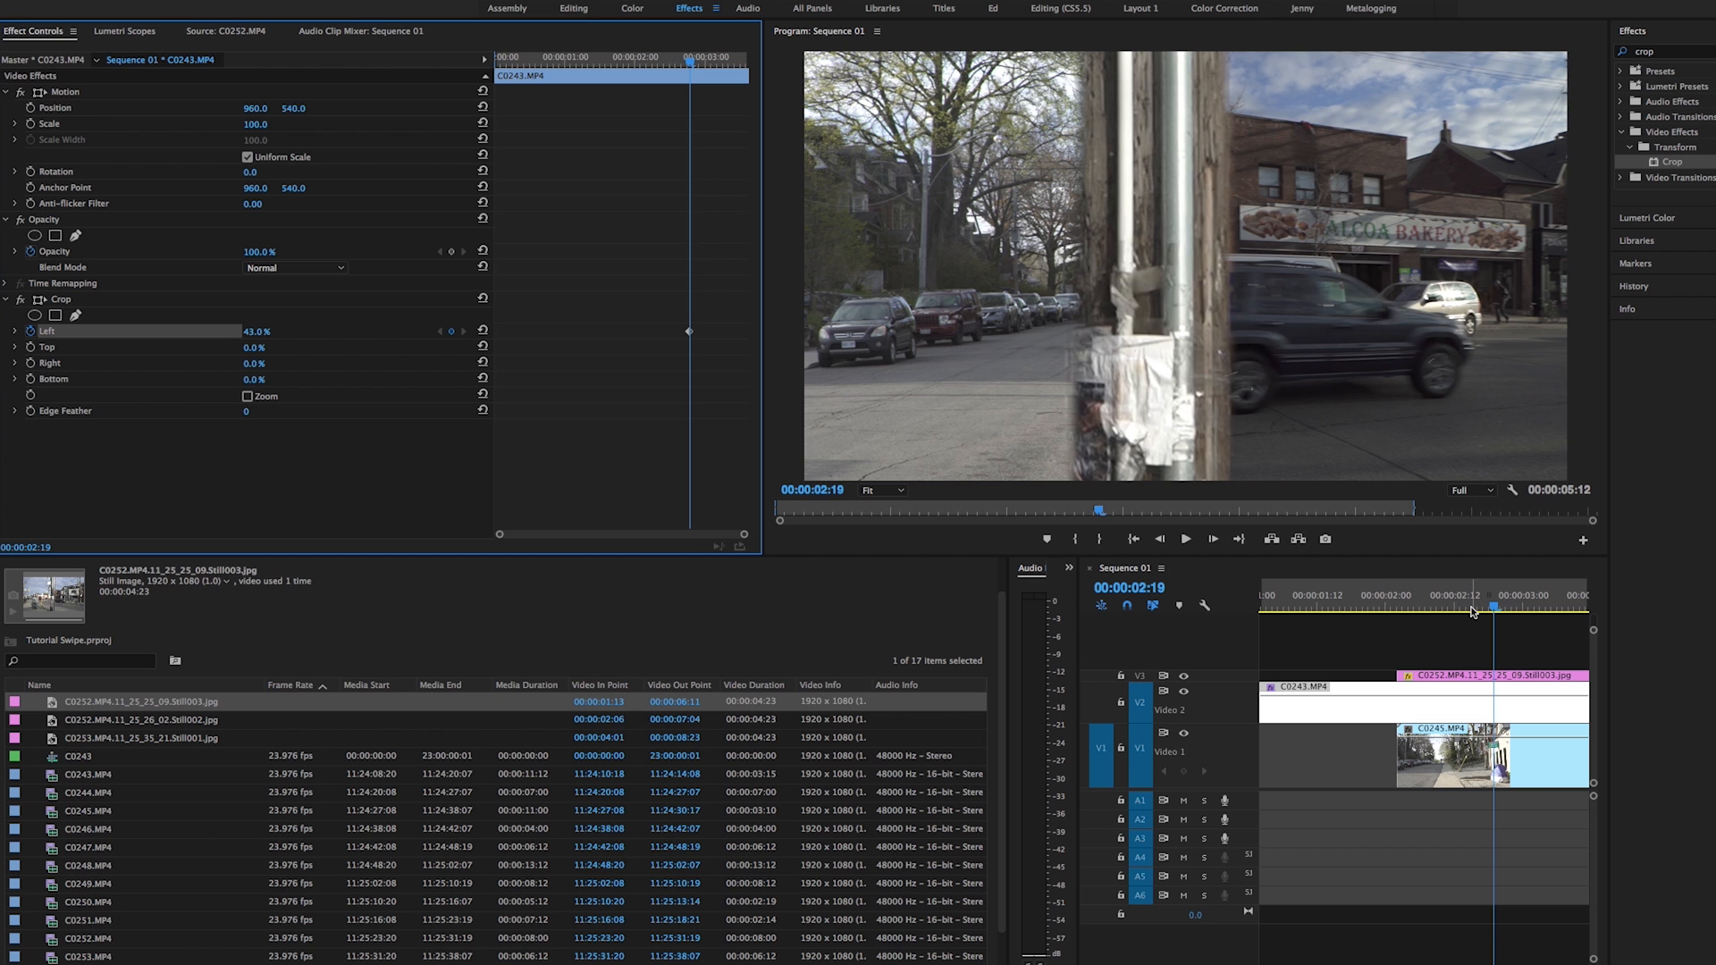
pyautogui.moveTo(1466, 613); pyautogui.dragTo(1408, 615)
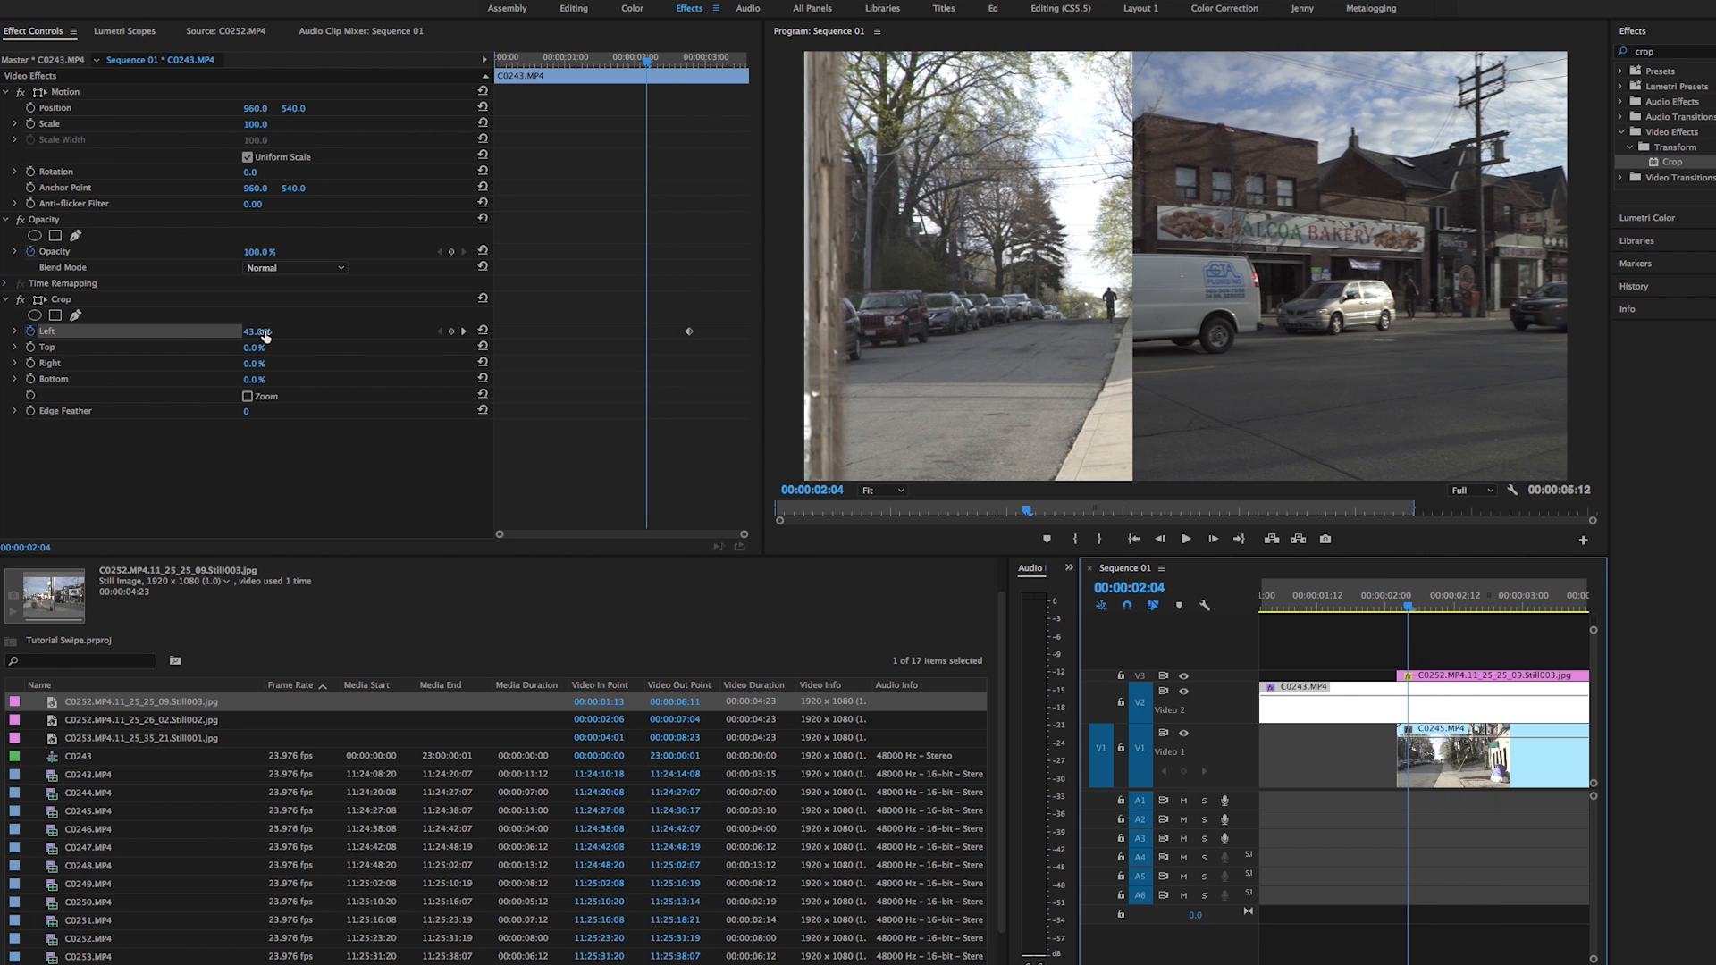
pyautogui.moveTo(266, 335); pyautogui.dragTo(227, 335)
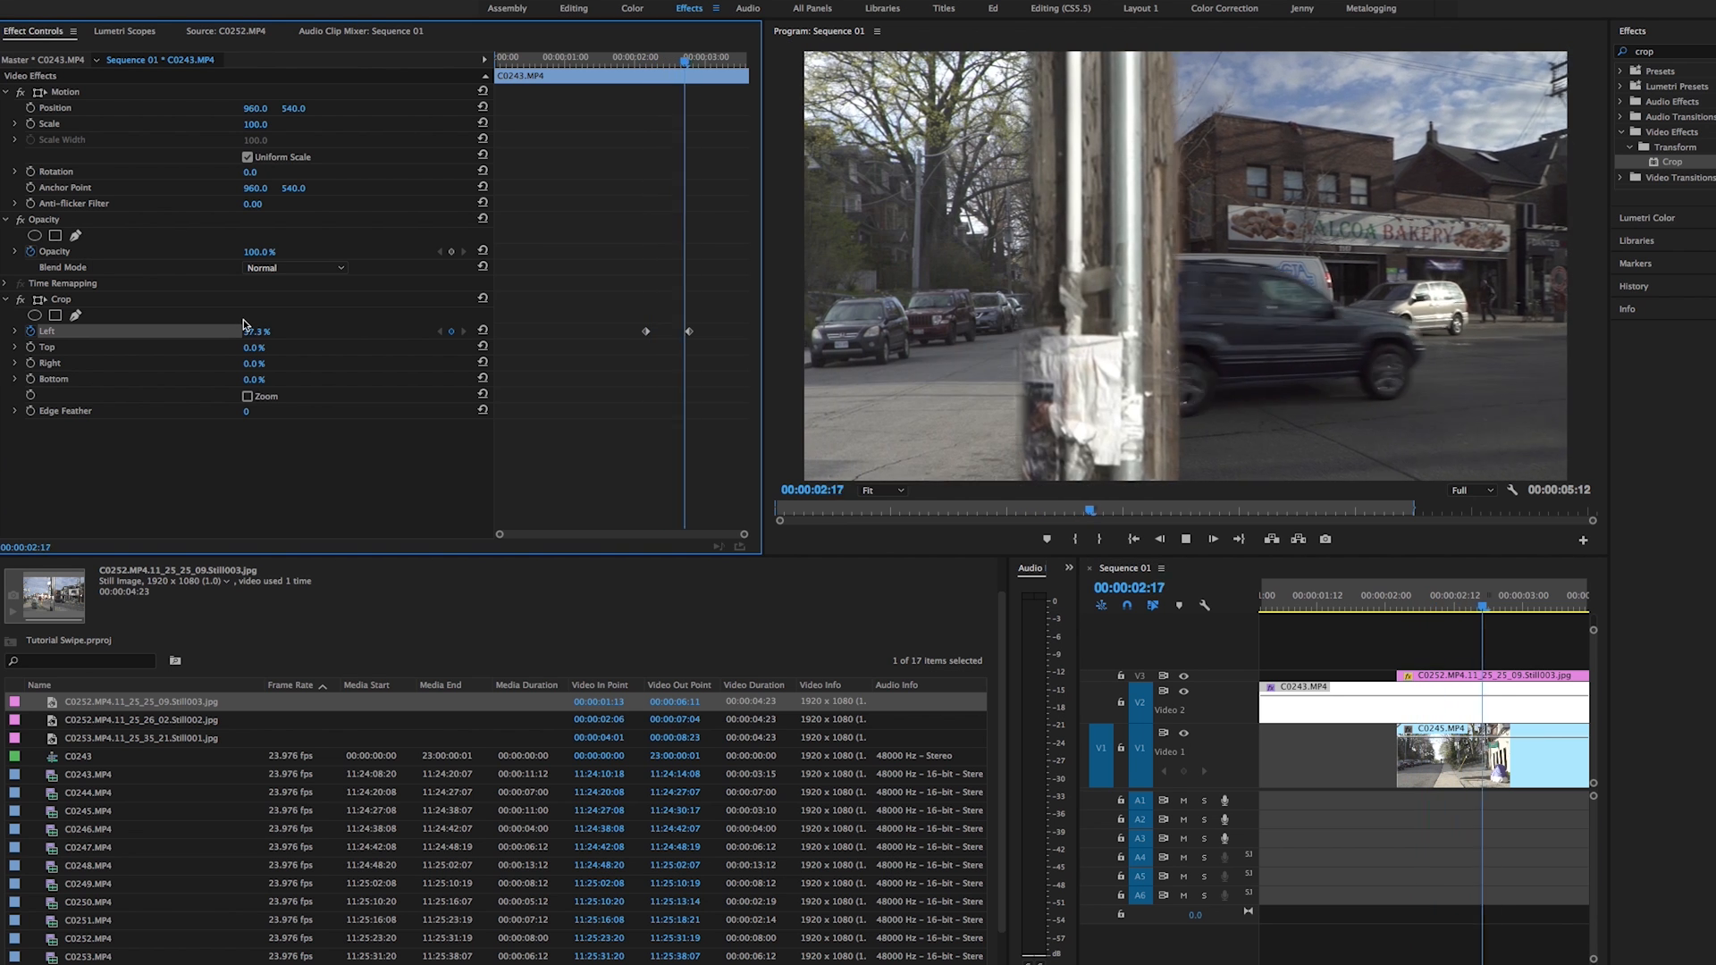
# - Keyframe the left crop at 100% at 00:00:03:13 and preview the pole swipe
pyautogui.press('Right')
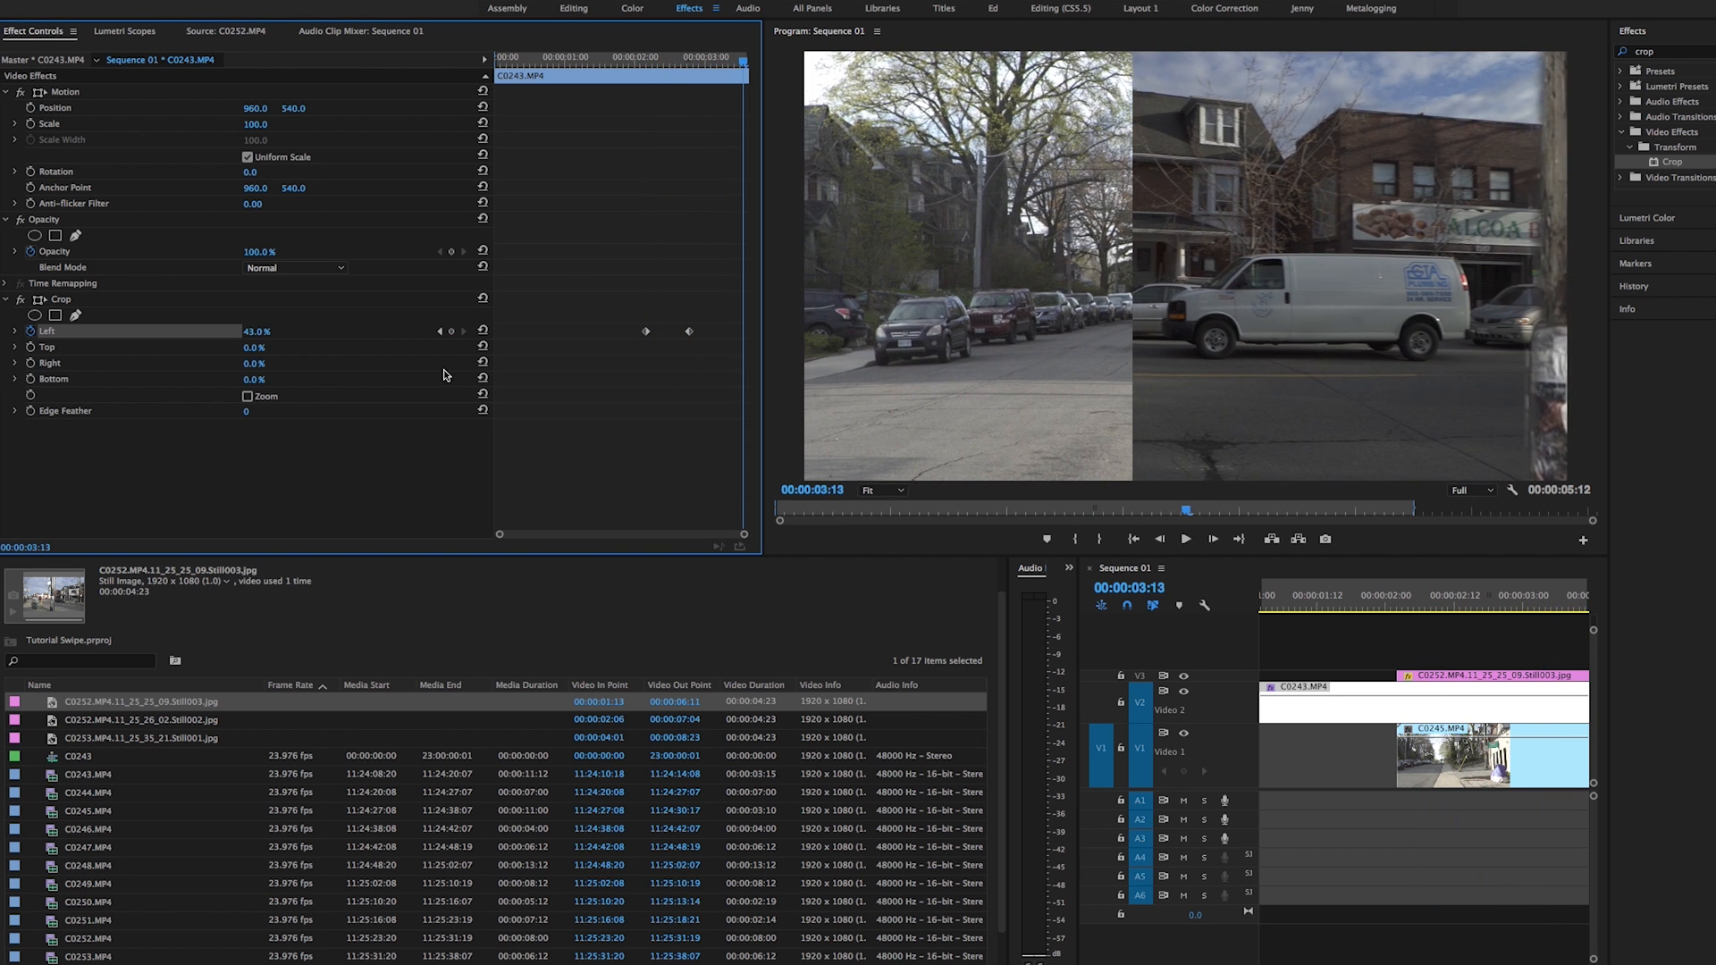
pyautogui.moveTo(271, 340); pyautogui.dragTo(322, 341)
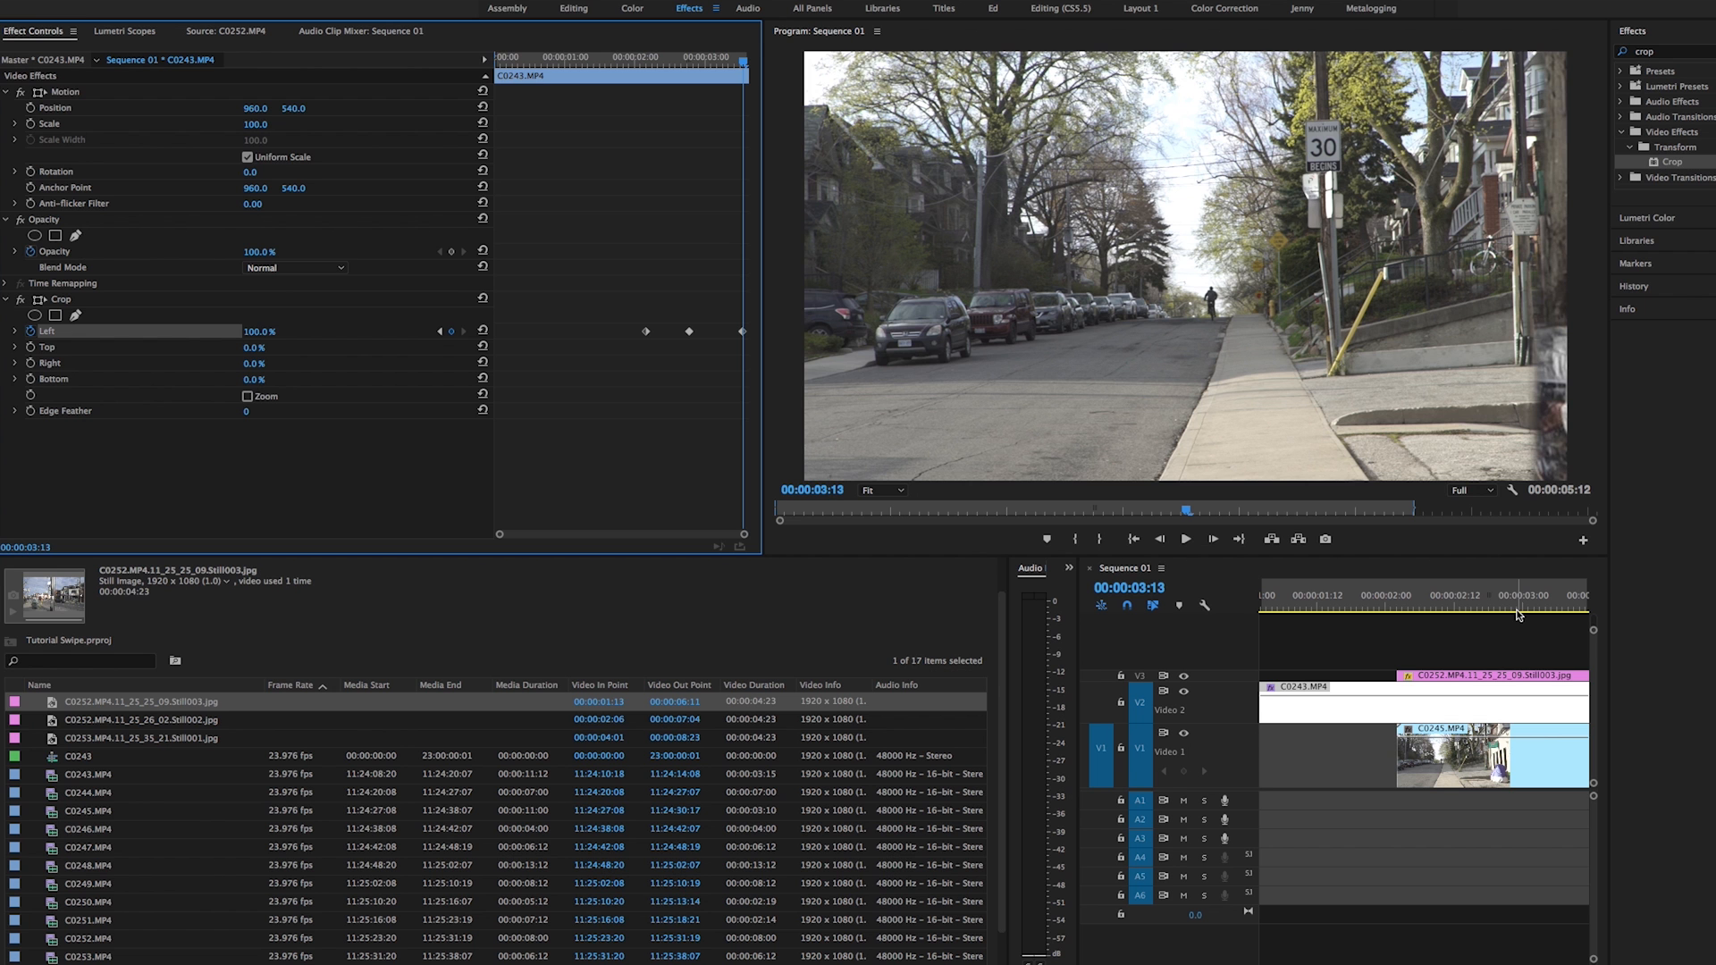
pyautogui.moveTo(1531, 606); pyautogui.dragTo(1388, 608)
pyautogui.press('space')
pyautogui.press('space')
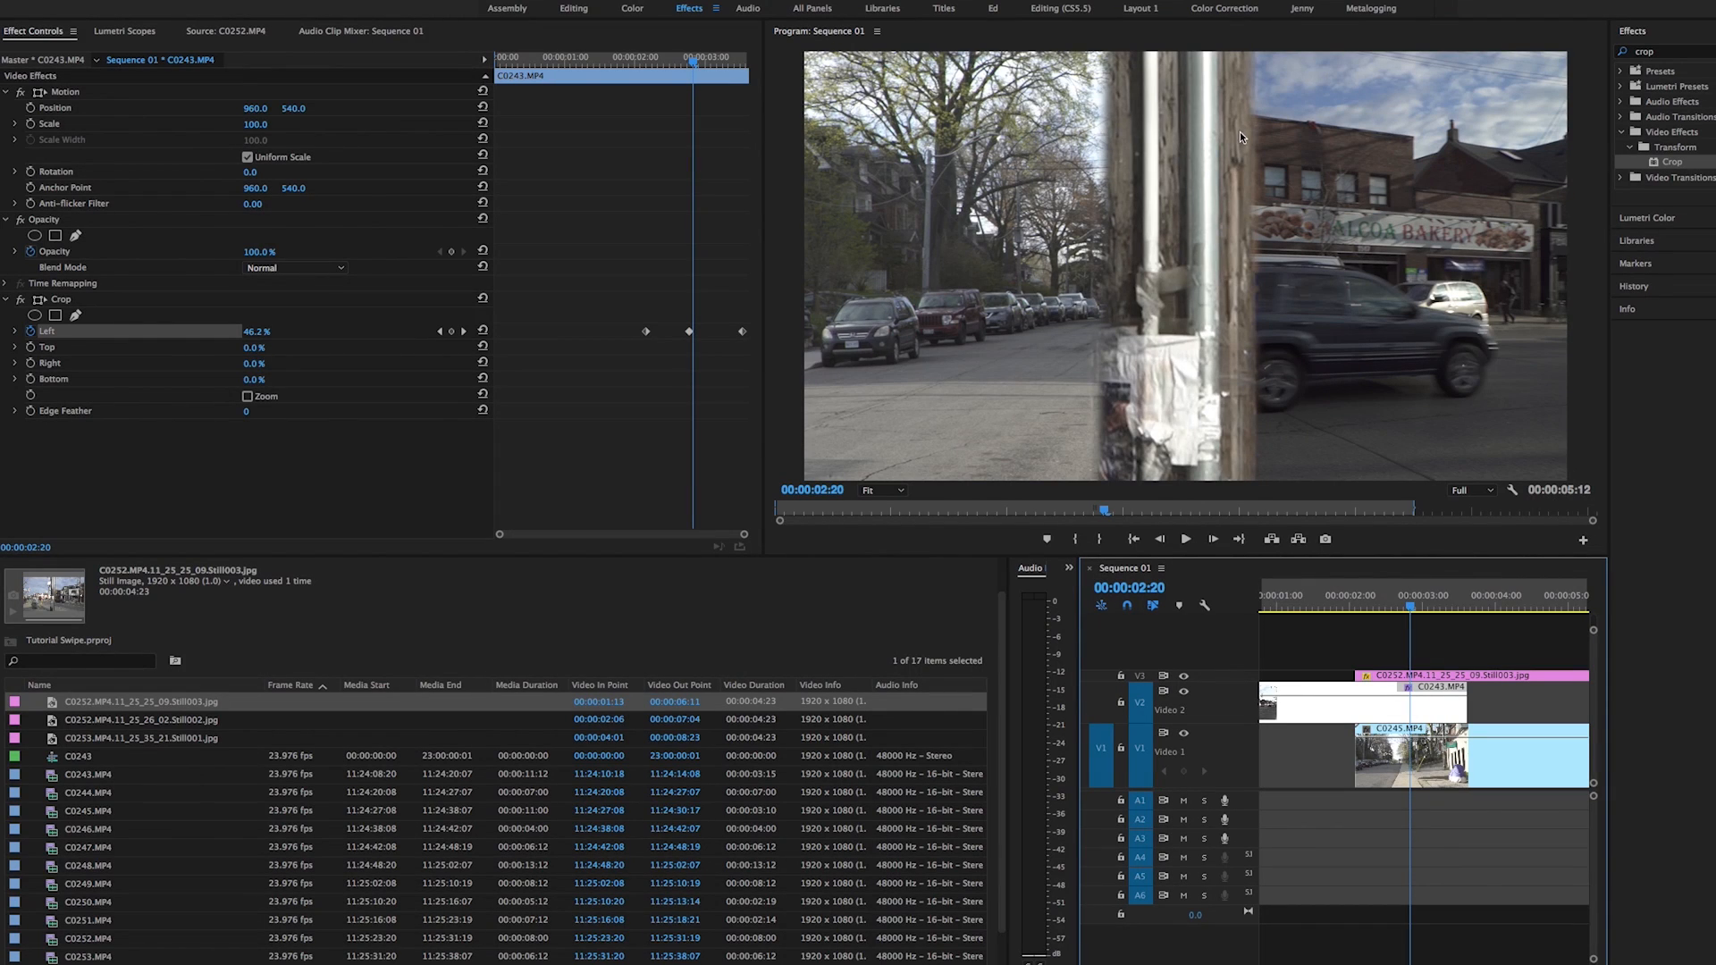
# - Search the effects for "gau" in place of the crop search
pyautogui.moveTo(1677, 51); pyautogui.dragTo(1582, 54)
pyautogui.write('gau')
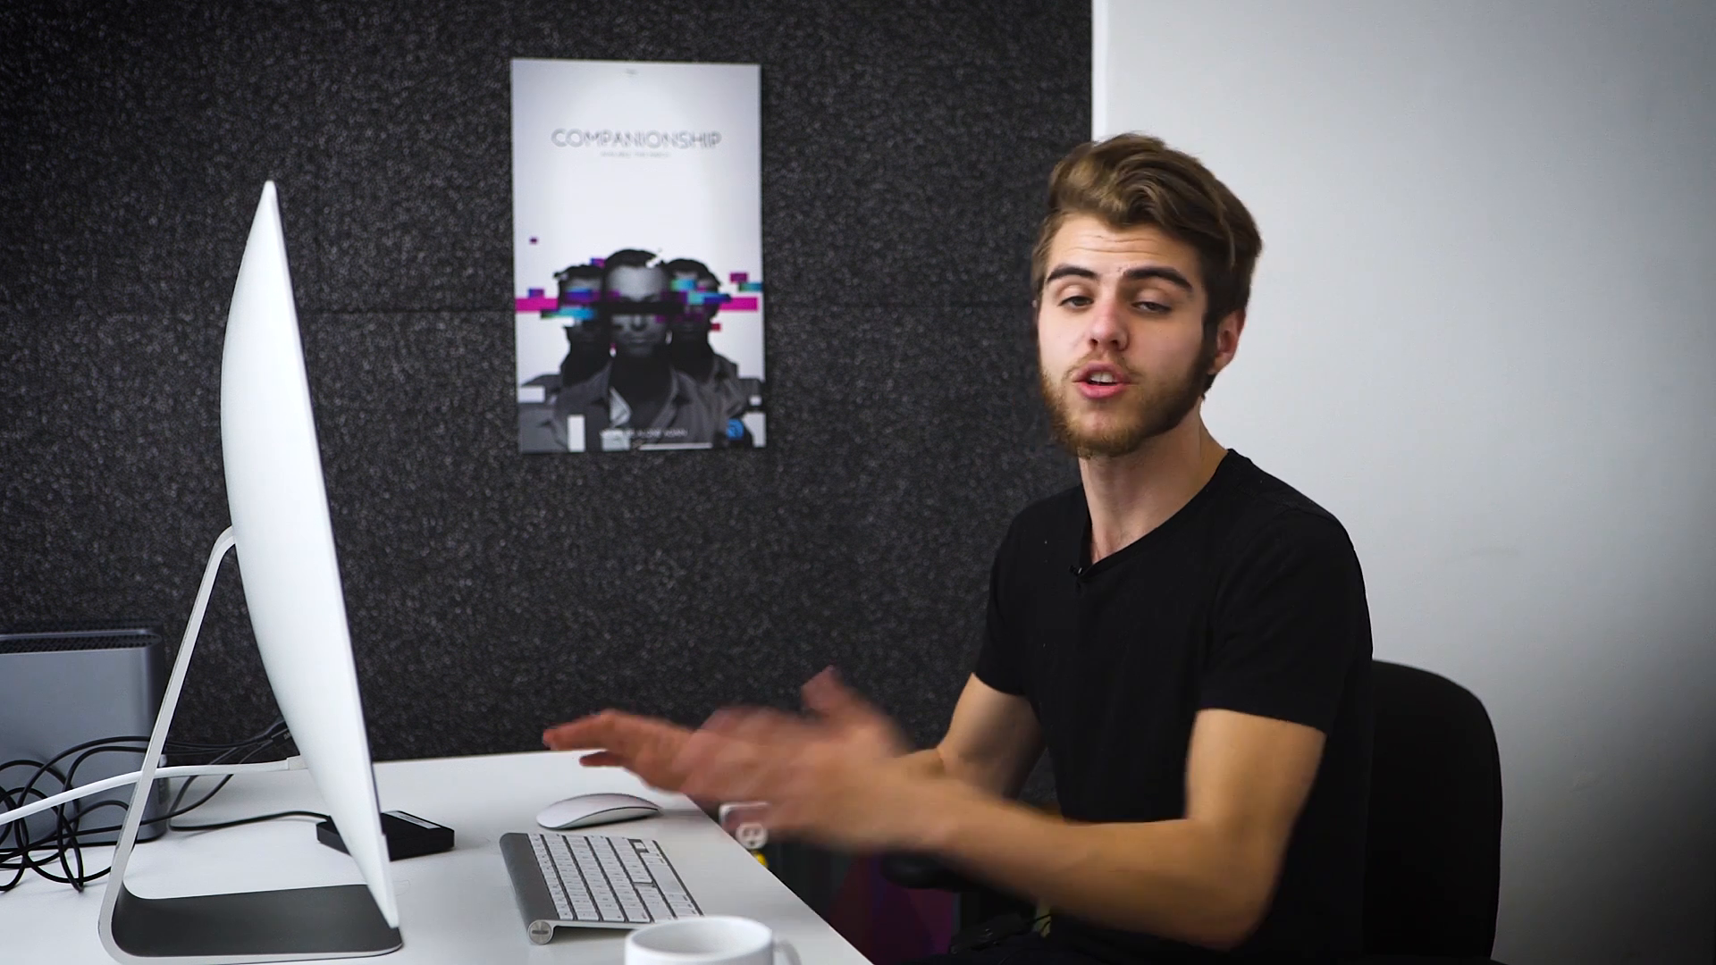
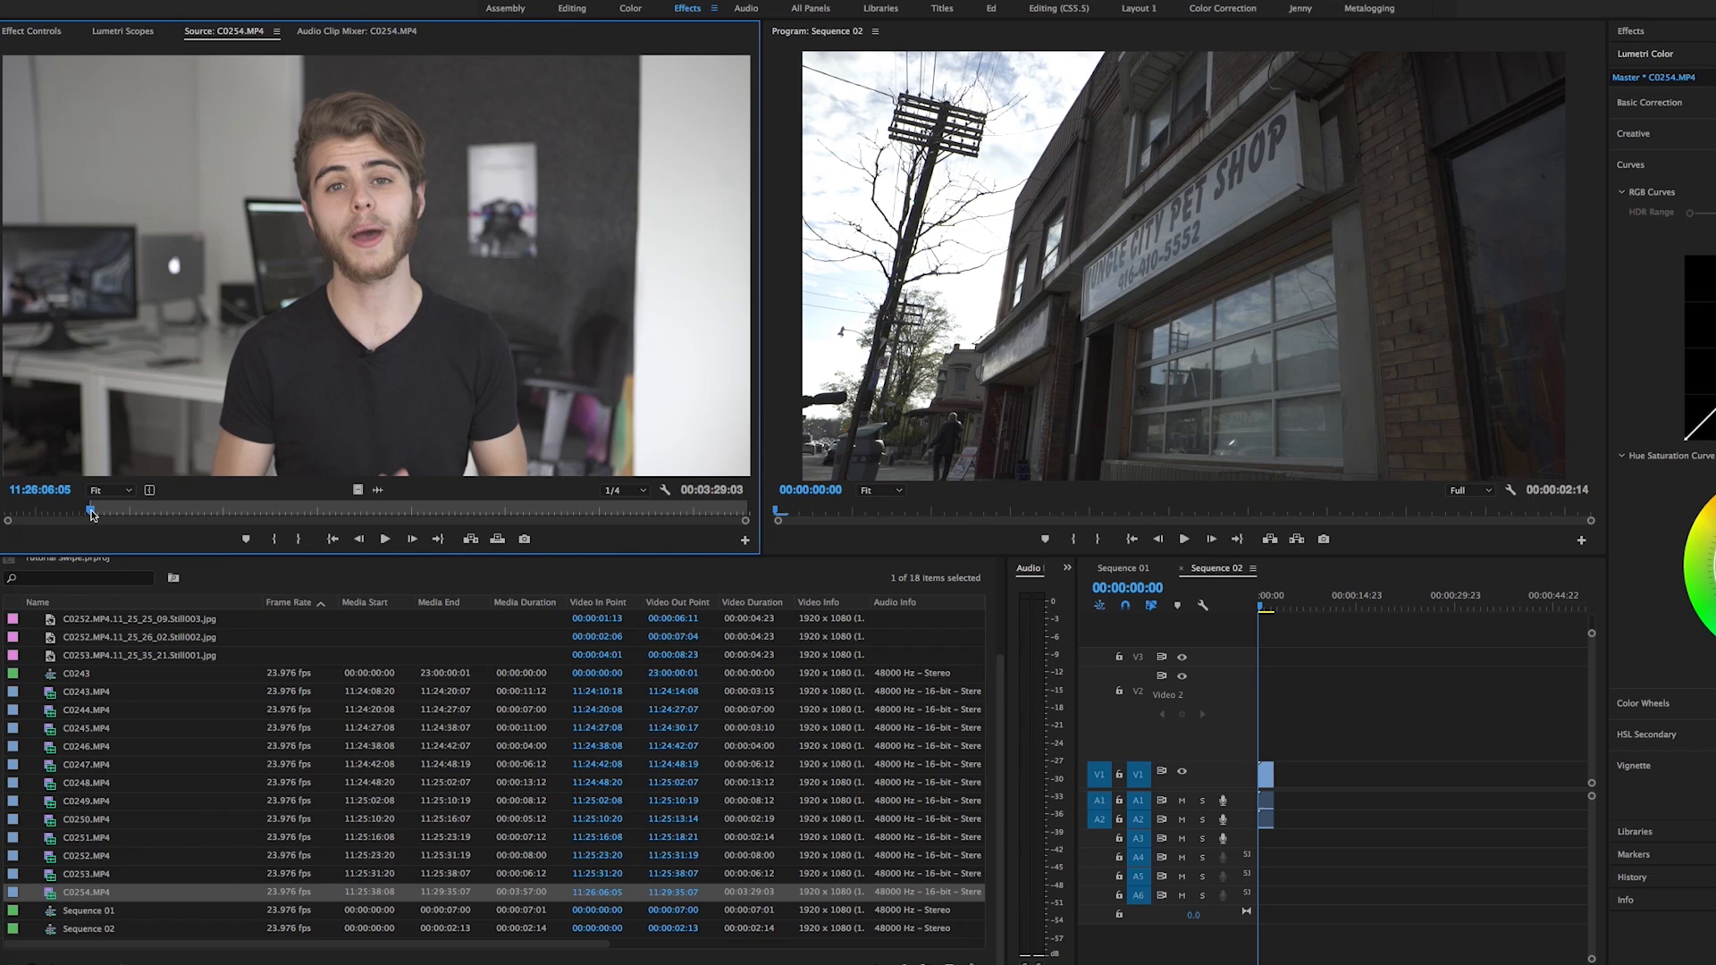
# - Mark an out point in C0254.MP4 at 11:26:06:05 and add the clip after C0251.MP4 on Video 1 of Sequence 02
pyautogui.press('o')
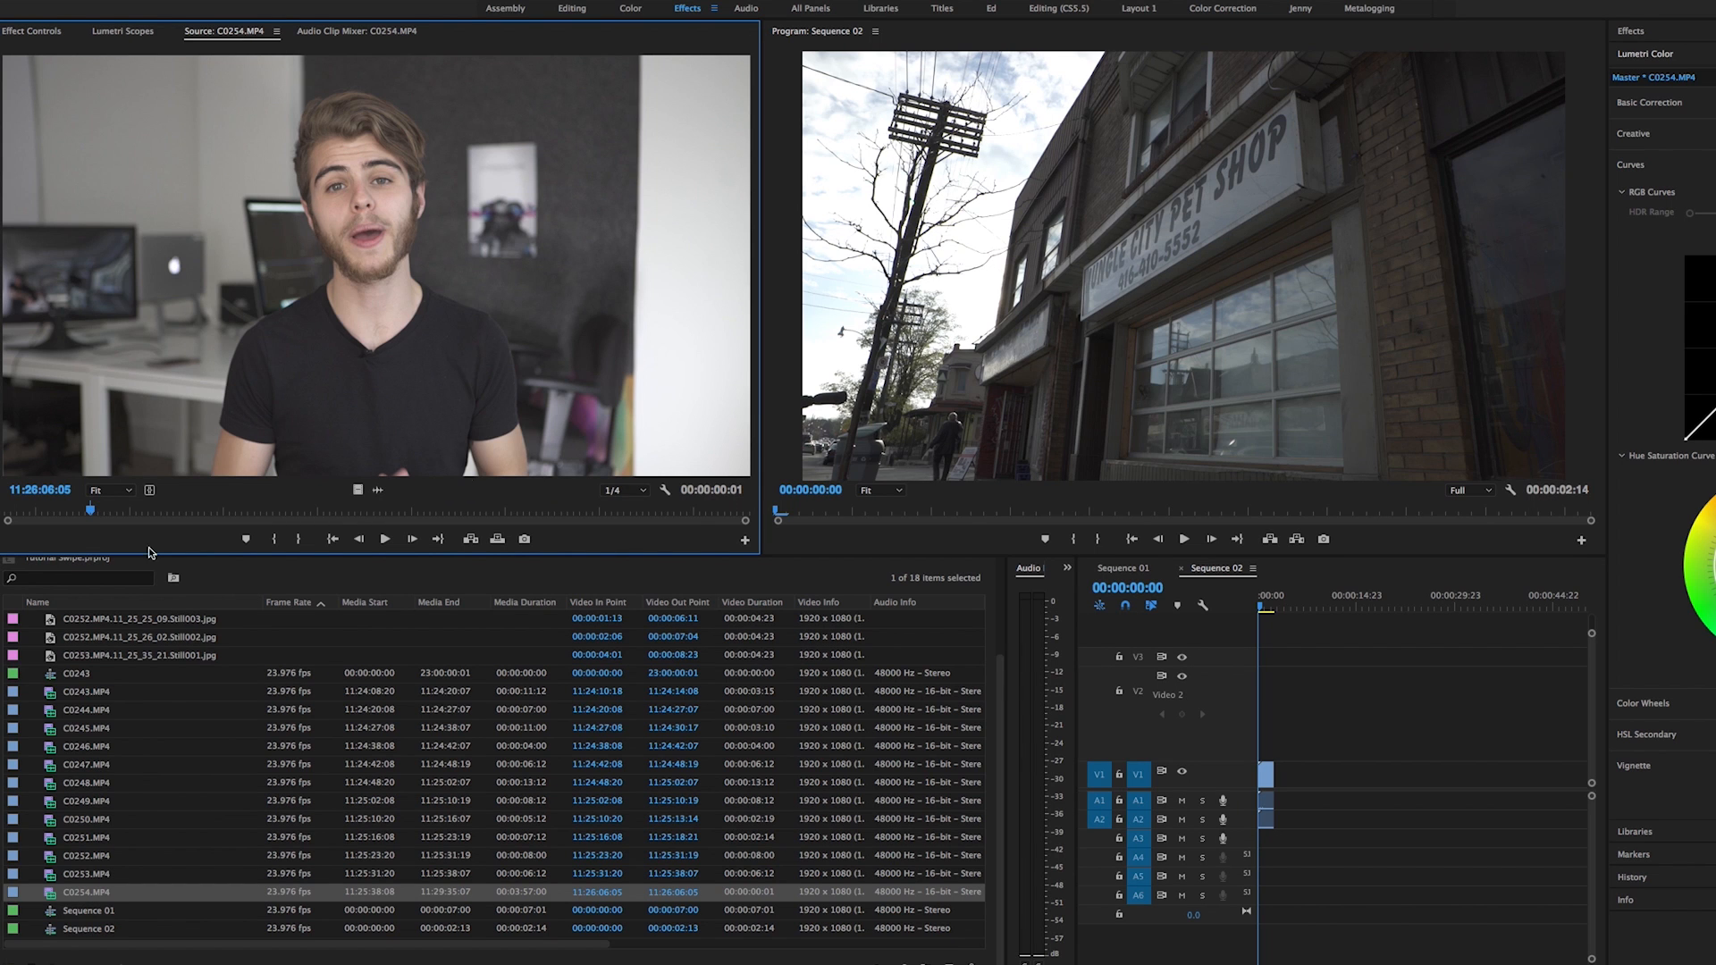
pyautogui.moveTo(394, 467); pyautogui.dragTo(1288, 776)
pyautogui.click(1266, 776)
pyautogui.press('=')
pyautogui.press('=')
pyautogui.press('=')
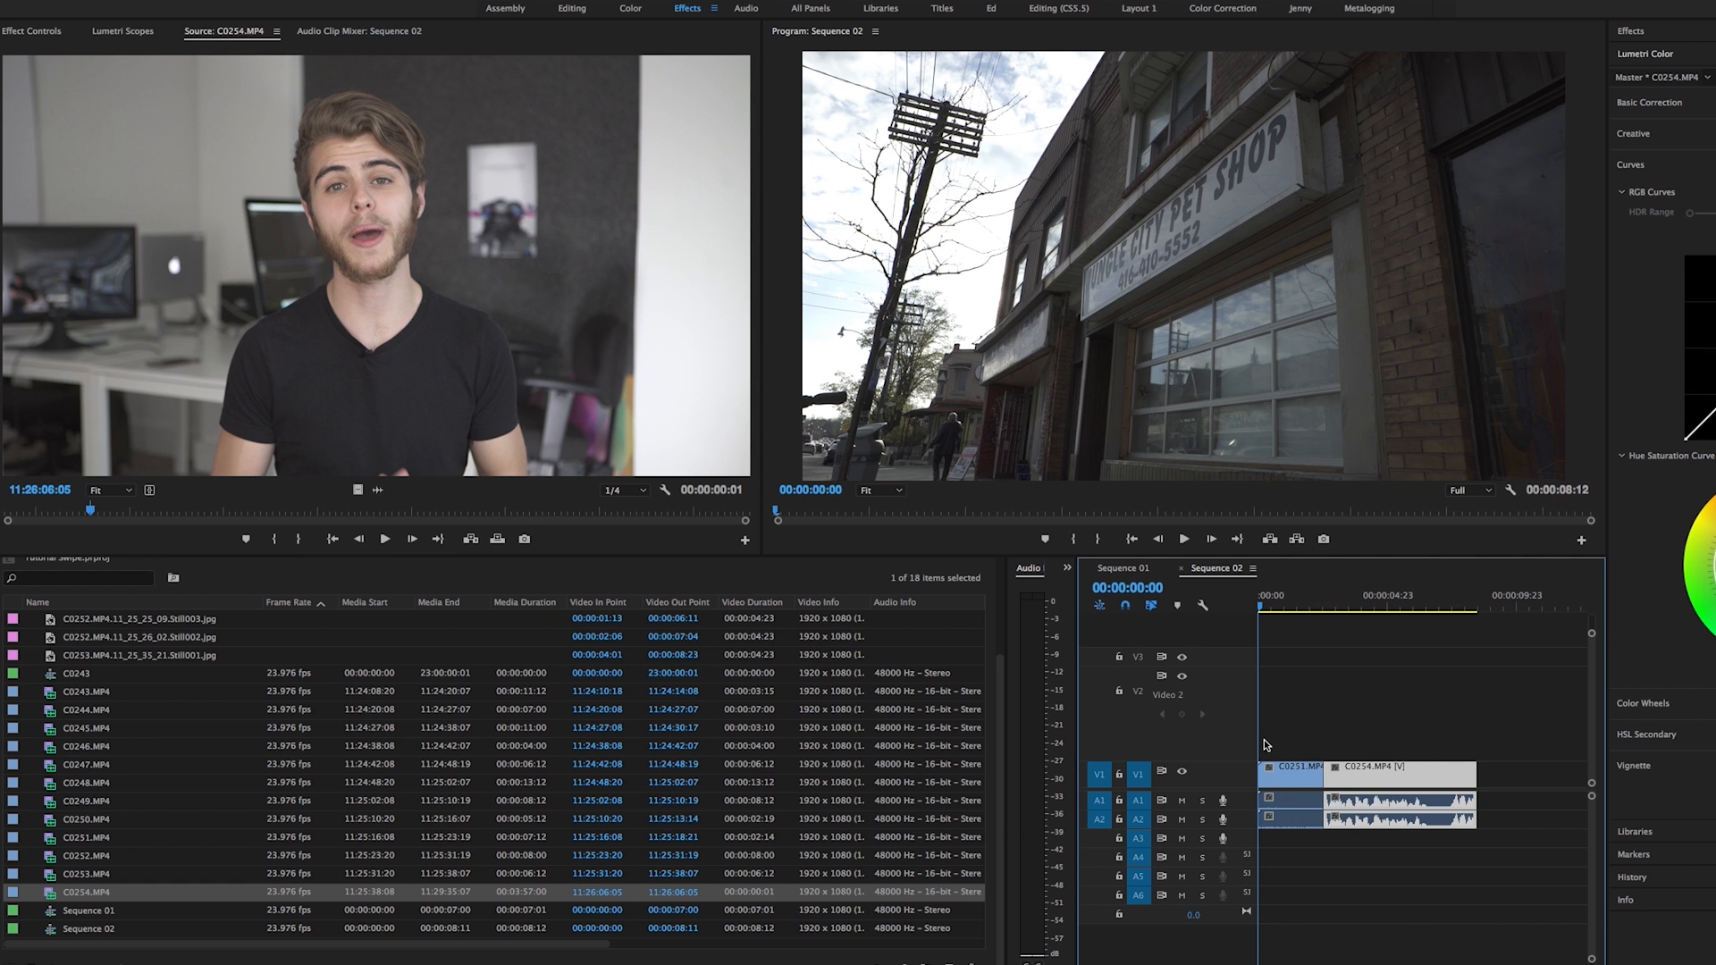
# - Play the cut from C0251.MP4 to C0254.MP4, starting at 00:00:01:22
pyautogui.click(1308, 606)
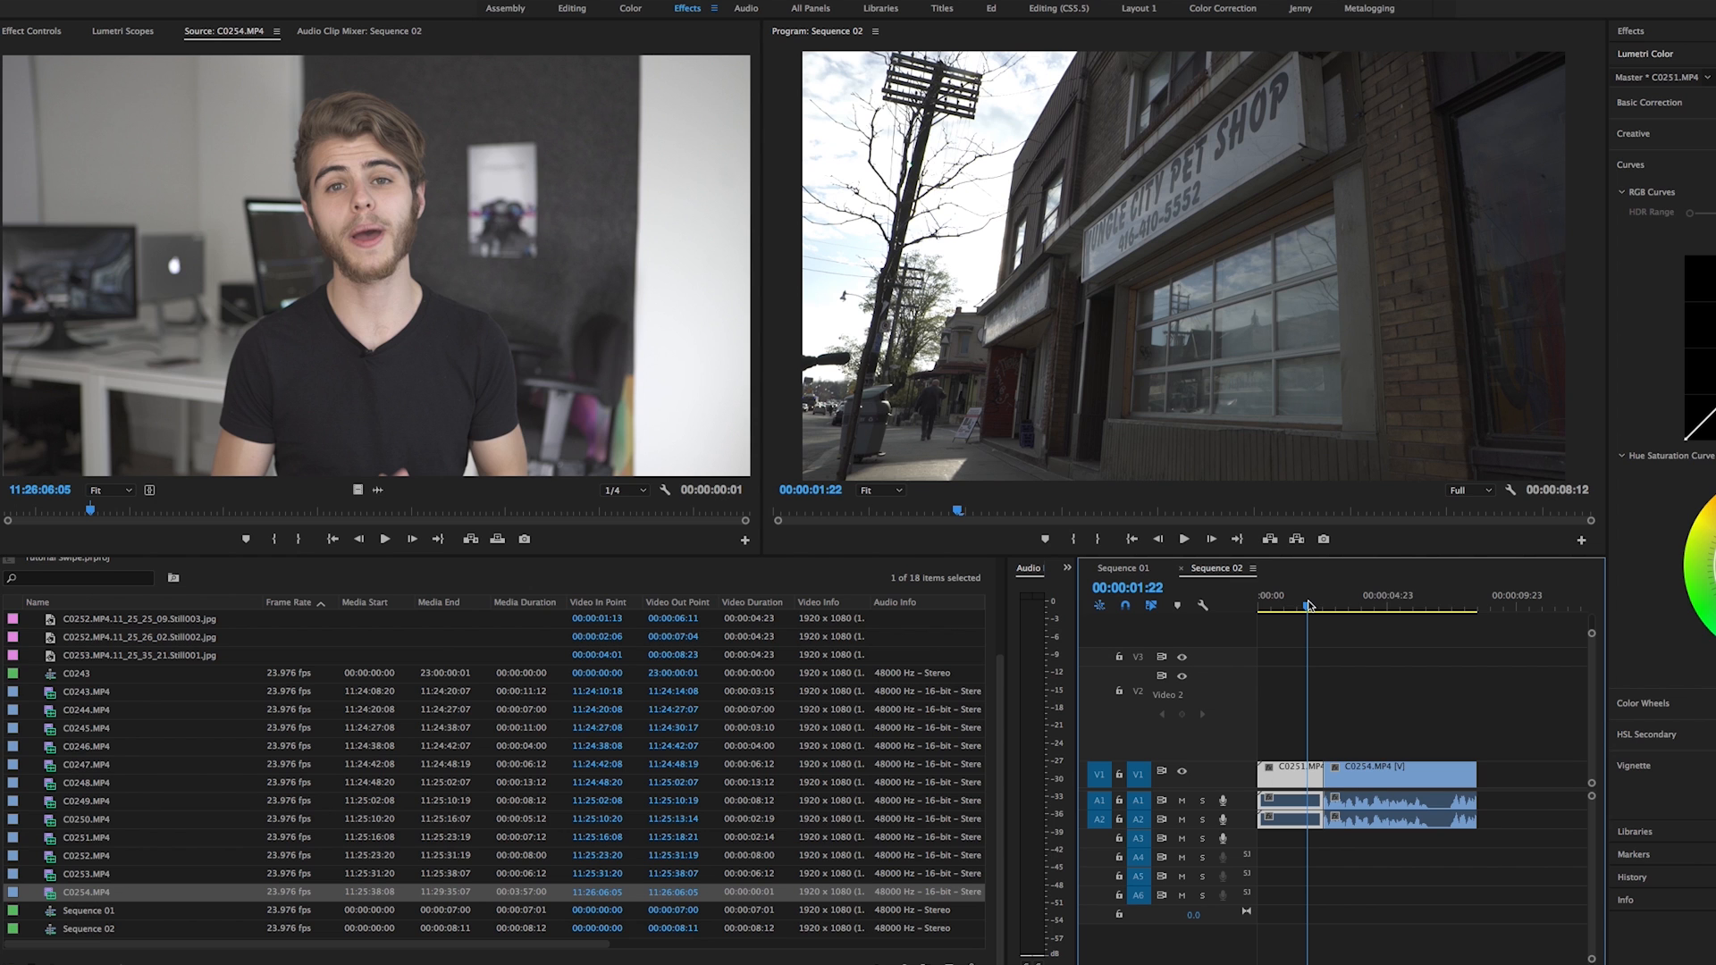
pyautogui.press('space')
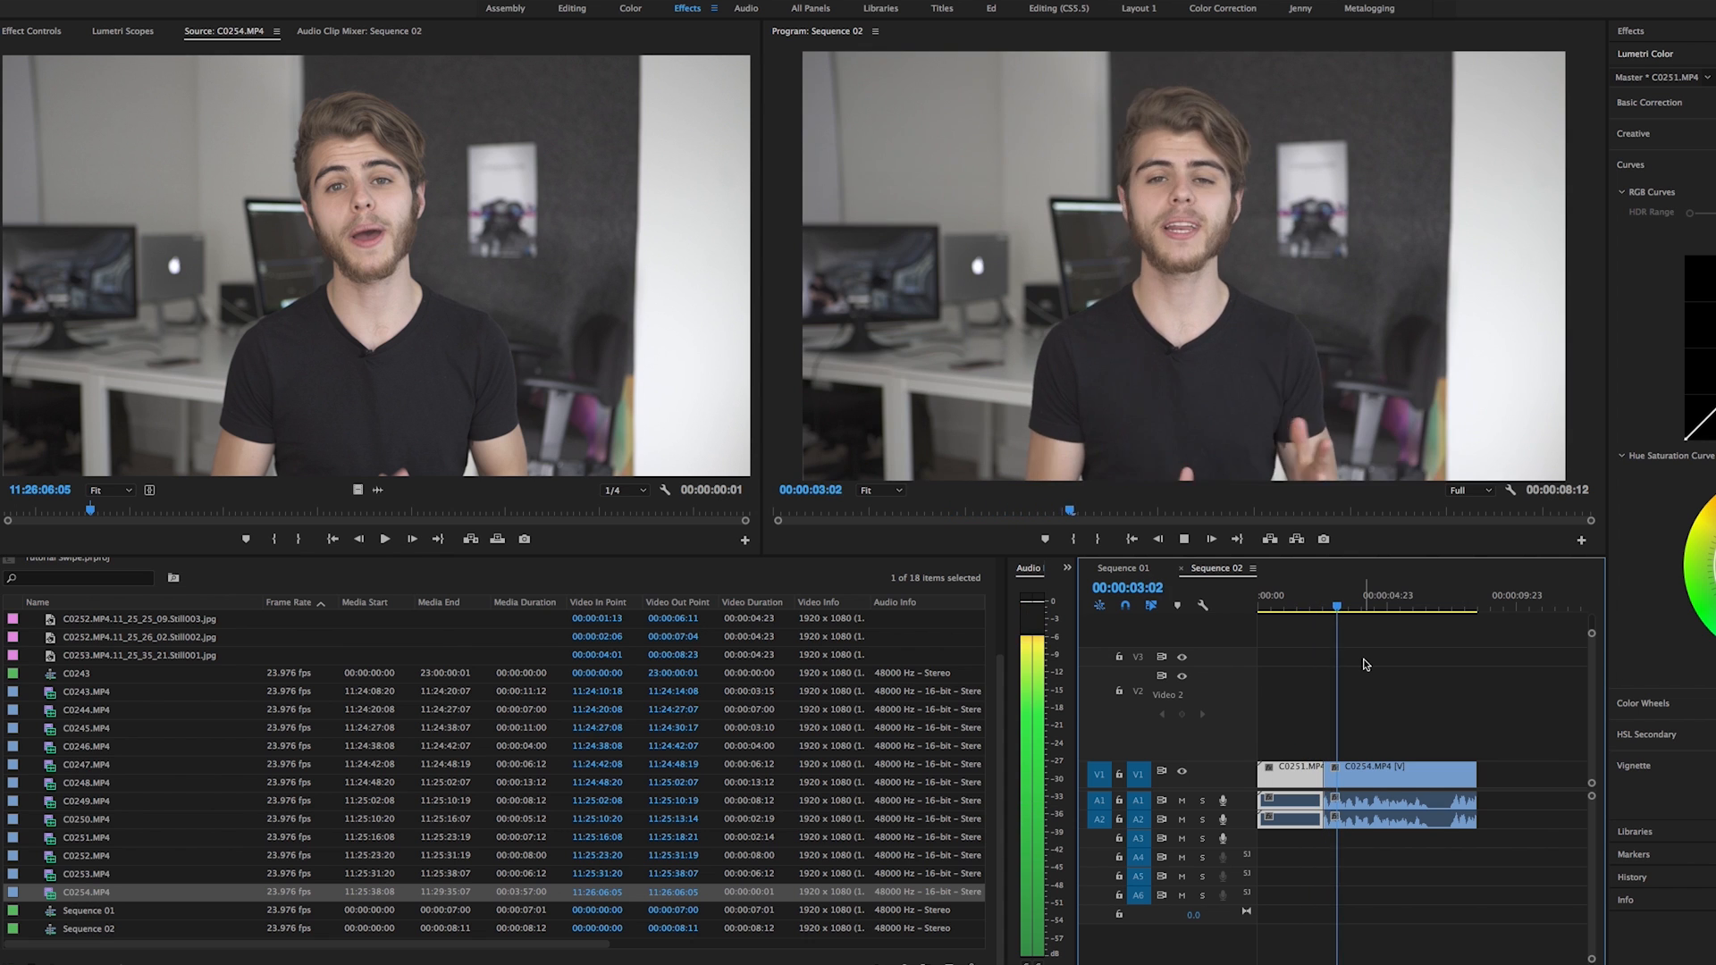
pyautogui.press('space')
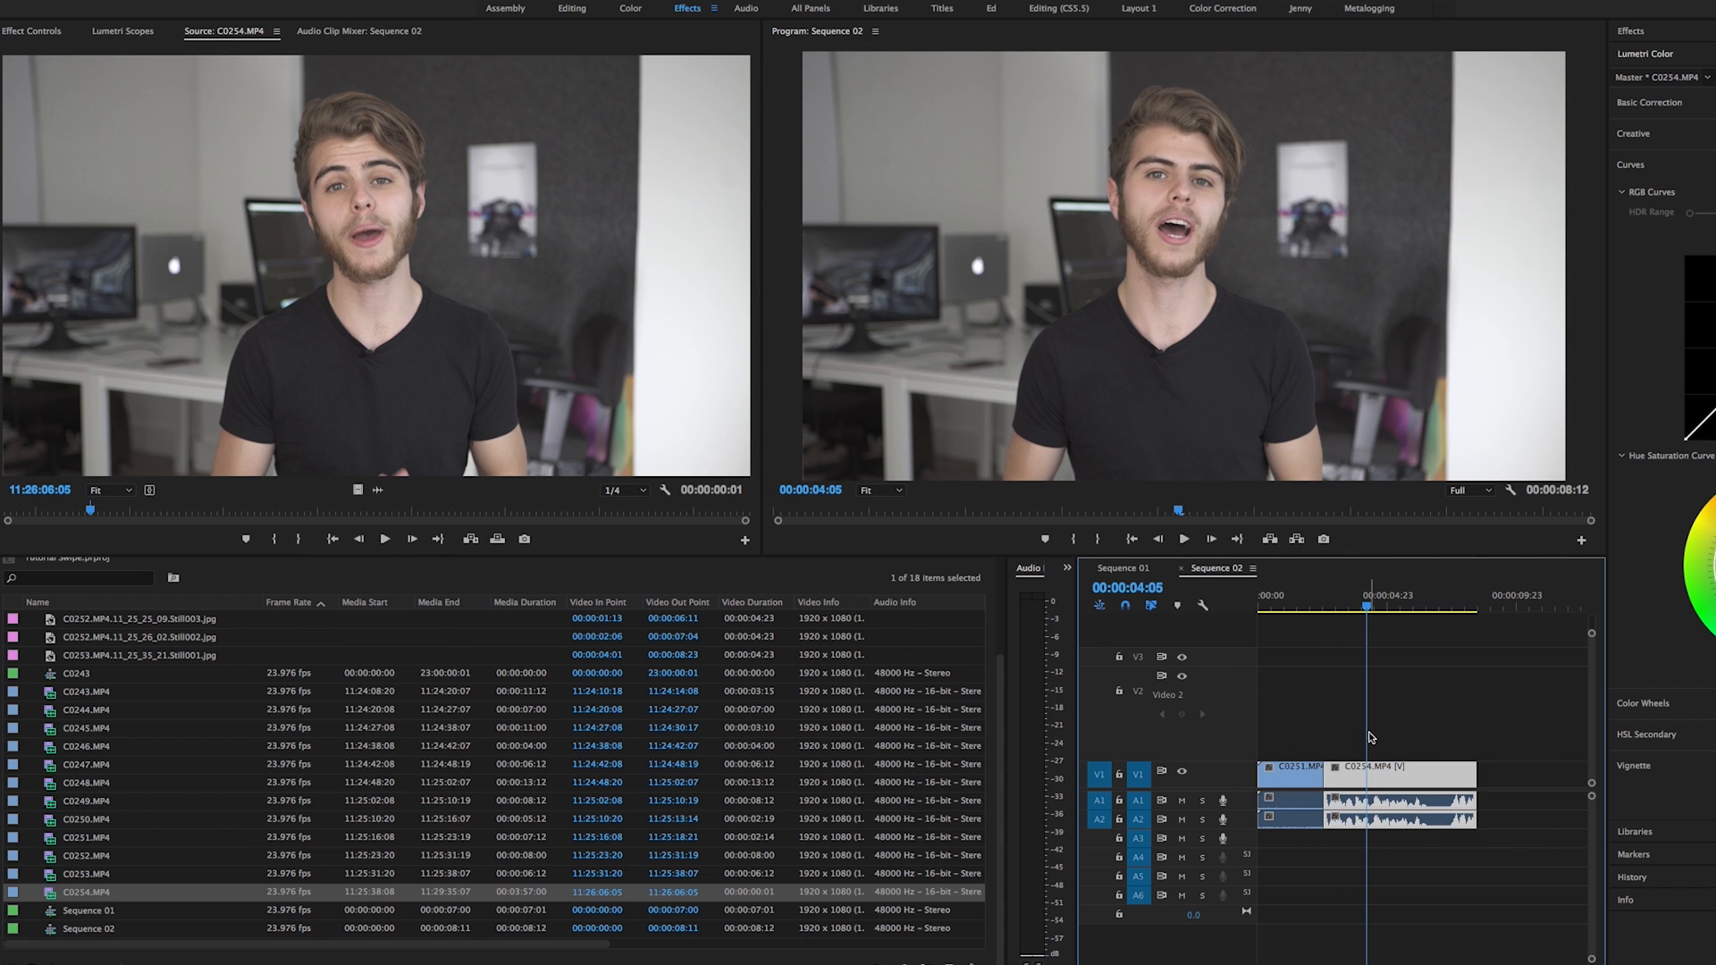
# - Delete the audio of both clips in Sequence 02 and preview C0251.MP4 up to 00:00:02:03
pyautogui.click(1434, 896)
pyautogui.moveTo(1448, 876); pyautogui.dragTo(1291, 801)
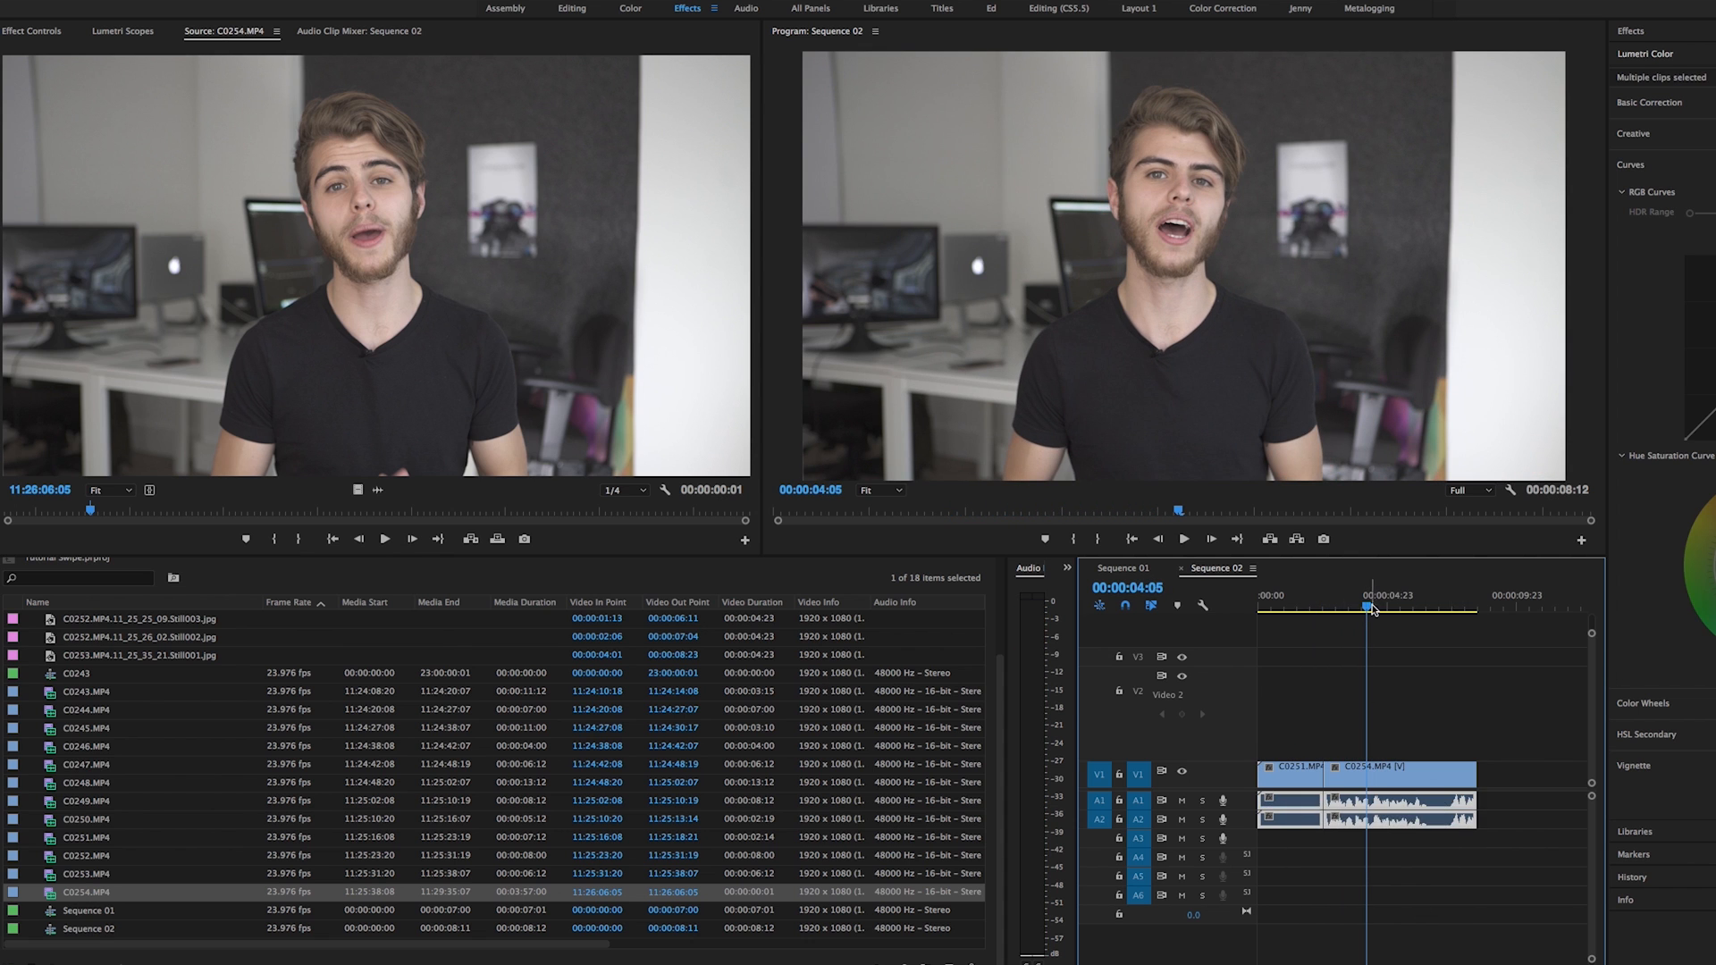
pyautogui.press('Delete')
pyautogui.click(1295, 597)
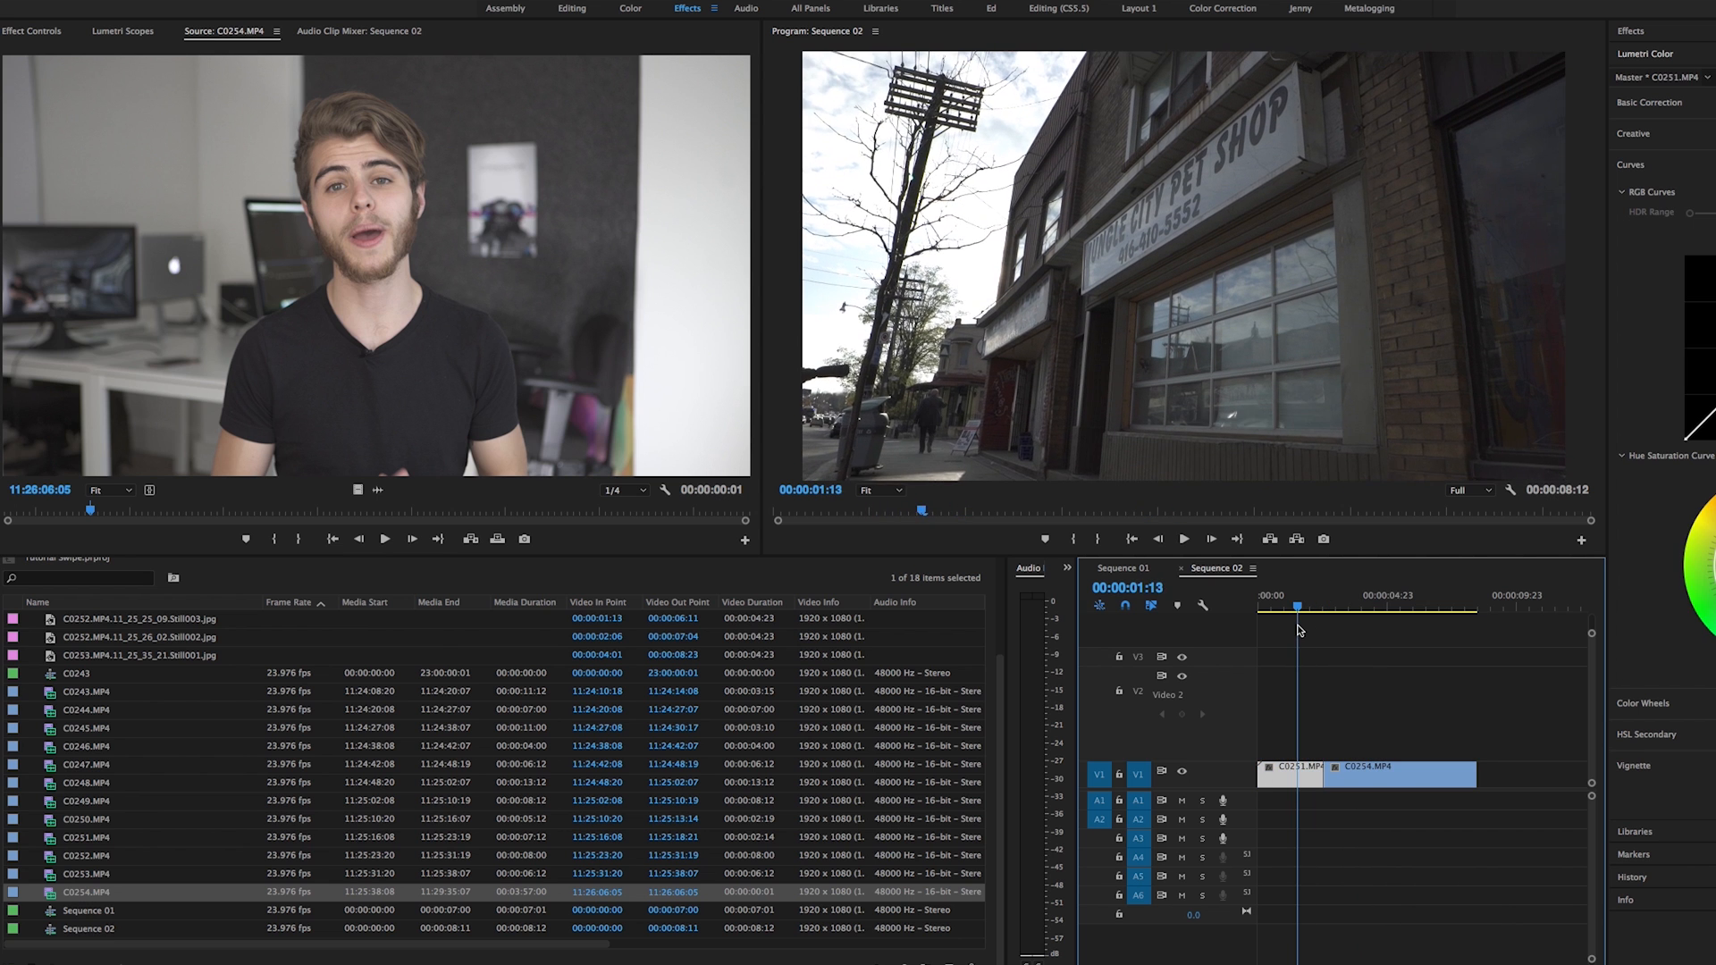
pyautogui.press('space')
pyautogui.press('space')
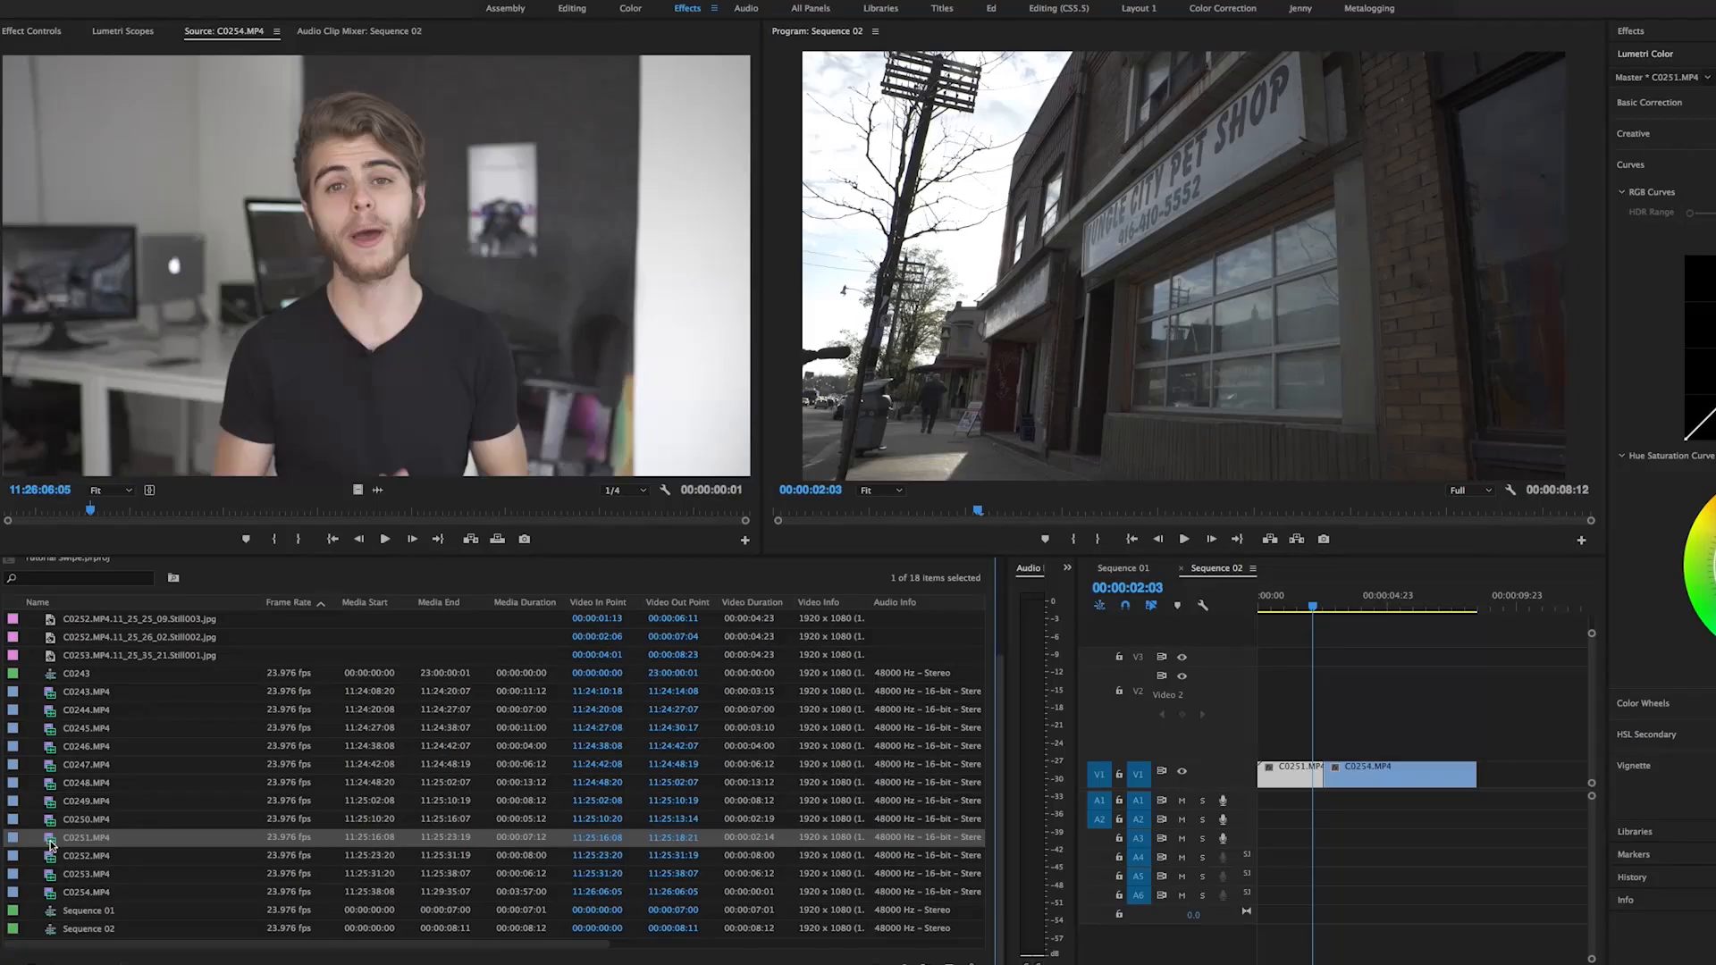
# - Check C0251.MP4, C0252.MP4 and C0253.MP4 in the source view, and cue C0253.MP4 to the parked car at 11:25:34:08
pyautogui.doubleClick(51, 844)
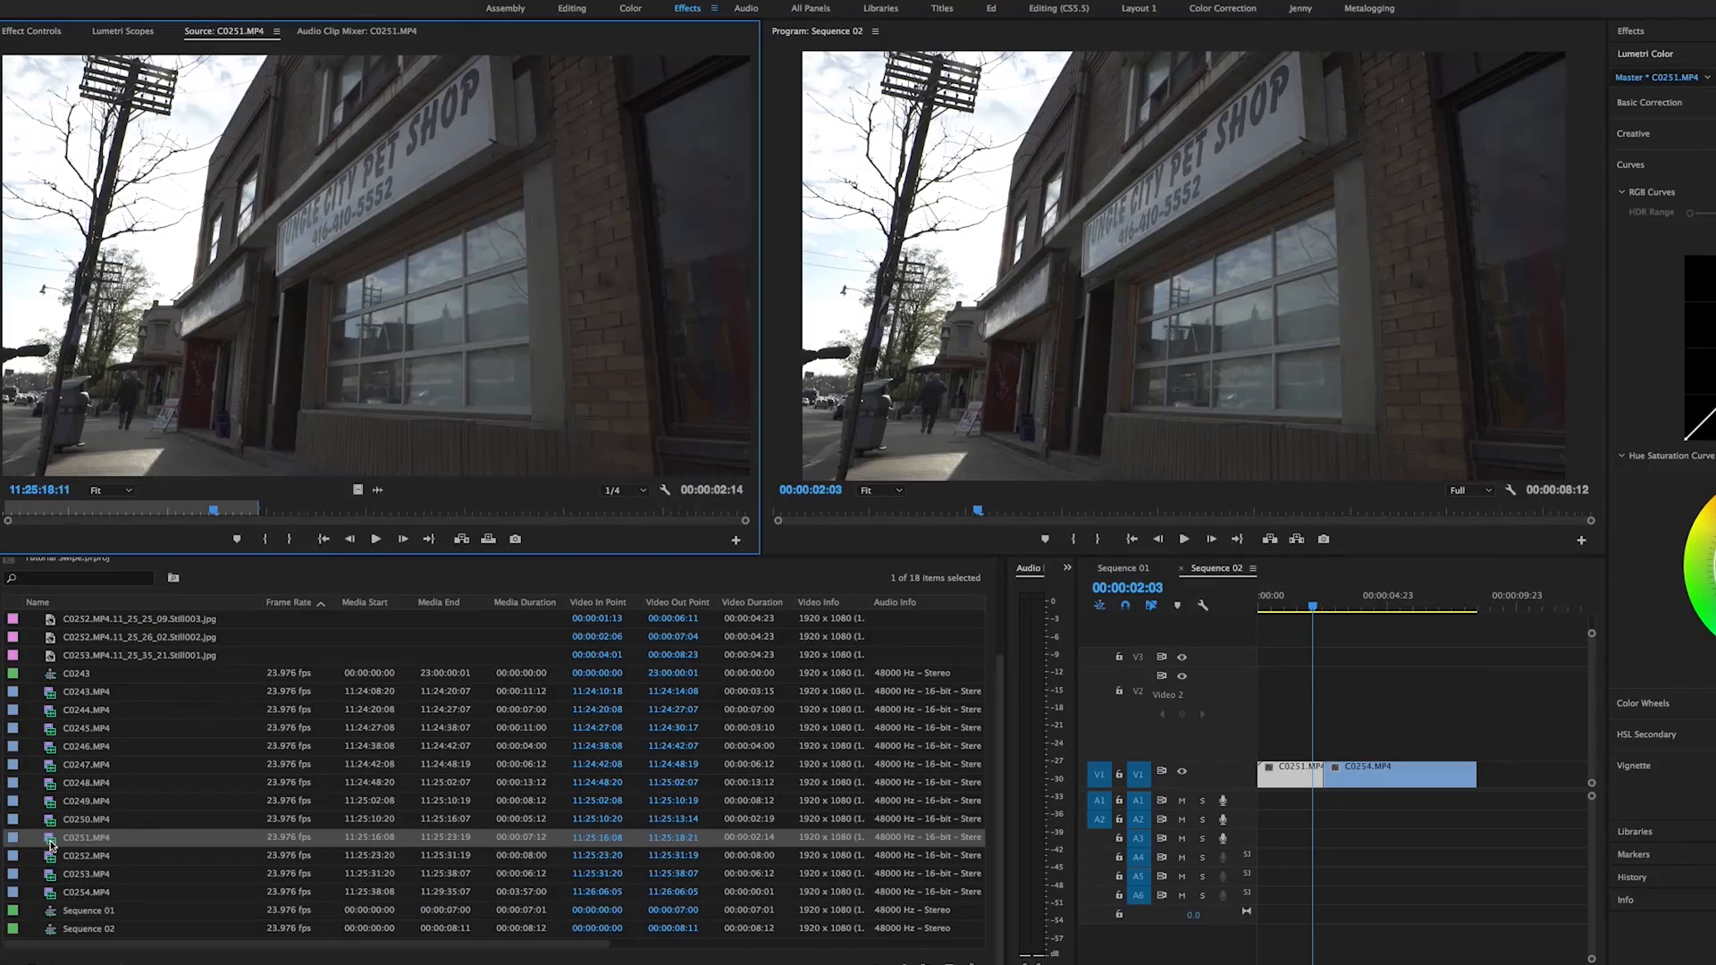
pyautogui.doubleClick(51, 858)
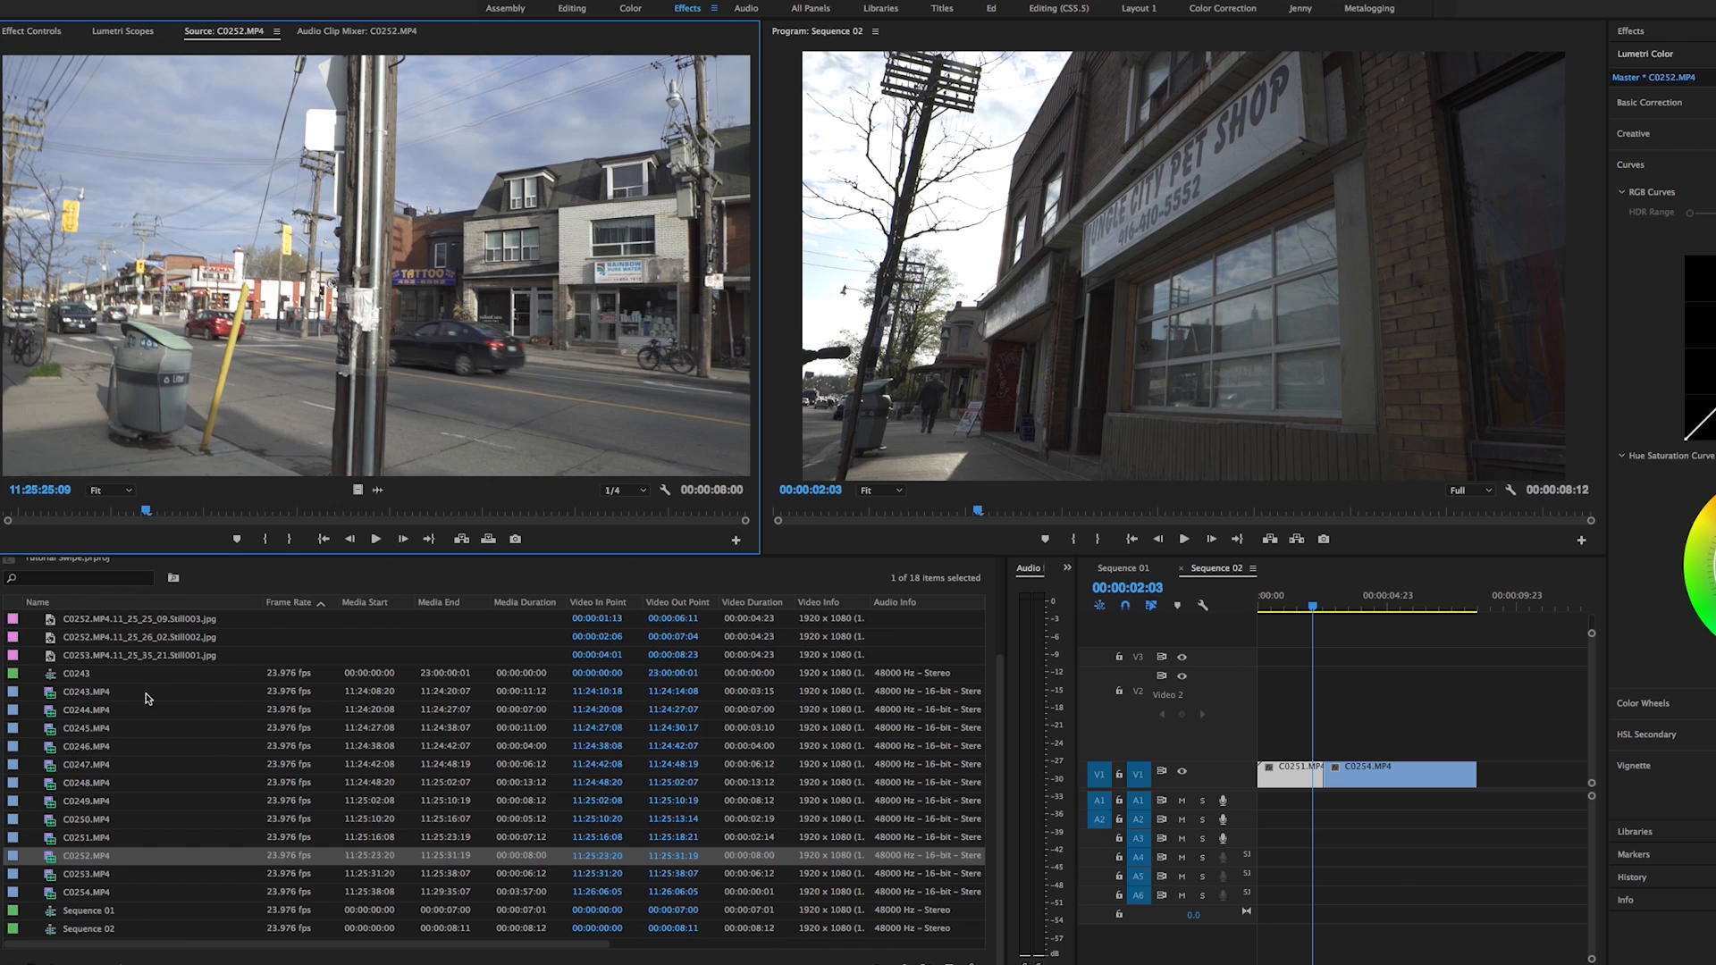
pyautogui.doubleClick(49, 875)
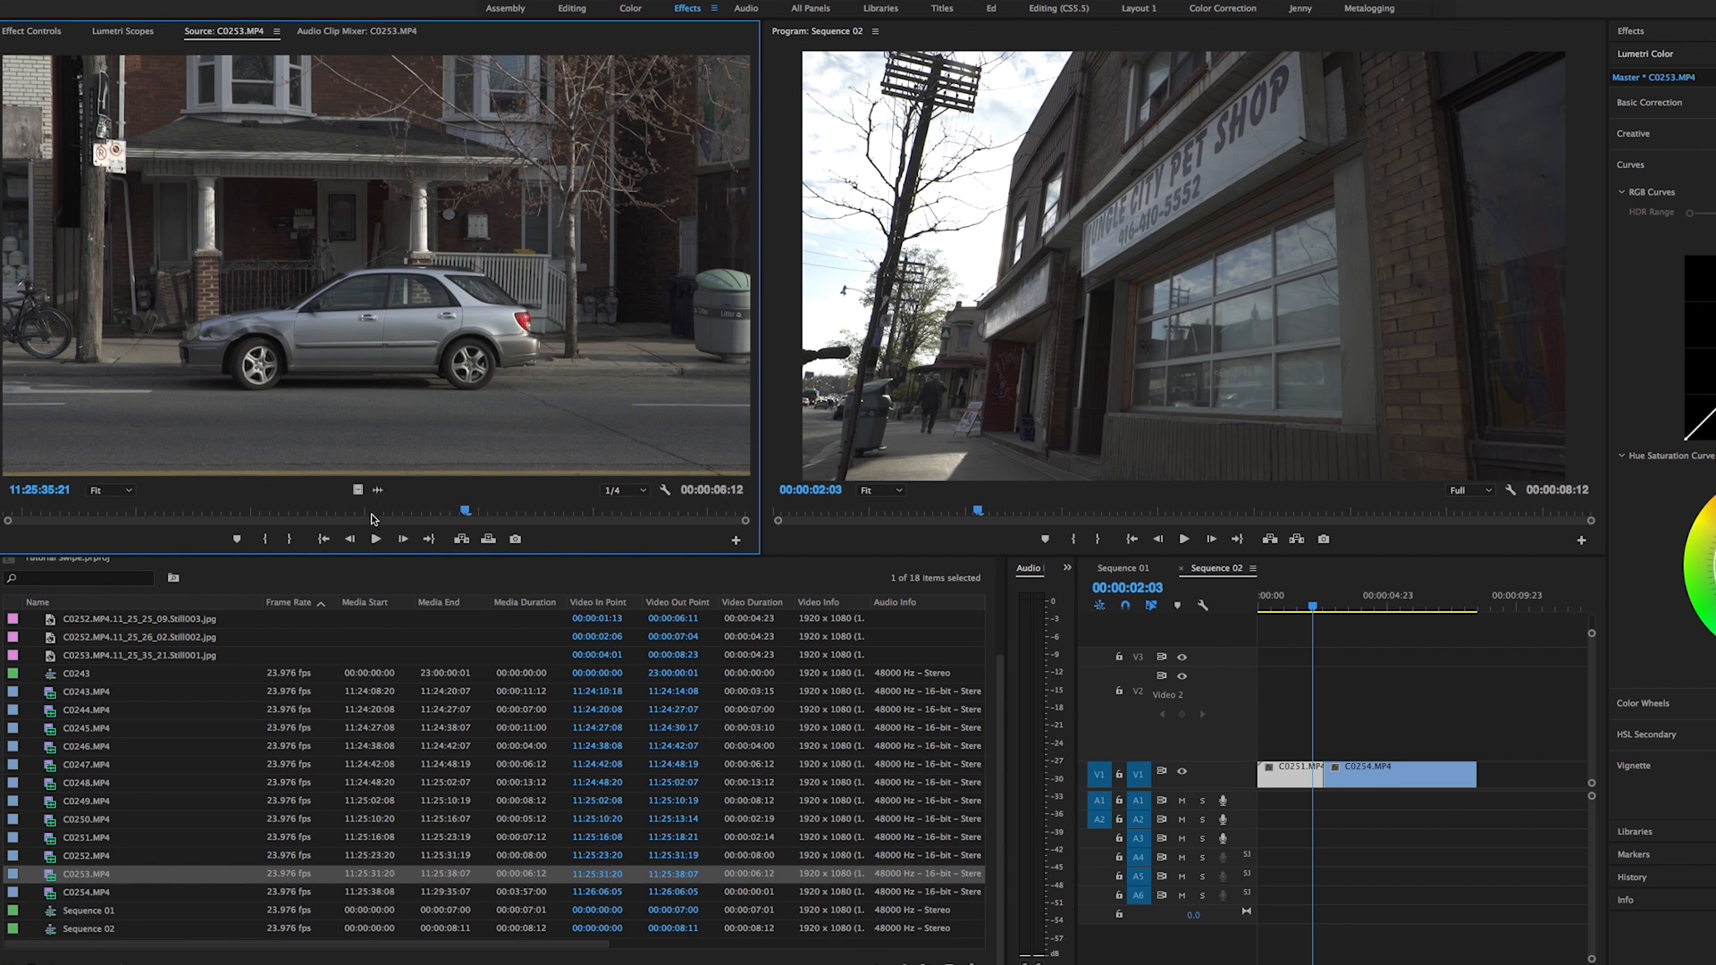
pyautogui.click(218, 520)
pyautogui.press('space')
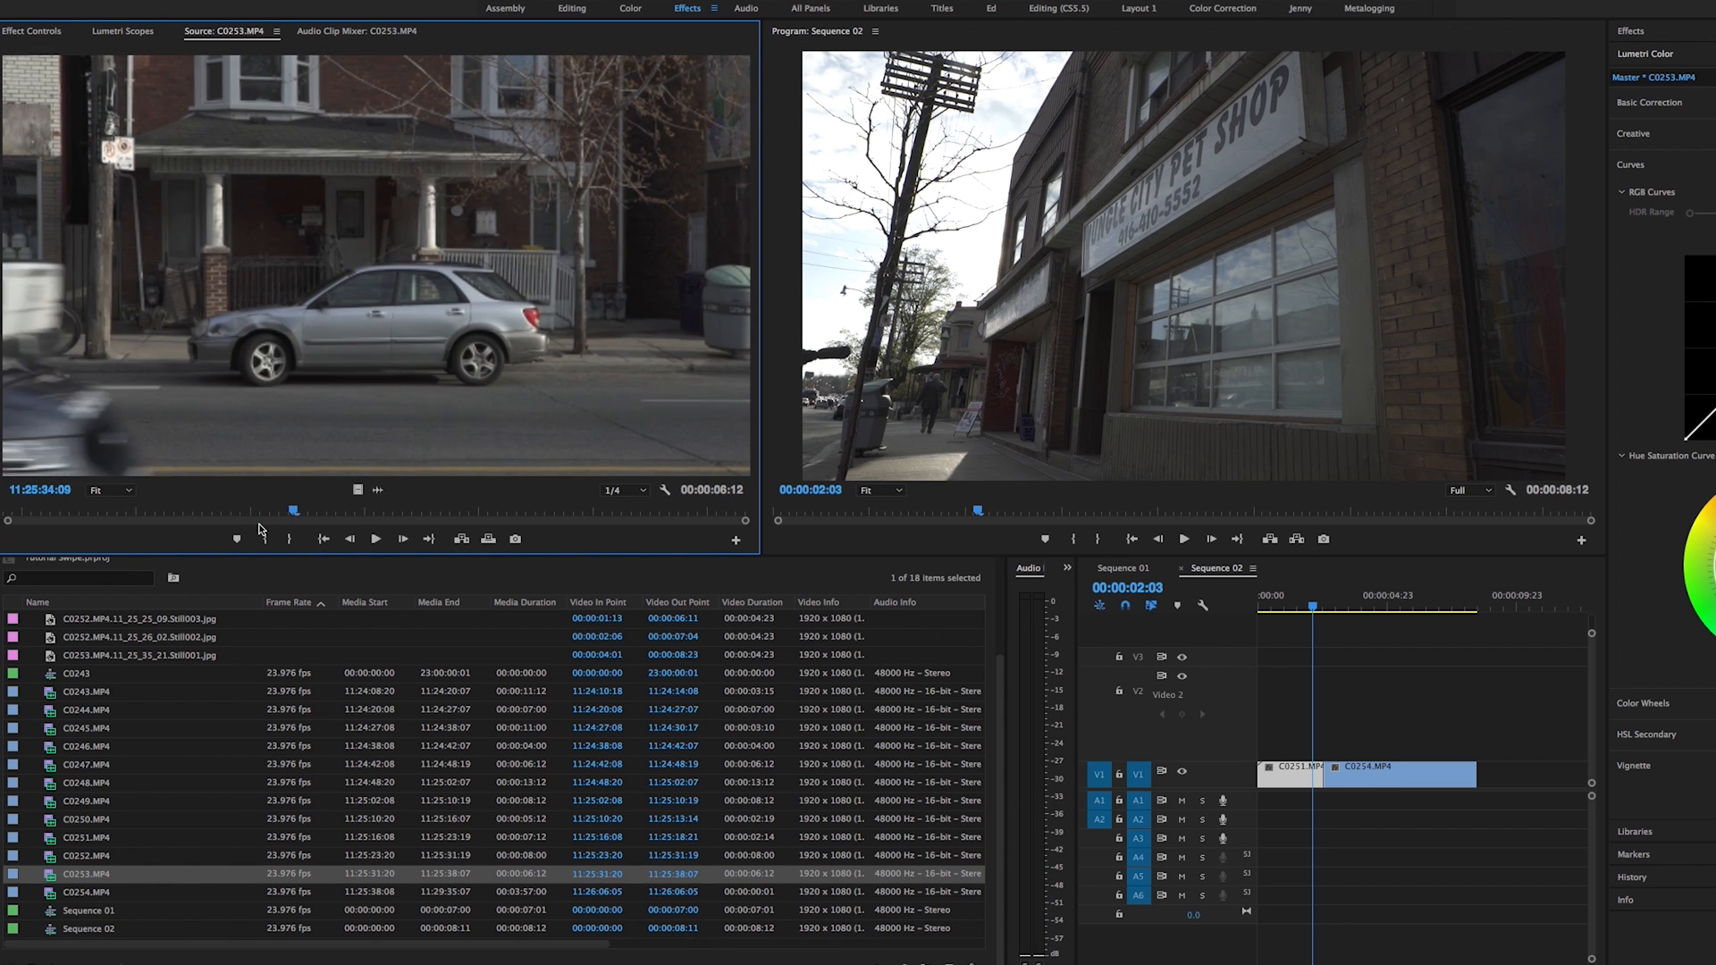
pyautogui.press('space')
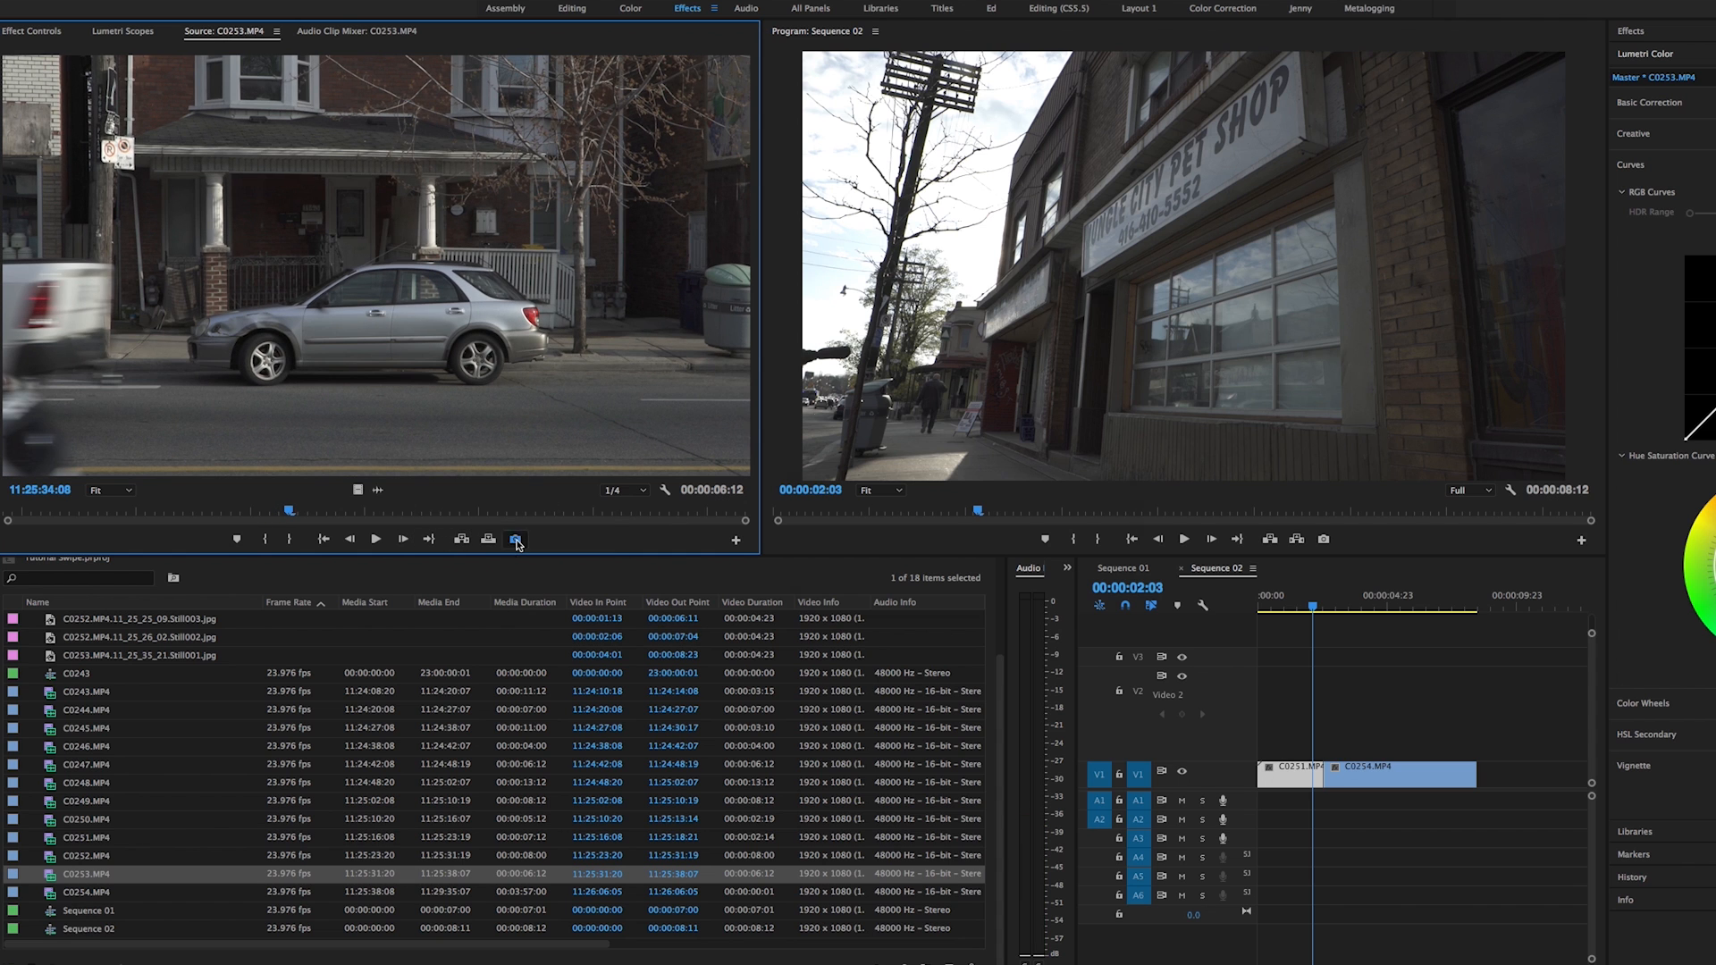
# - Export the cued frame as a JPEG imported into the project, and place the still on Video 2 across the cut
pyautogui.click(516, 540)
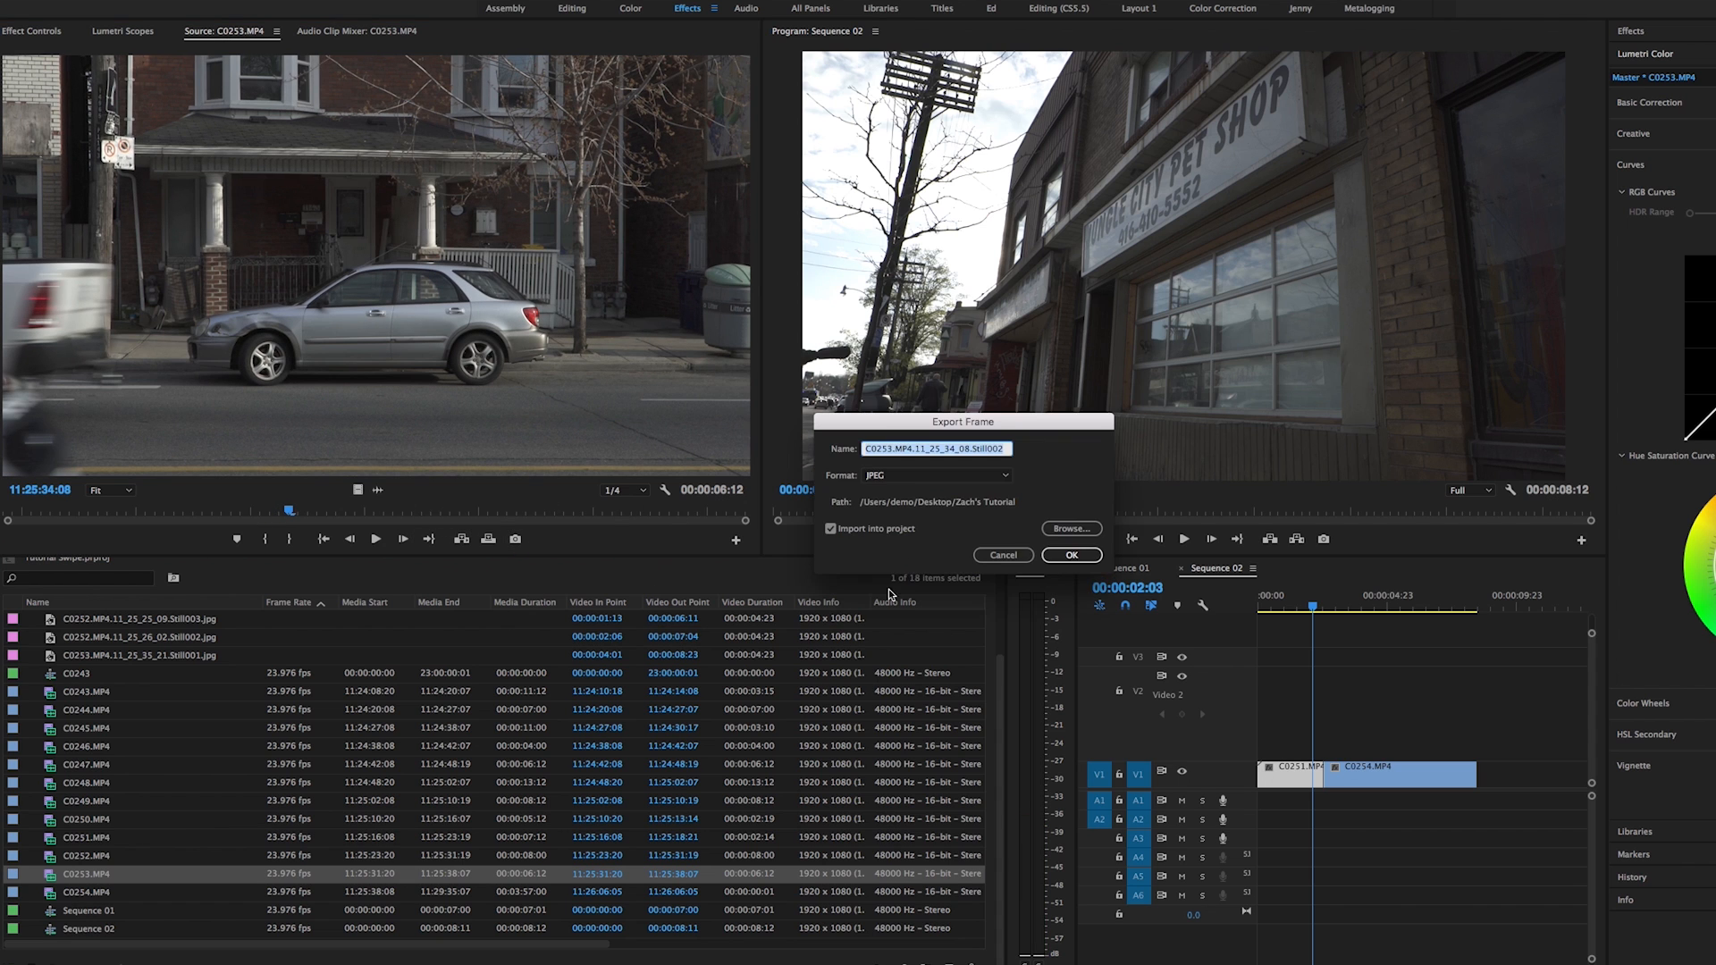
pyautogui.click(1072, 555)
pyautogui.moveTo(156, 656); pyautogui.dragTo(1316, 605)
pyautogui.click(1340, 733)
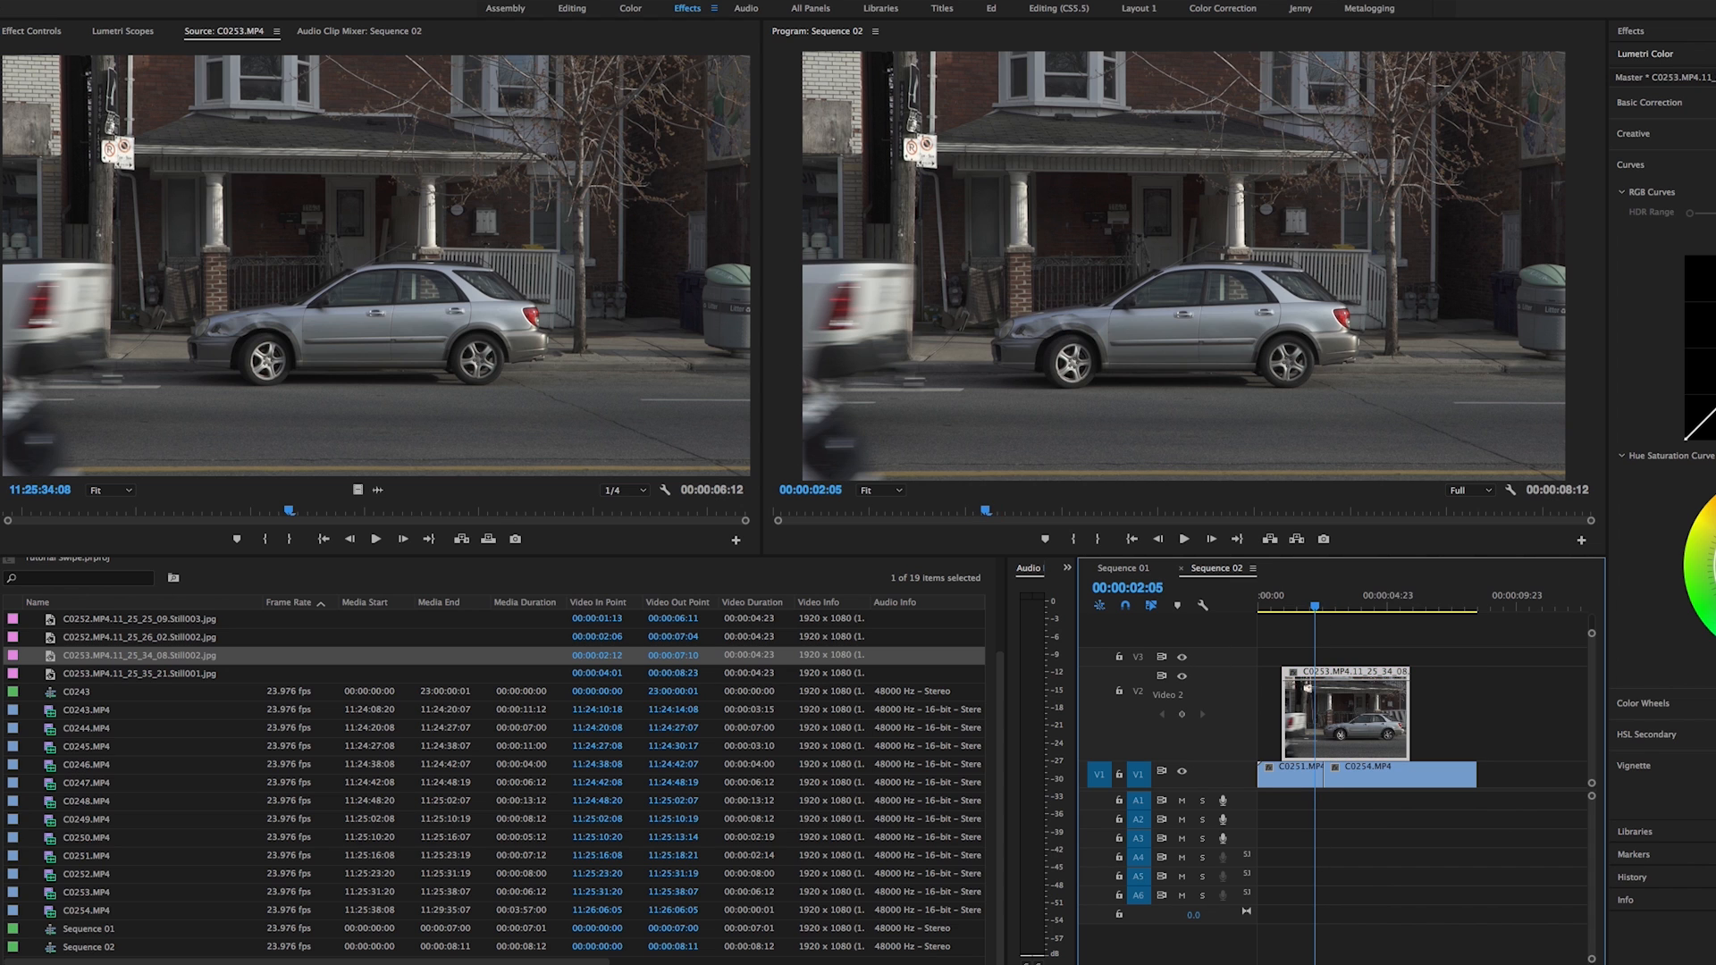
# - Trace a freehand opacity mask around the parked car in the still and set the mask feather to 23
pyautogui.click(31, 32)
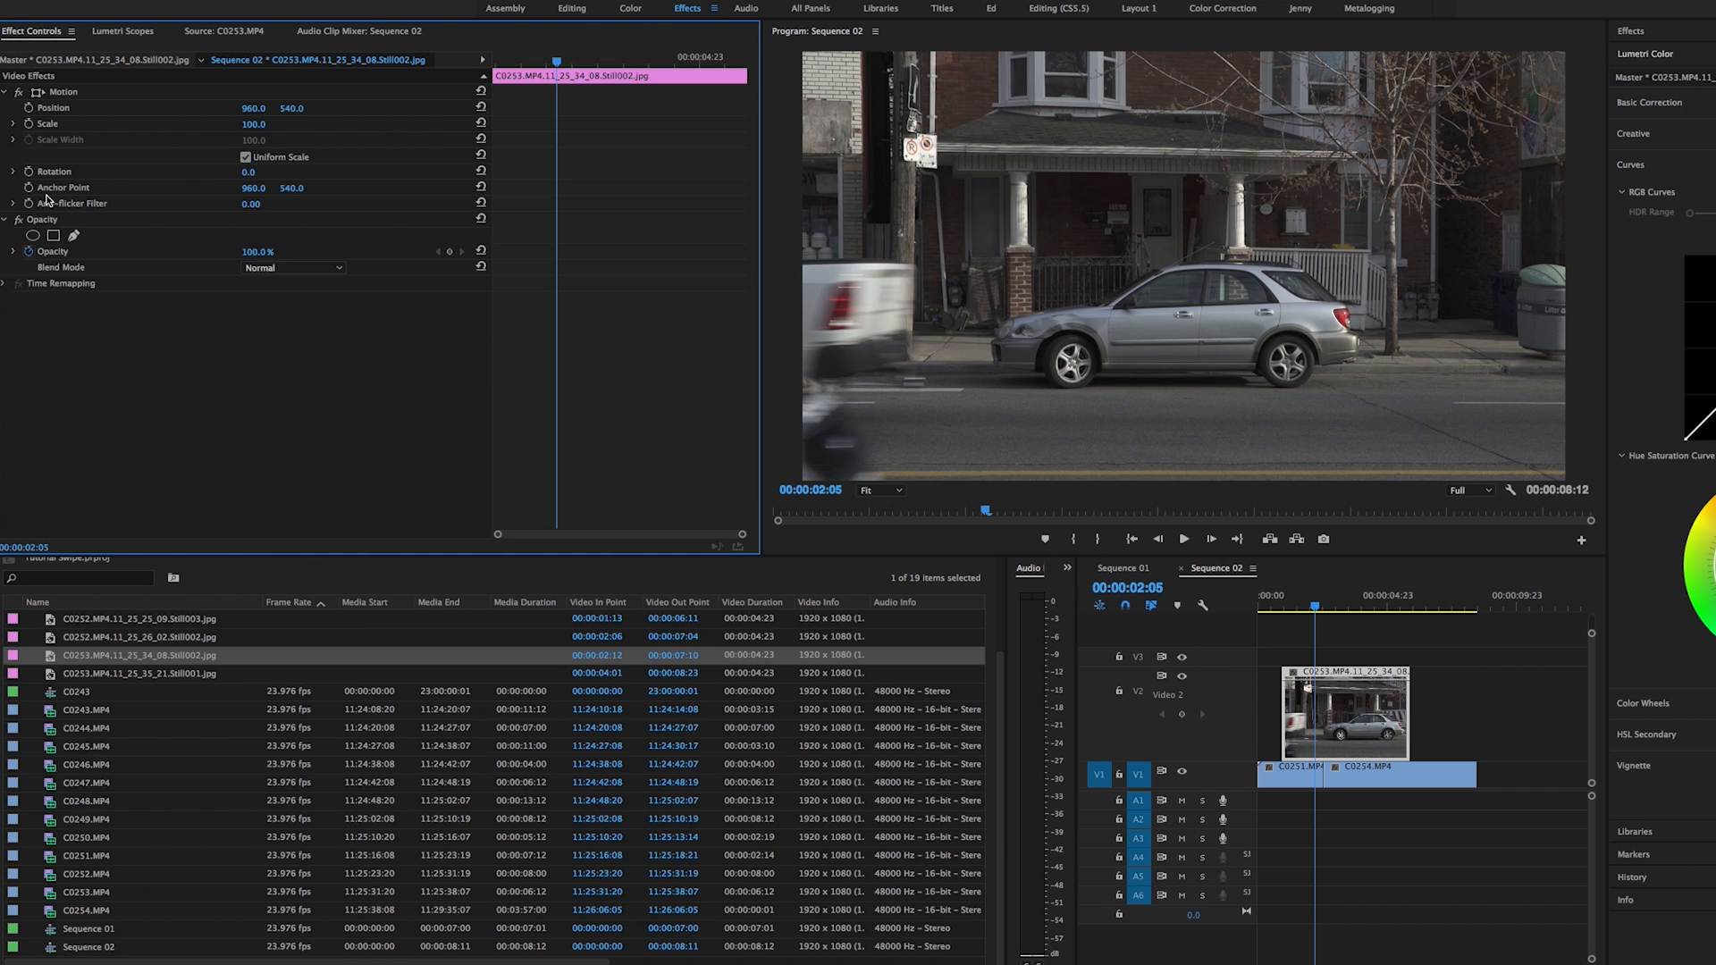
pyautogui.click(42, 221)
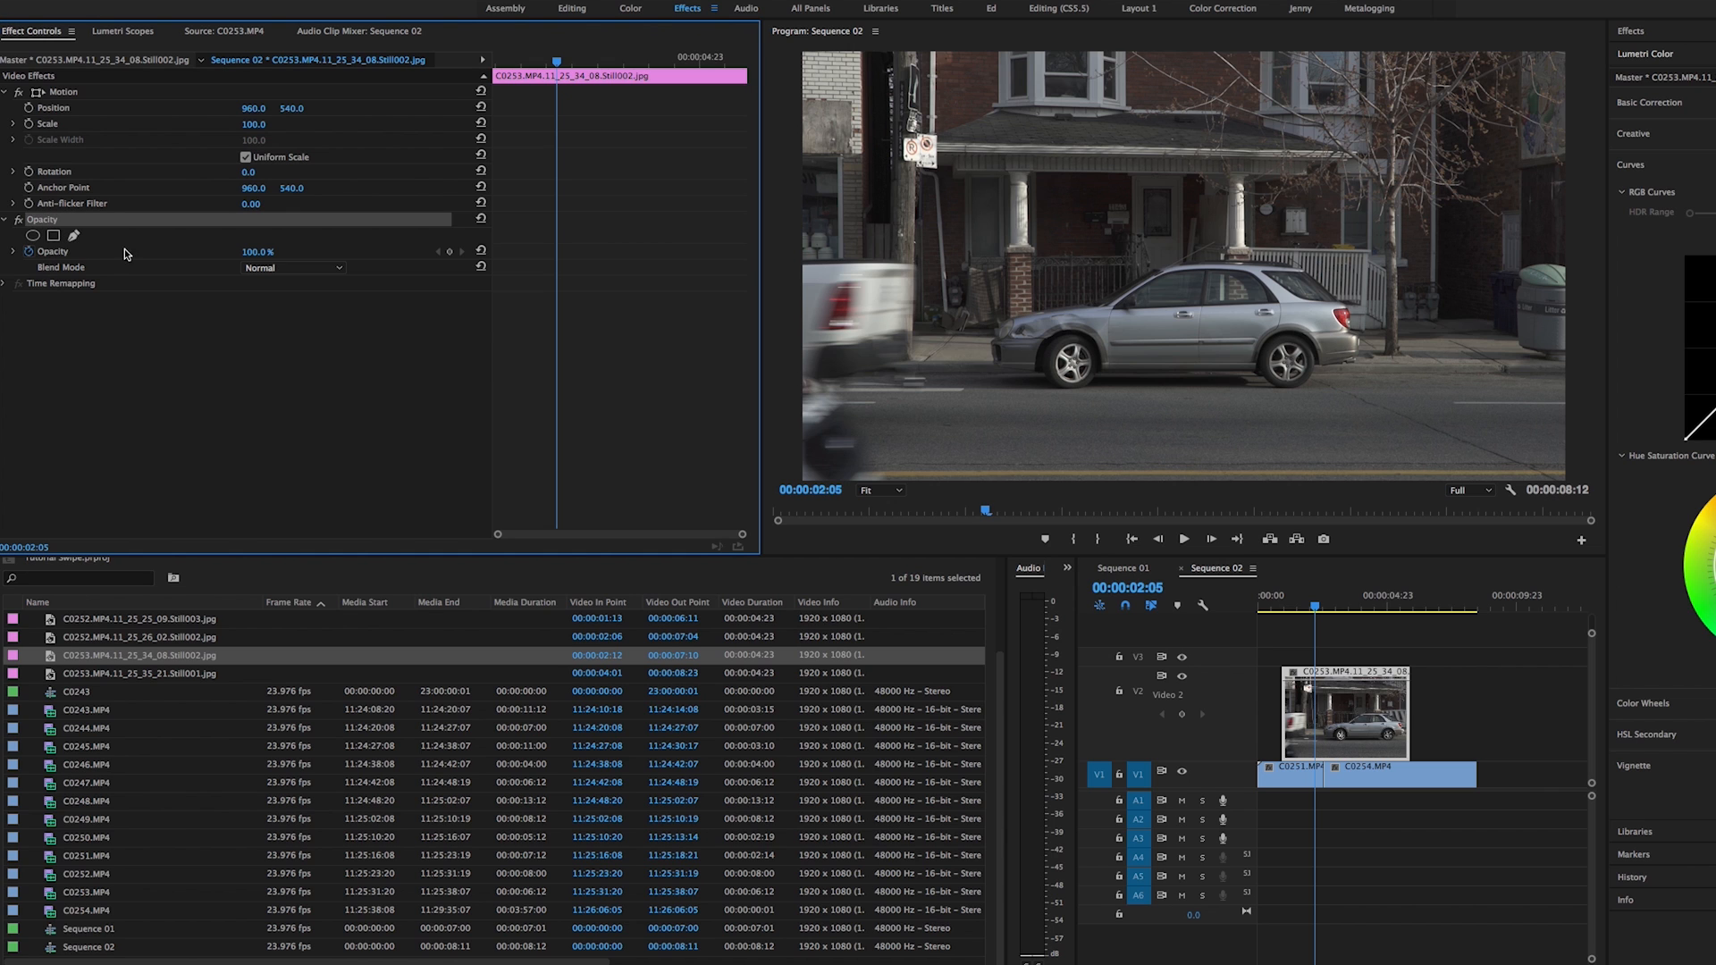
pyautogui.click(74, 237)
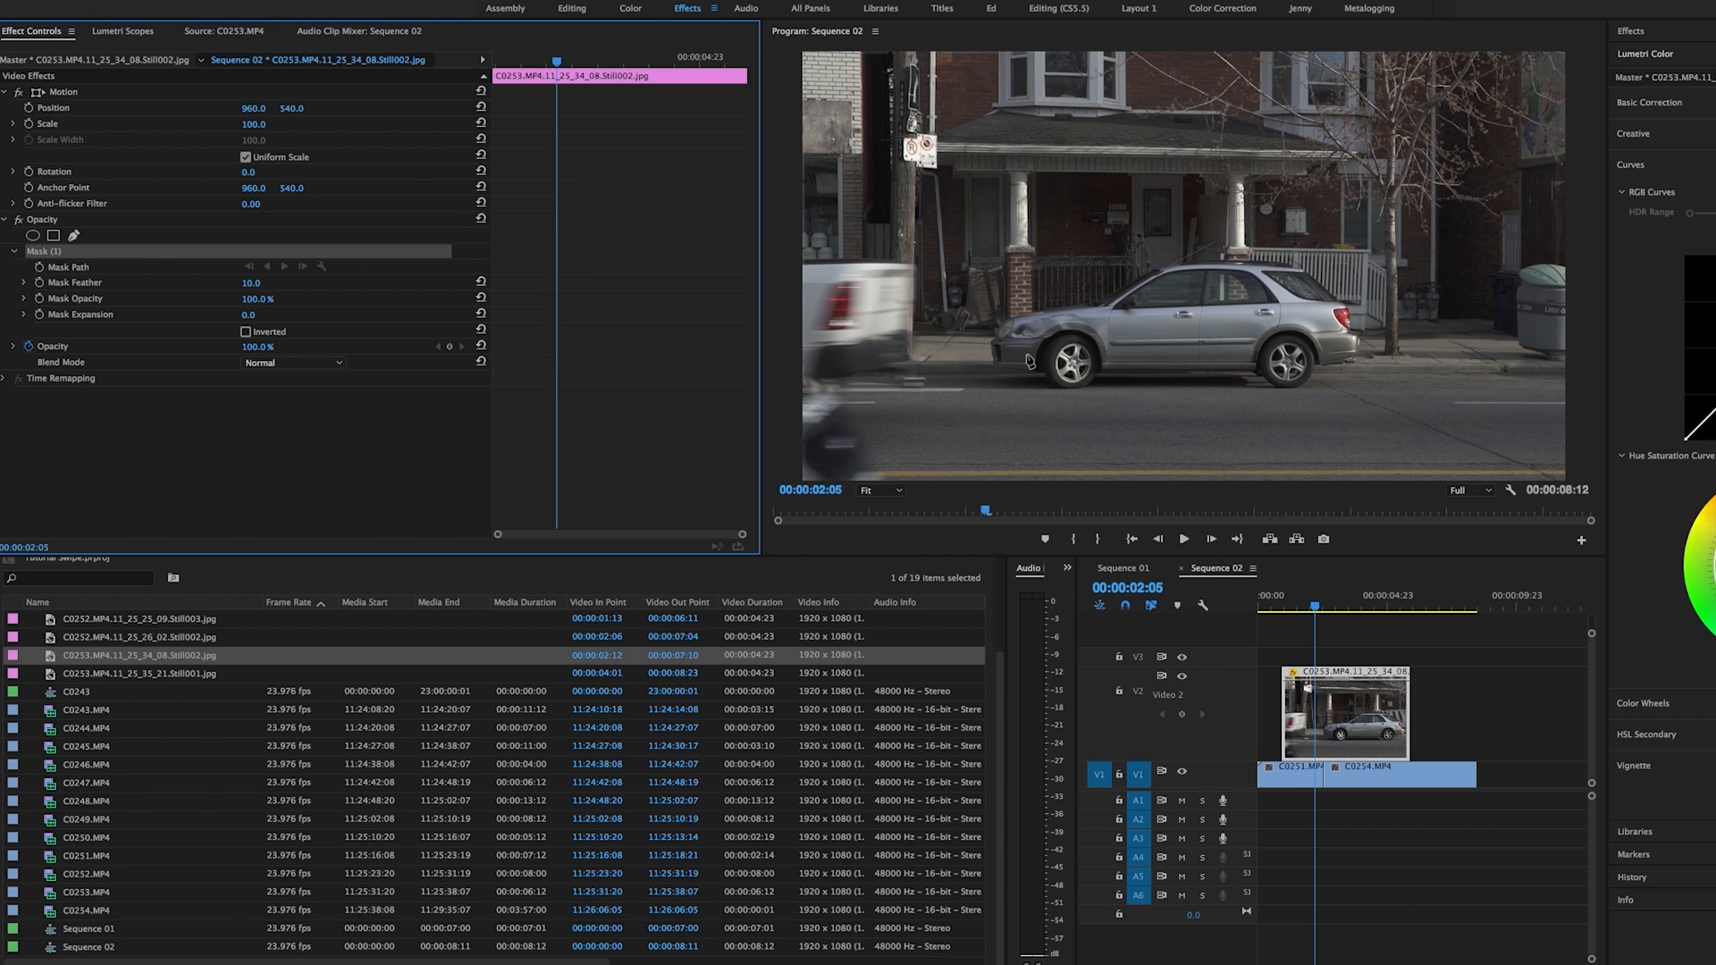
pyautogui.click(992, 370)
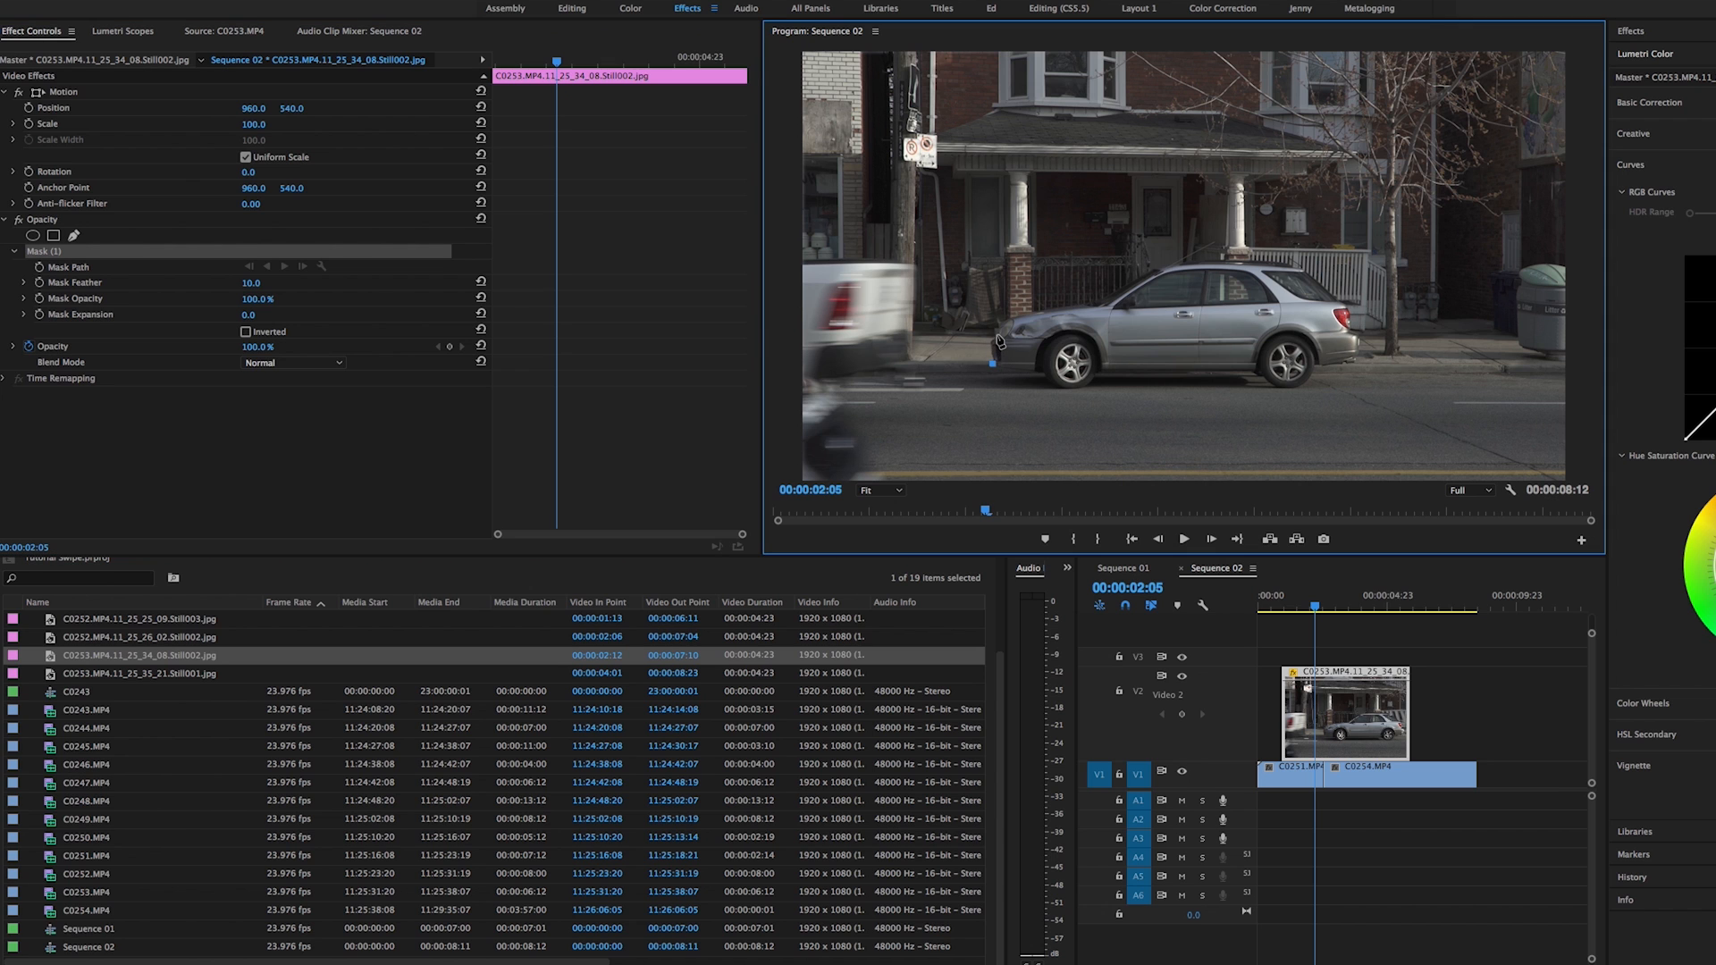
pyautogui.click(1086, 306)
pyautogui.click(1167, 265)
pyautogui.click(1296, 264)
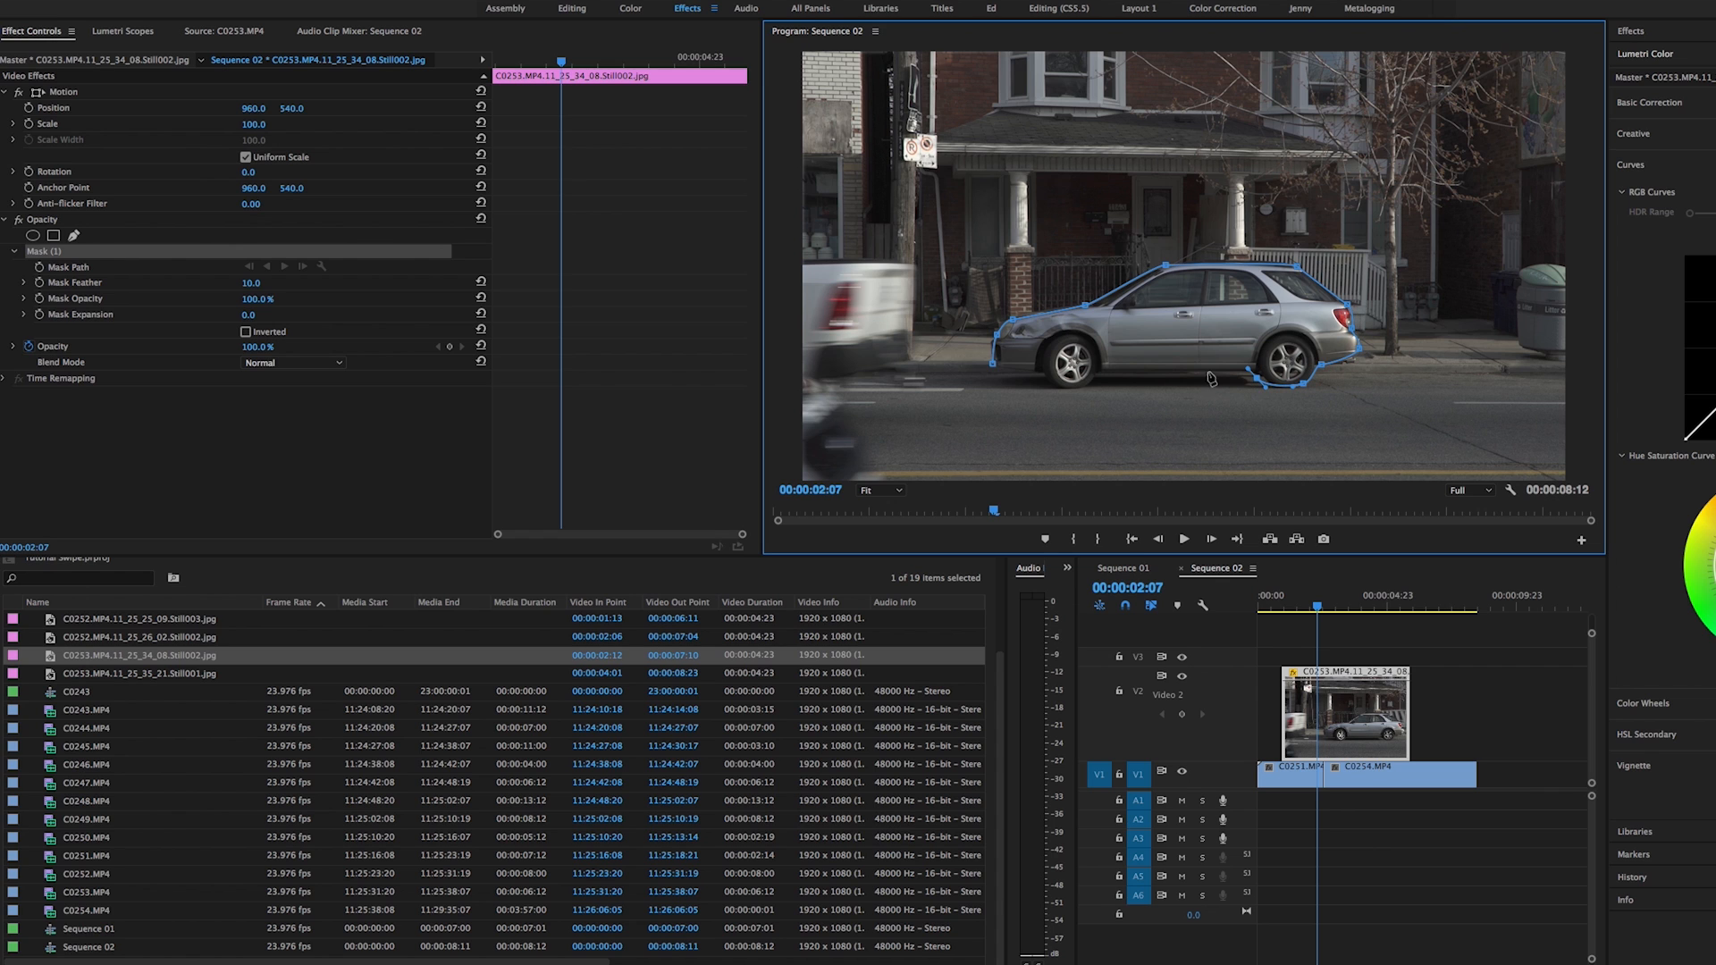
pyautogui.click(1099, 372)
pyautogui.moveTo(1061, 387); pyautogui.dragTo(1001, 366)
pyautogui.click(995, 371)
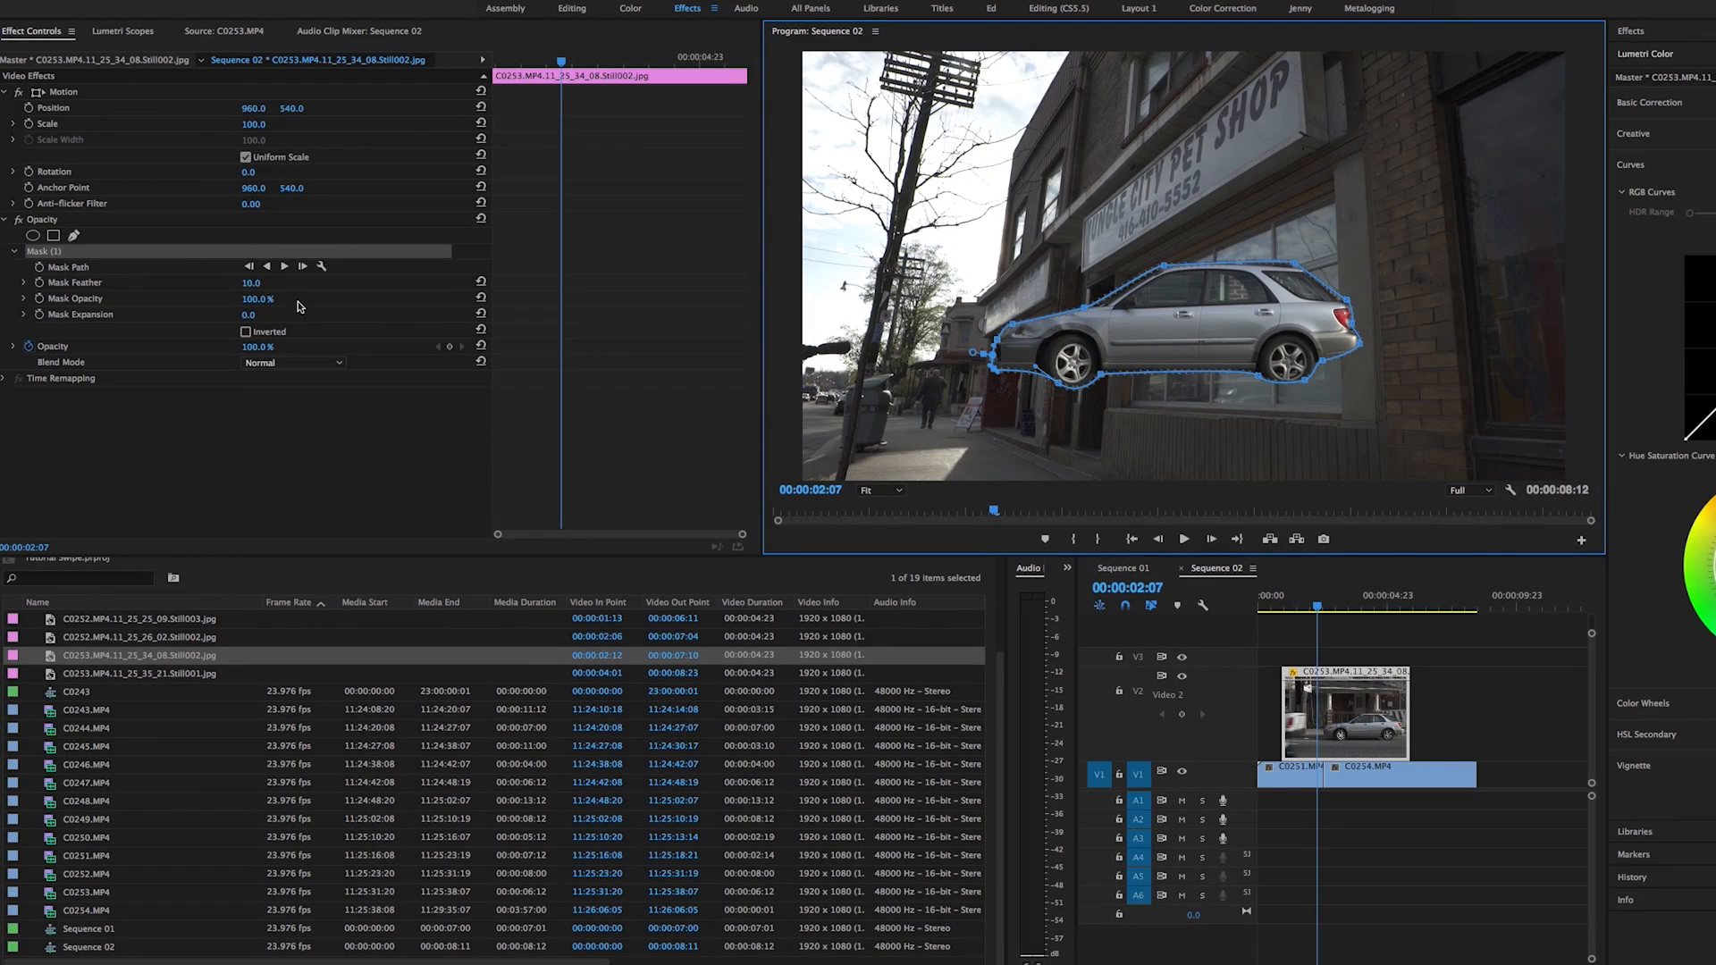
pyautogui.moveTo(249, 285); pyautogui.dragTo(256, 285)
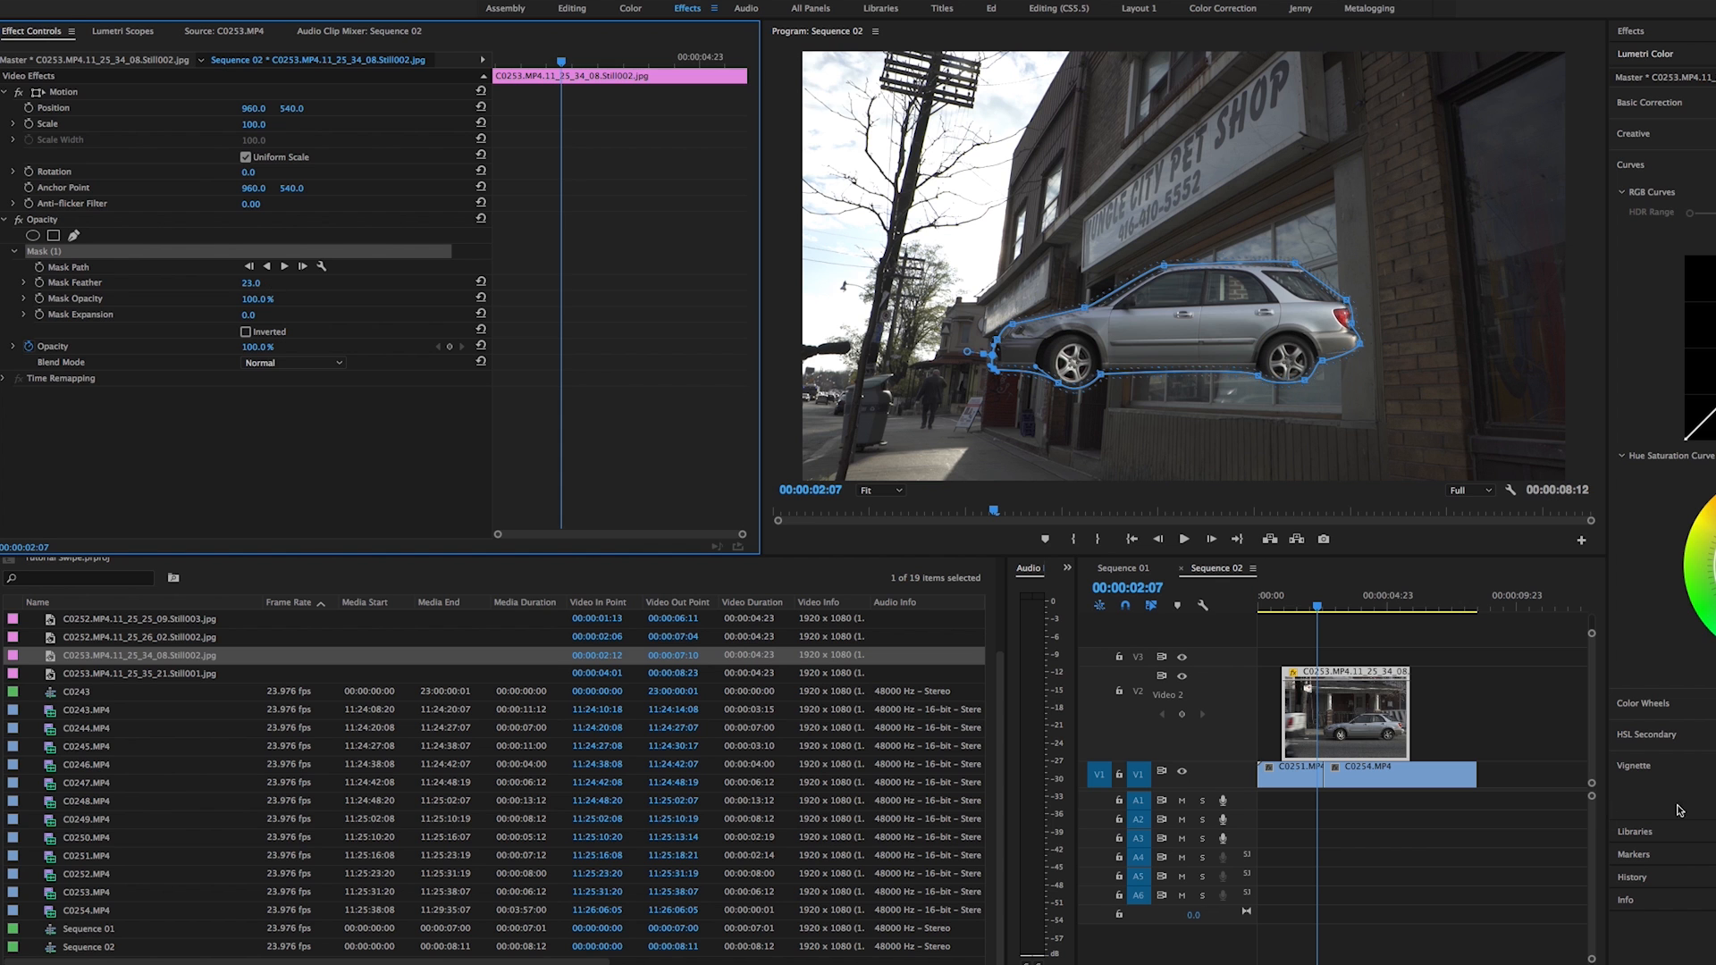
pyautogui.click(1432, 697)
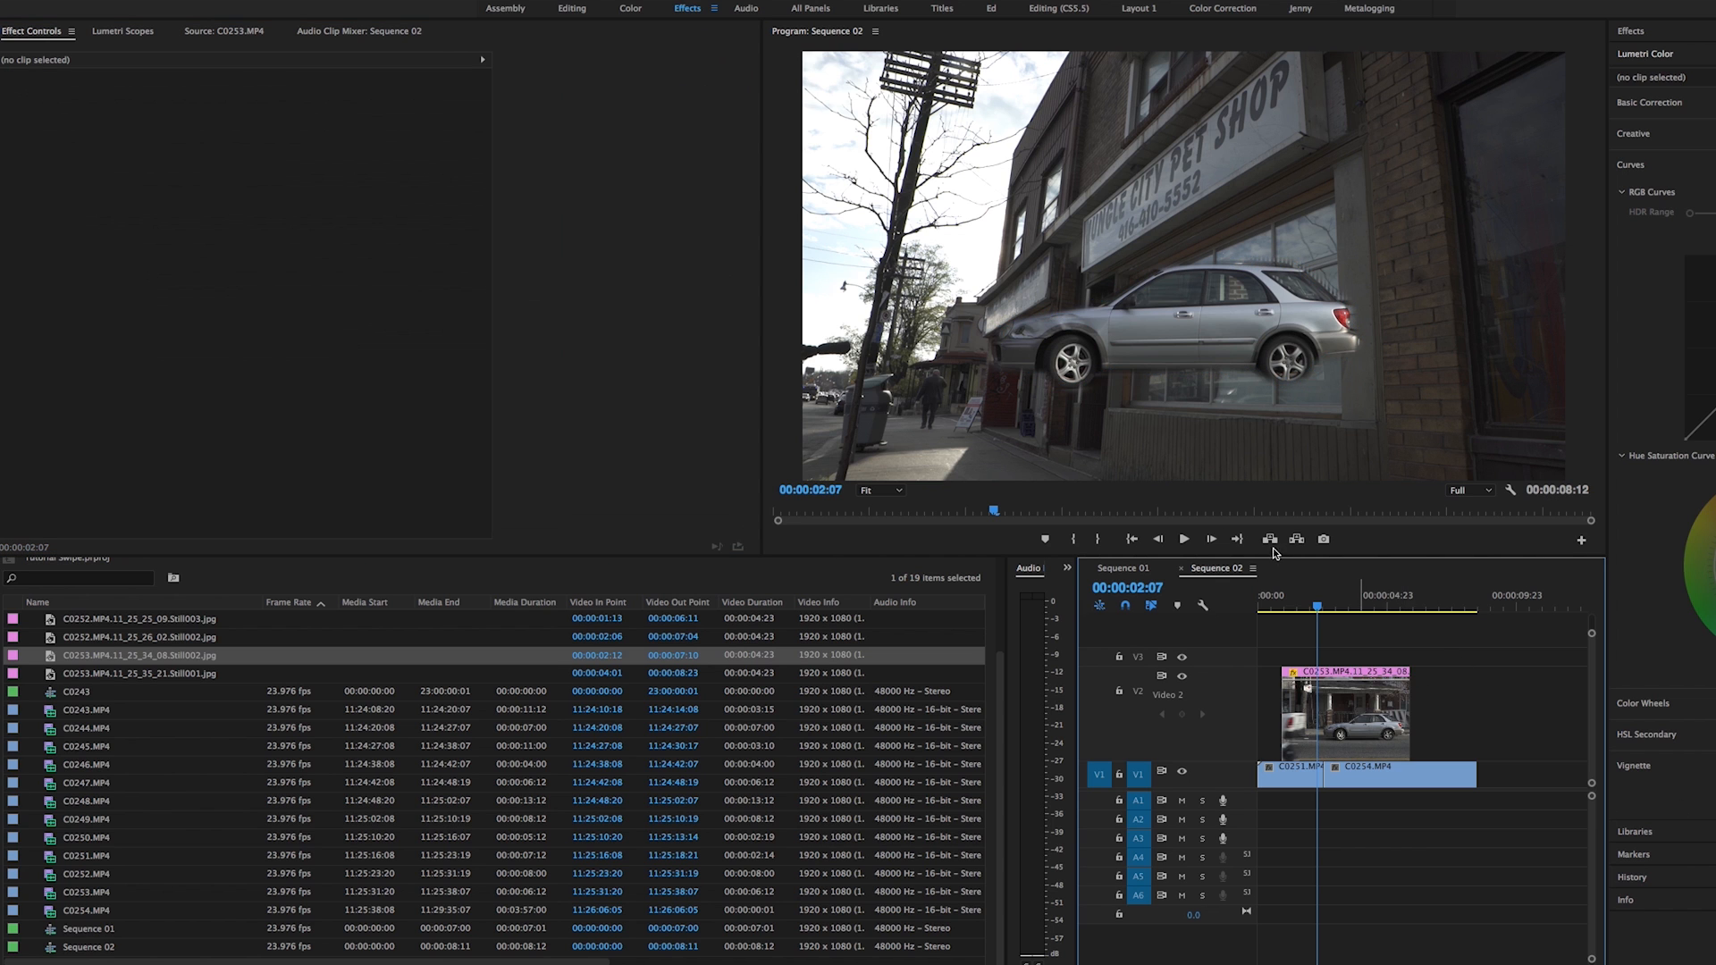
# - Scale the masked car still to 361 and set its position to 2089, 364
pyautogui.click(1367, 715)
pyautogui.moveTo(291, 108); pyautogui.dragTo(259, 108)
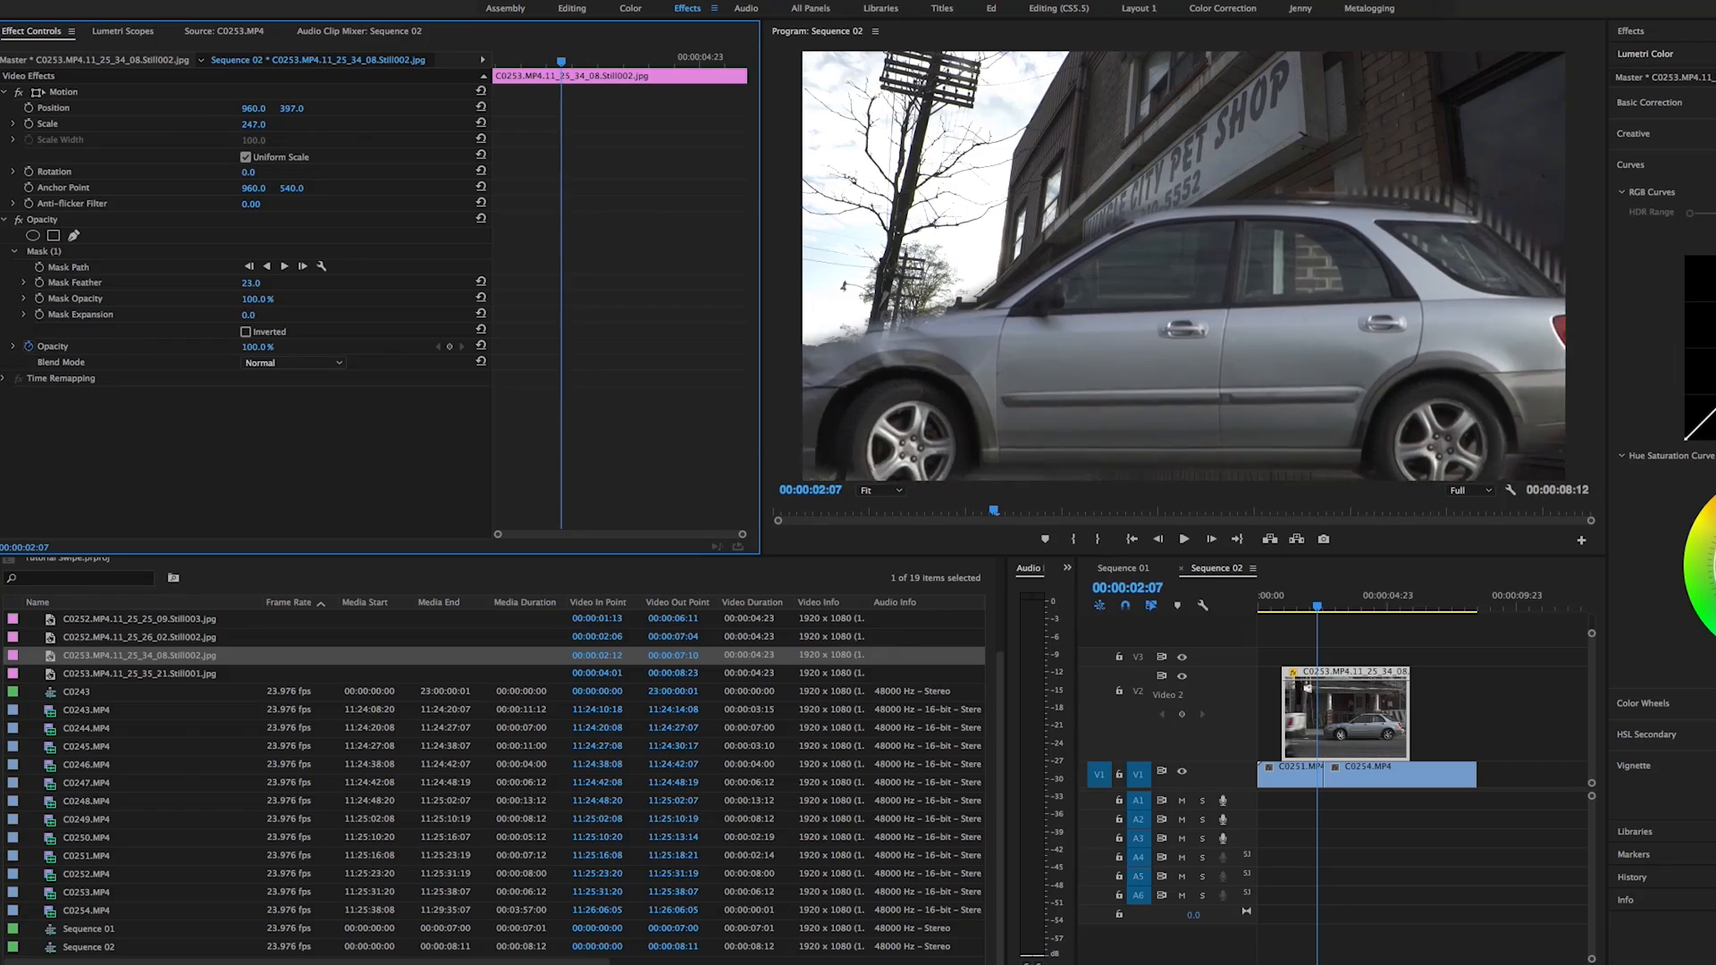
pyautogui.moveTo(253, 124); pyautogui.dragTo(355, 124)
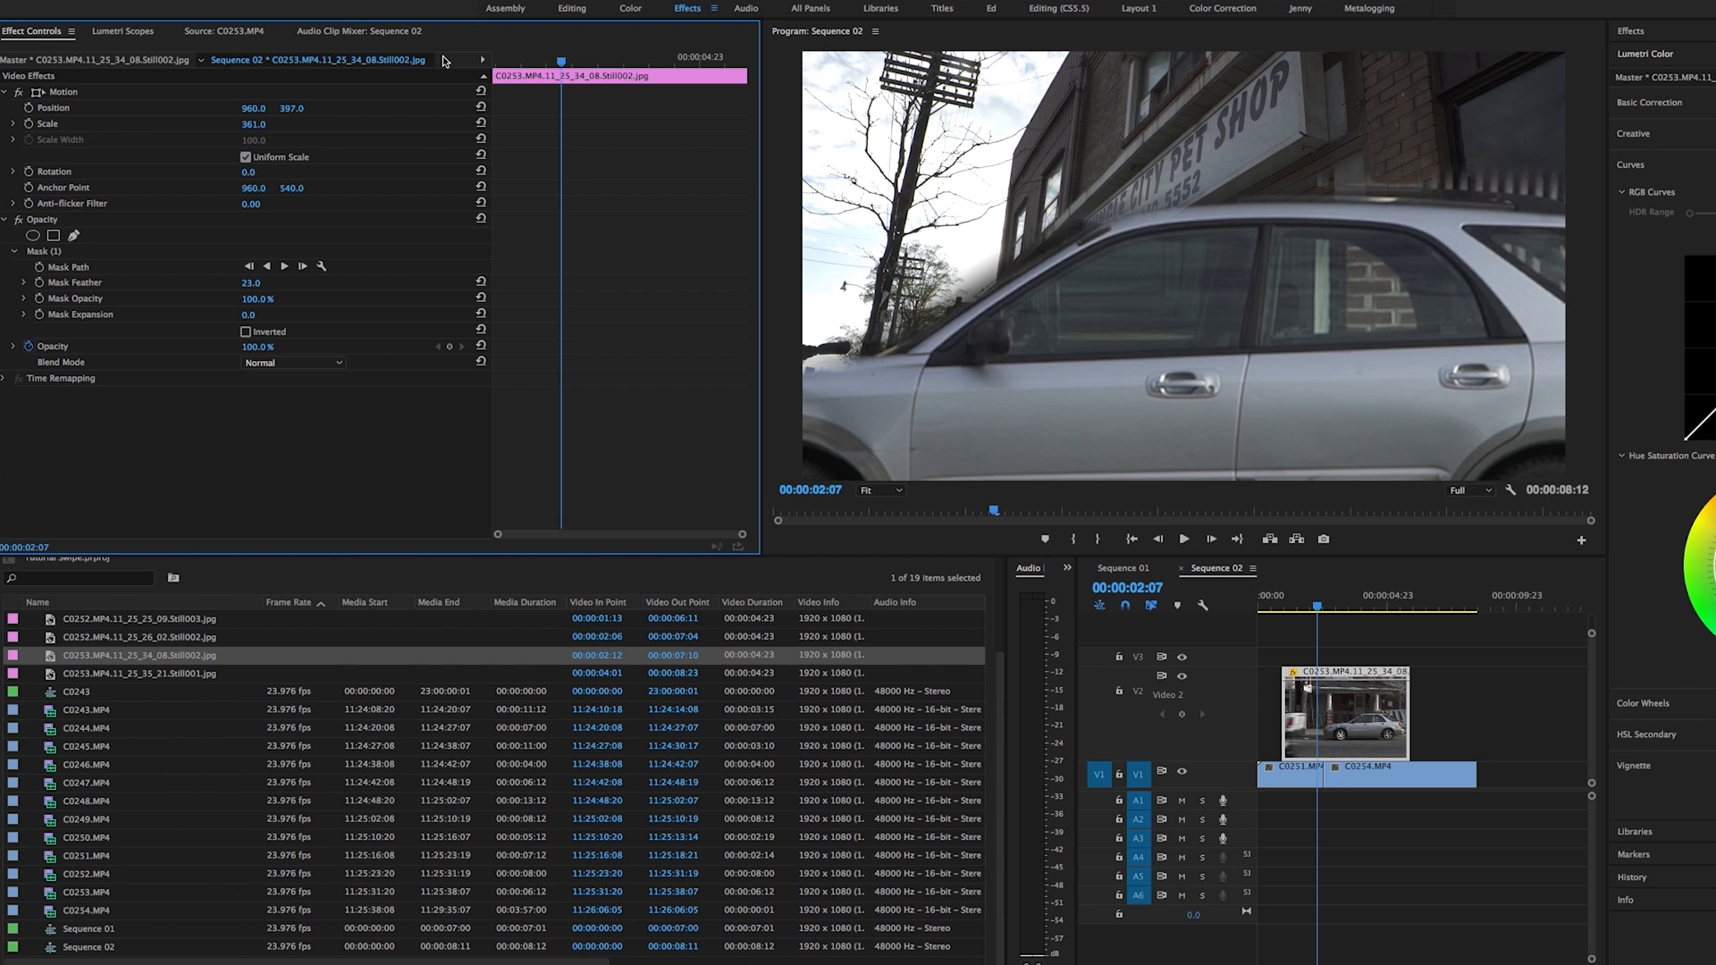
pyautogui.moveTo(288, 108); pyautogui.dragTo(1010, 109)
pyautogui.click(1530, 643)
# - Start Position keyframing at the still's first frame, 00:00:00:23, with the car out of frame at 3703, 364
pyautogui.moveTo(1319, 606); pyautogui.dragTo(1281, 619)
pyautogui.click(1326, 731)
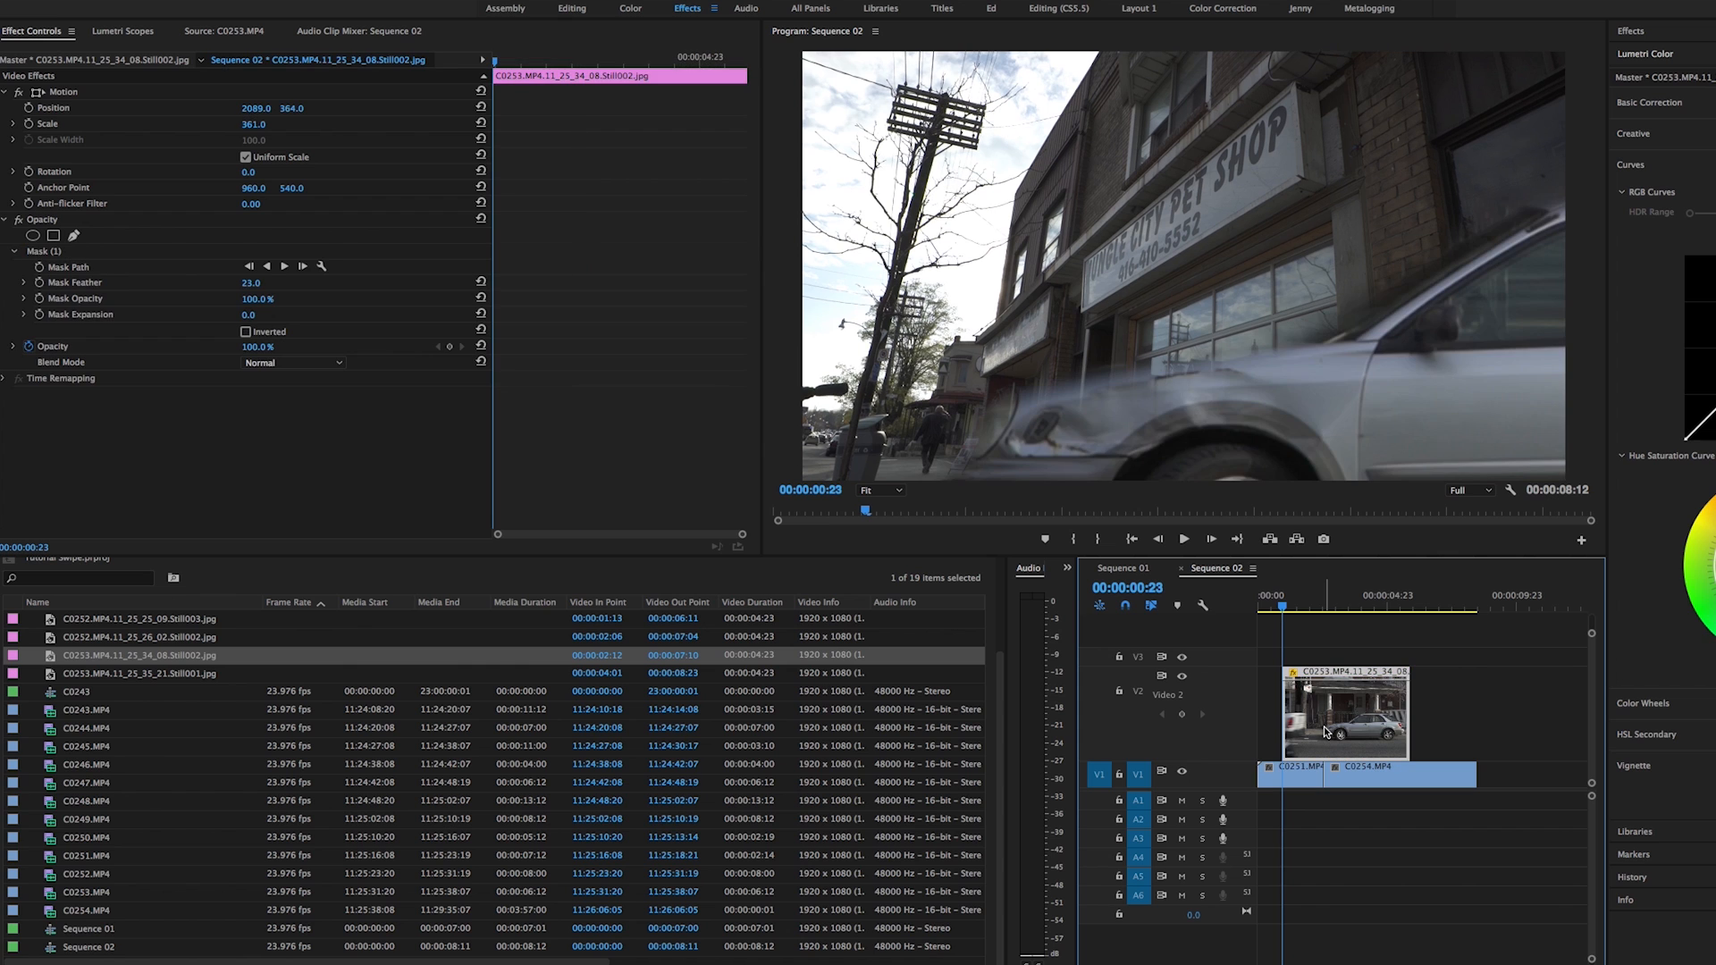
pyautogui.click(29, 107)
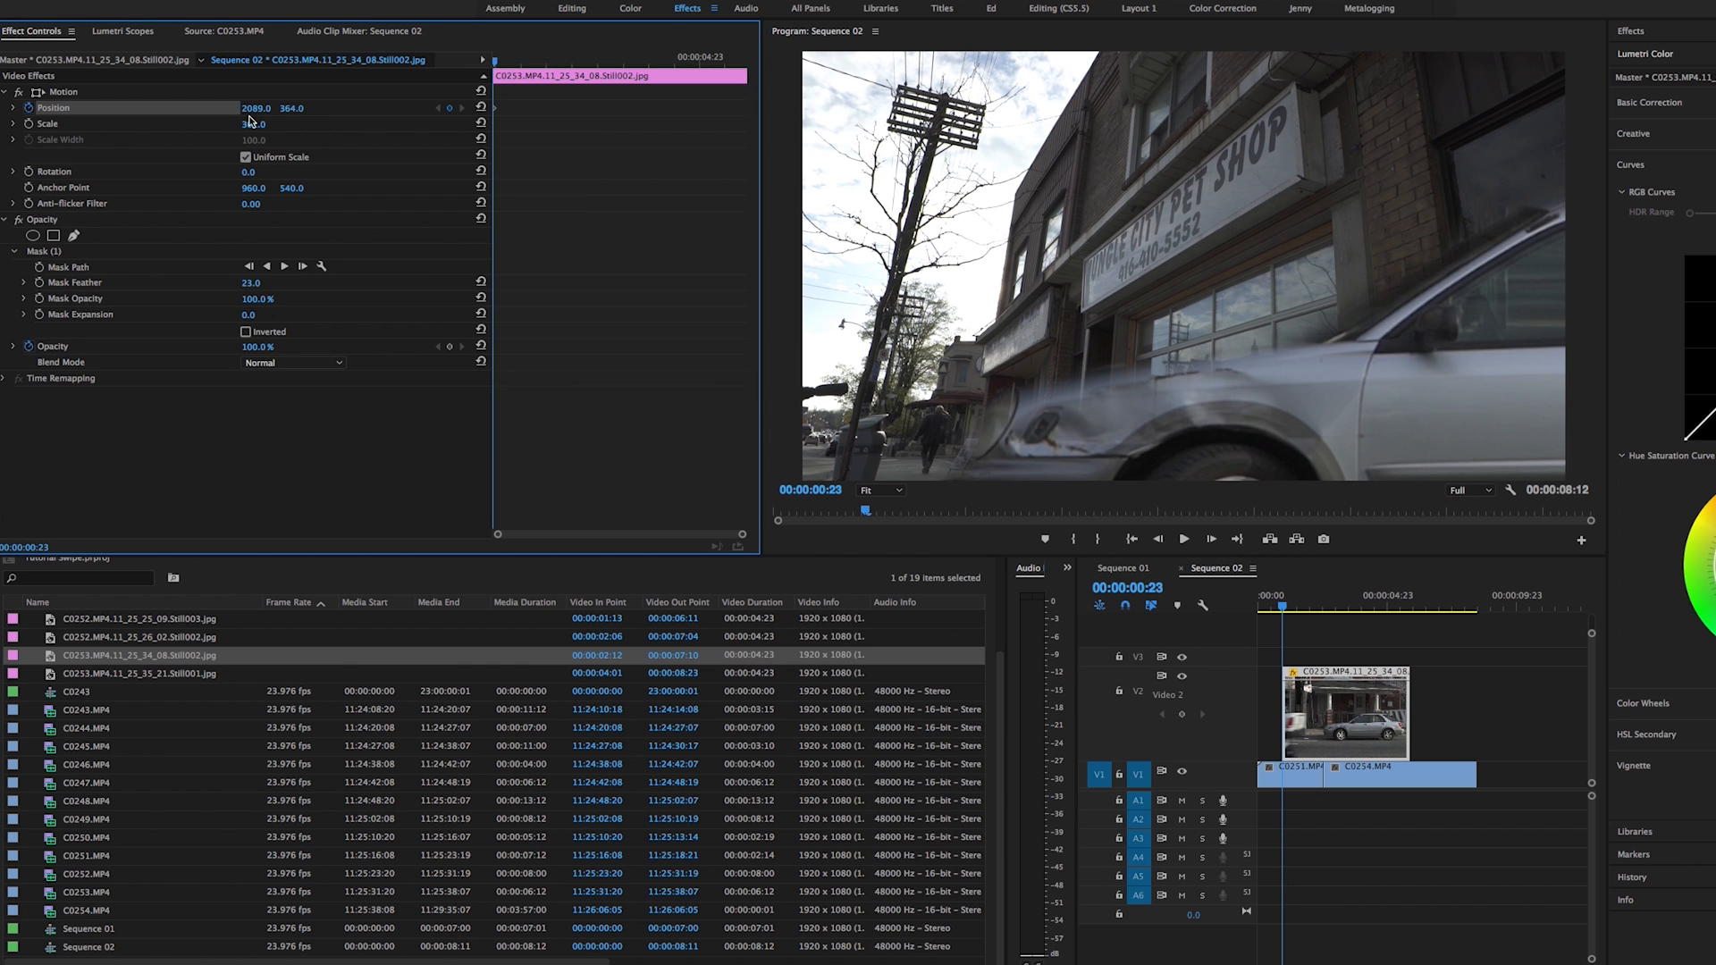
pyautogui.moveTo(258, 113); pyautogui.dragTo(407, 112)
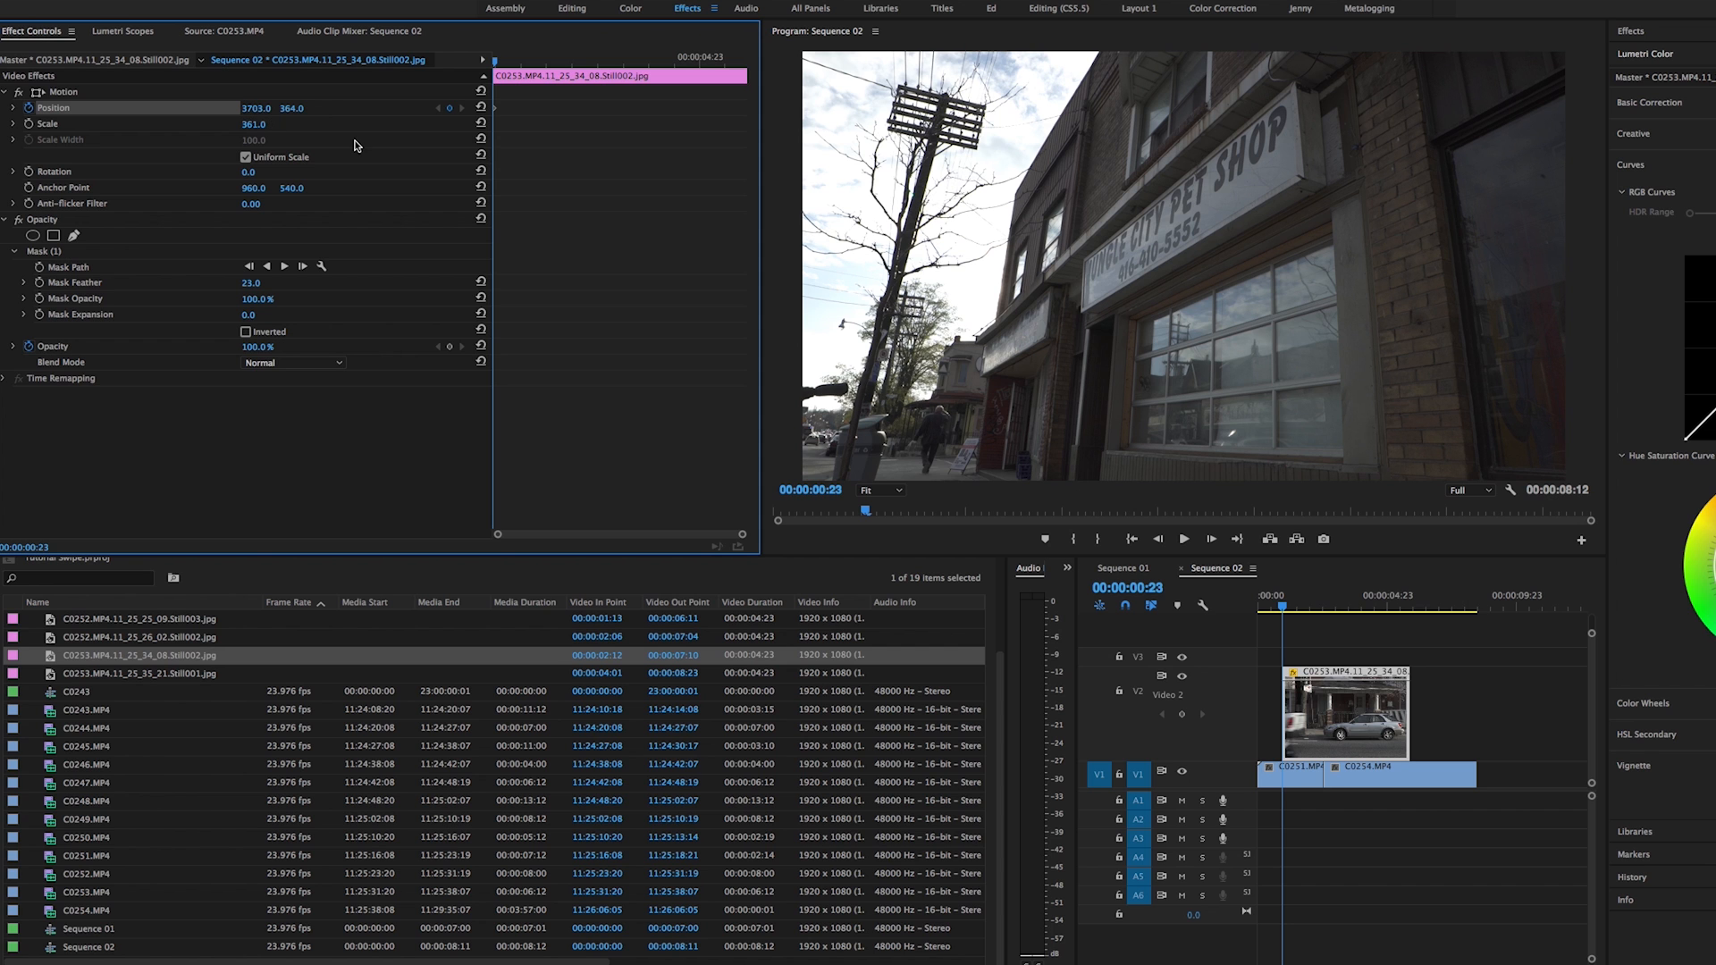
# - Add a Position keyframe at 00:00:01:09 that moves the car out the opposite side of the frame to -1655, 364
pyautogui.press('Right')
pyautogui.press('Right')
pyautogui.press('Right')
pyautogui.press('Right')
pyautogui.press('Right')
pyautogui.press('Right')
pyautogui.press('Right')
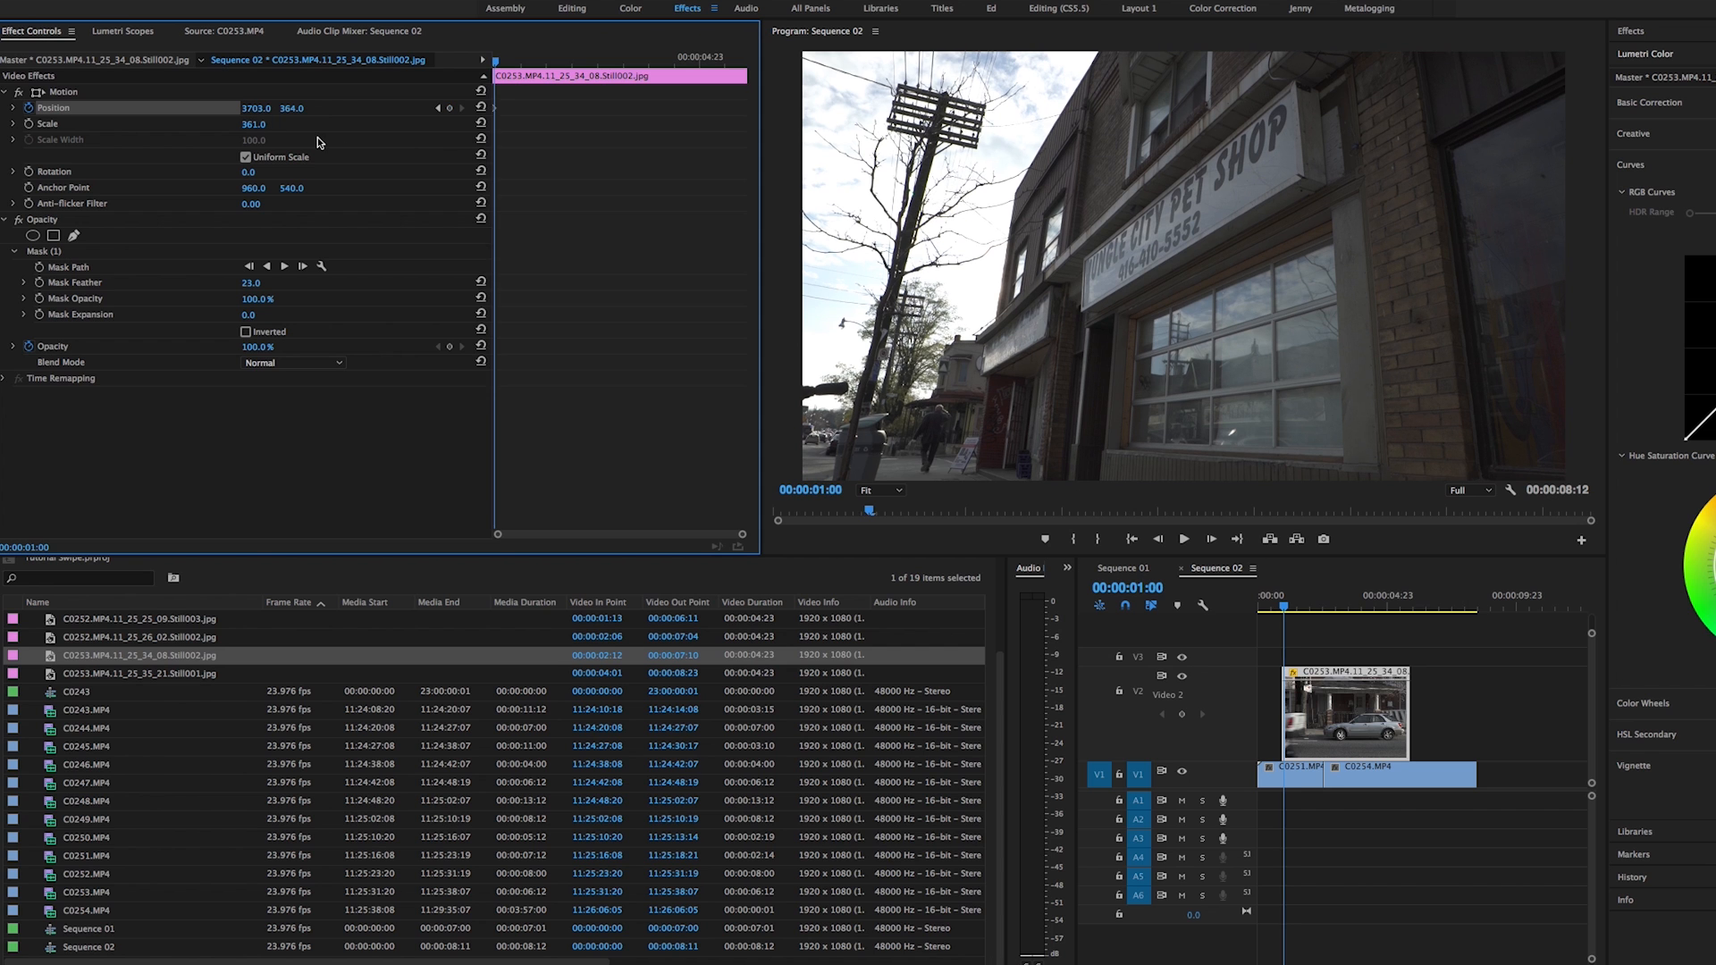
pyautogui.press('Right')
pyautogui.press('Right')
pyautogui.press('Right')
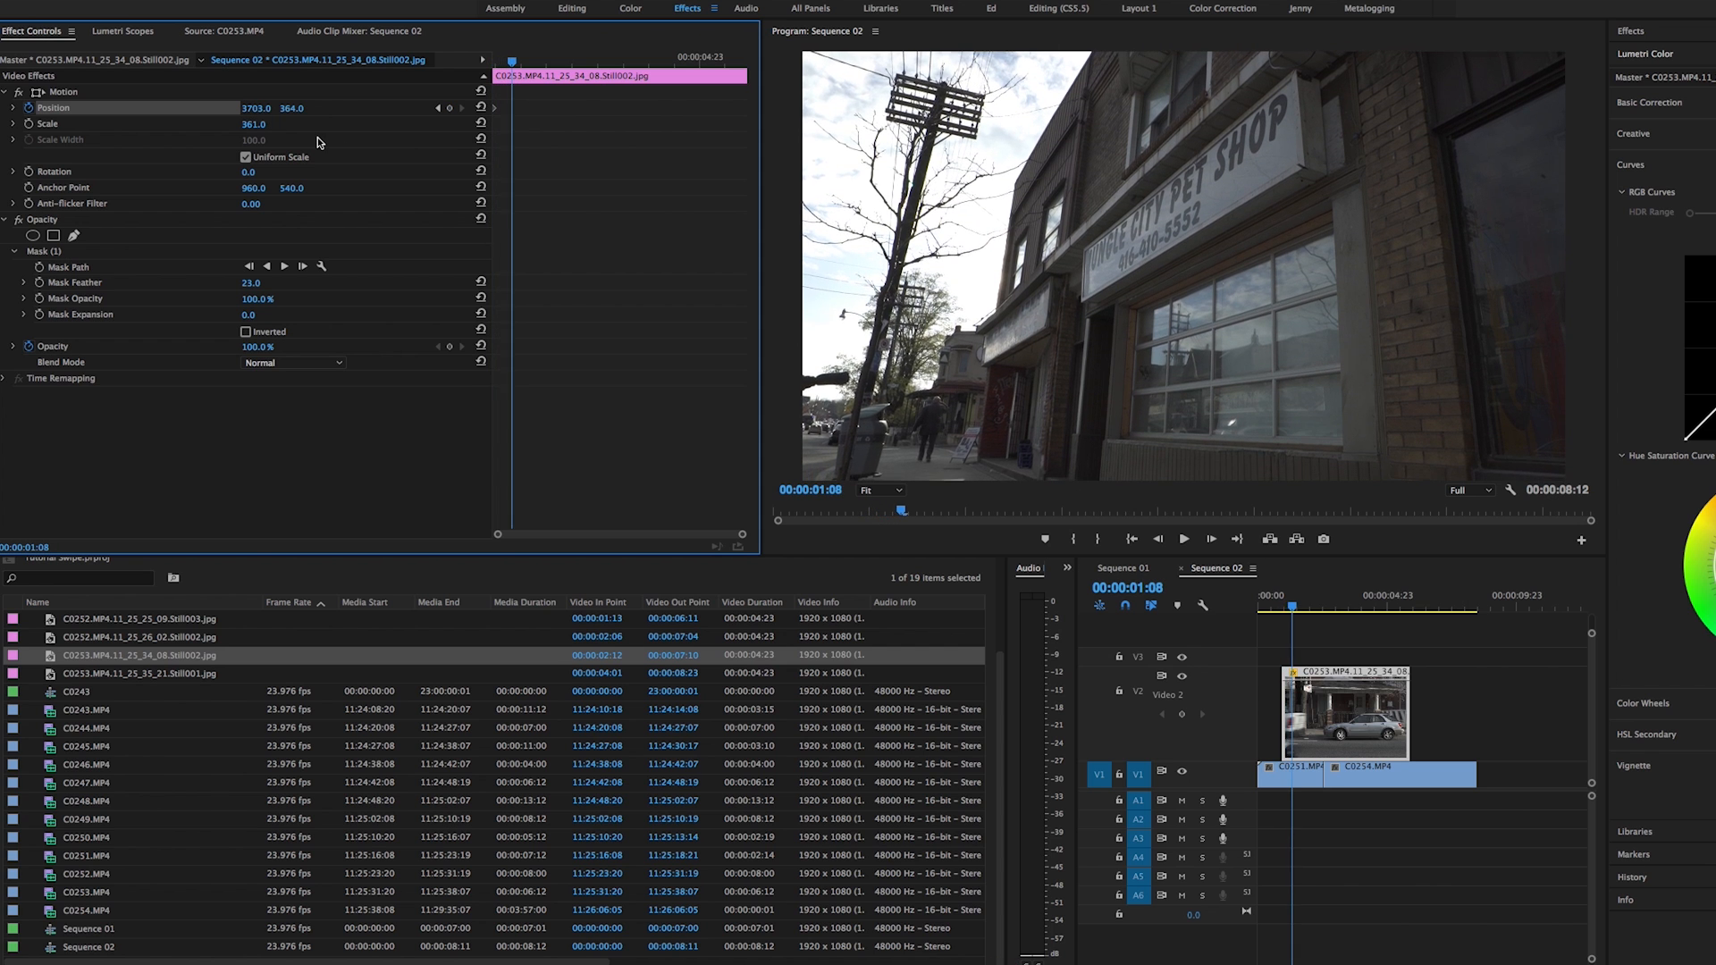
pyautogui.moveTo(247, 109); pyautogui.dragTo(0, 108)
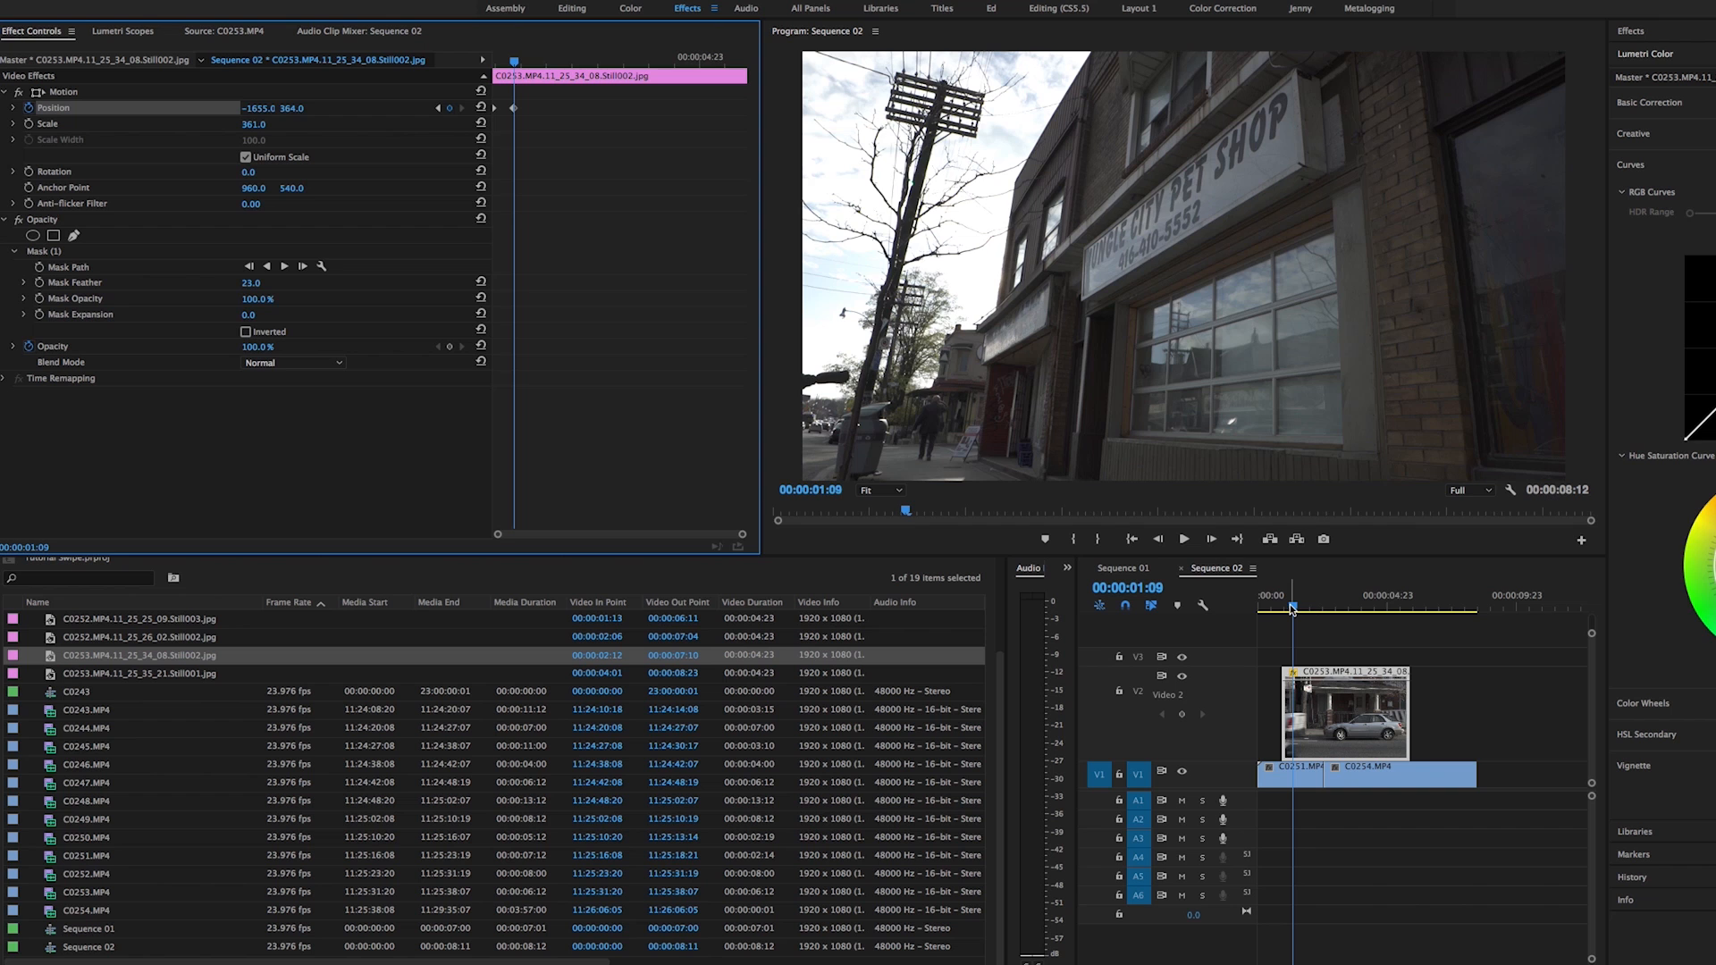
# - Play the car's pass, then move its ending Position keyframe a few frames later to slow the motion
pyautogui.moveTo(1292, 609); pyautogui.dragTo(1282, 614)
pyautogui.press('space')
pyautogui.press('space')
pyautogui.click(1312, 708)
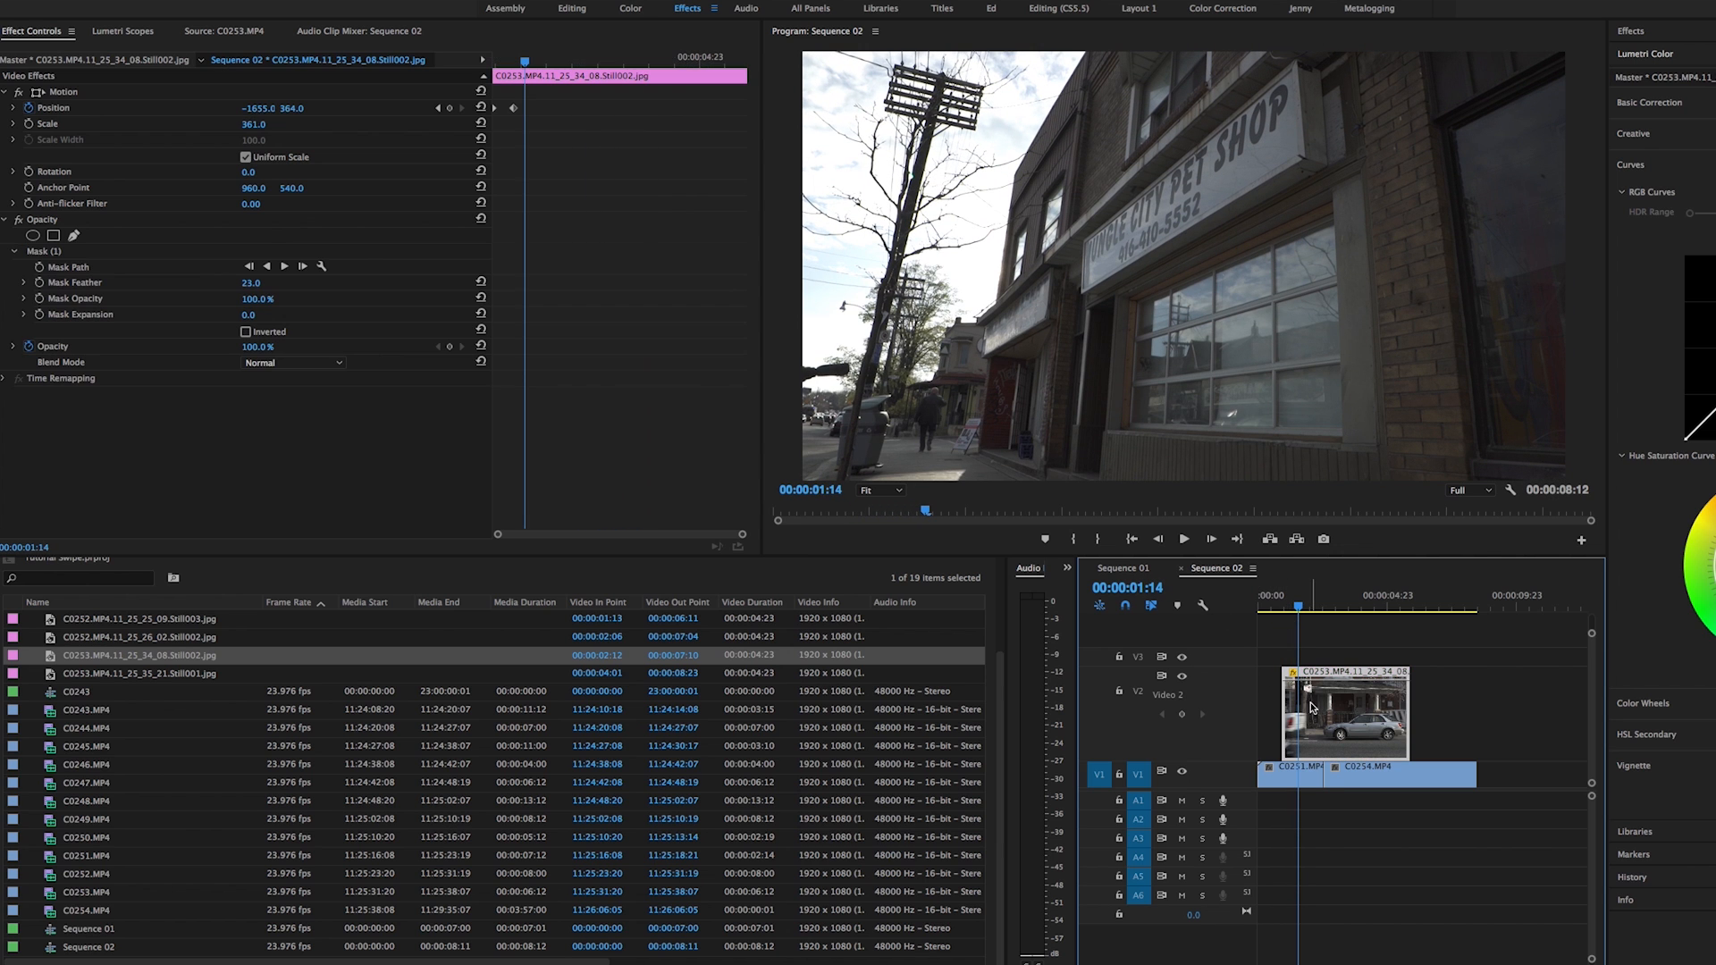
pyautogui.click(515, 110)
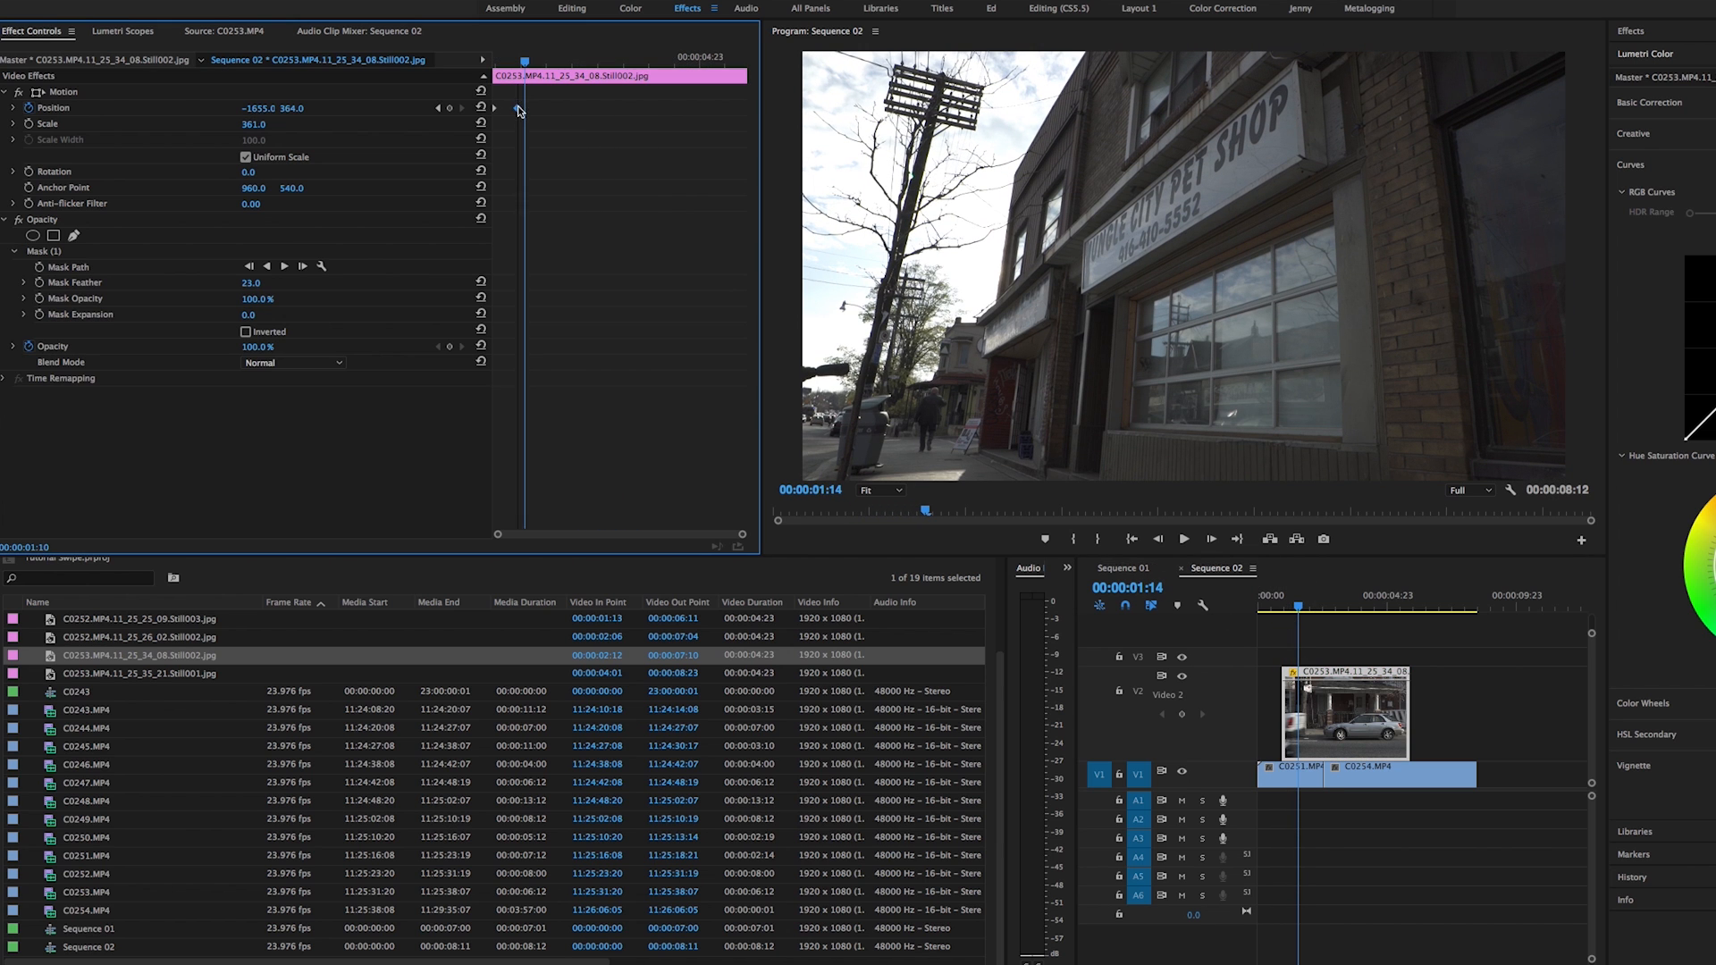
# - Play the retimed car pass from just before the still begins and check its speed
pyautogui.moveTo(1300, 611); pyautogui.dragTo(1278, 605)
pyautogui.press('space')
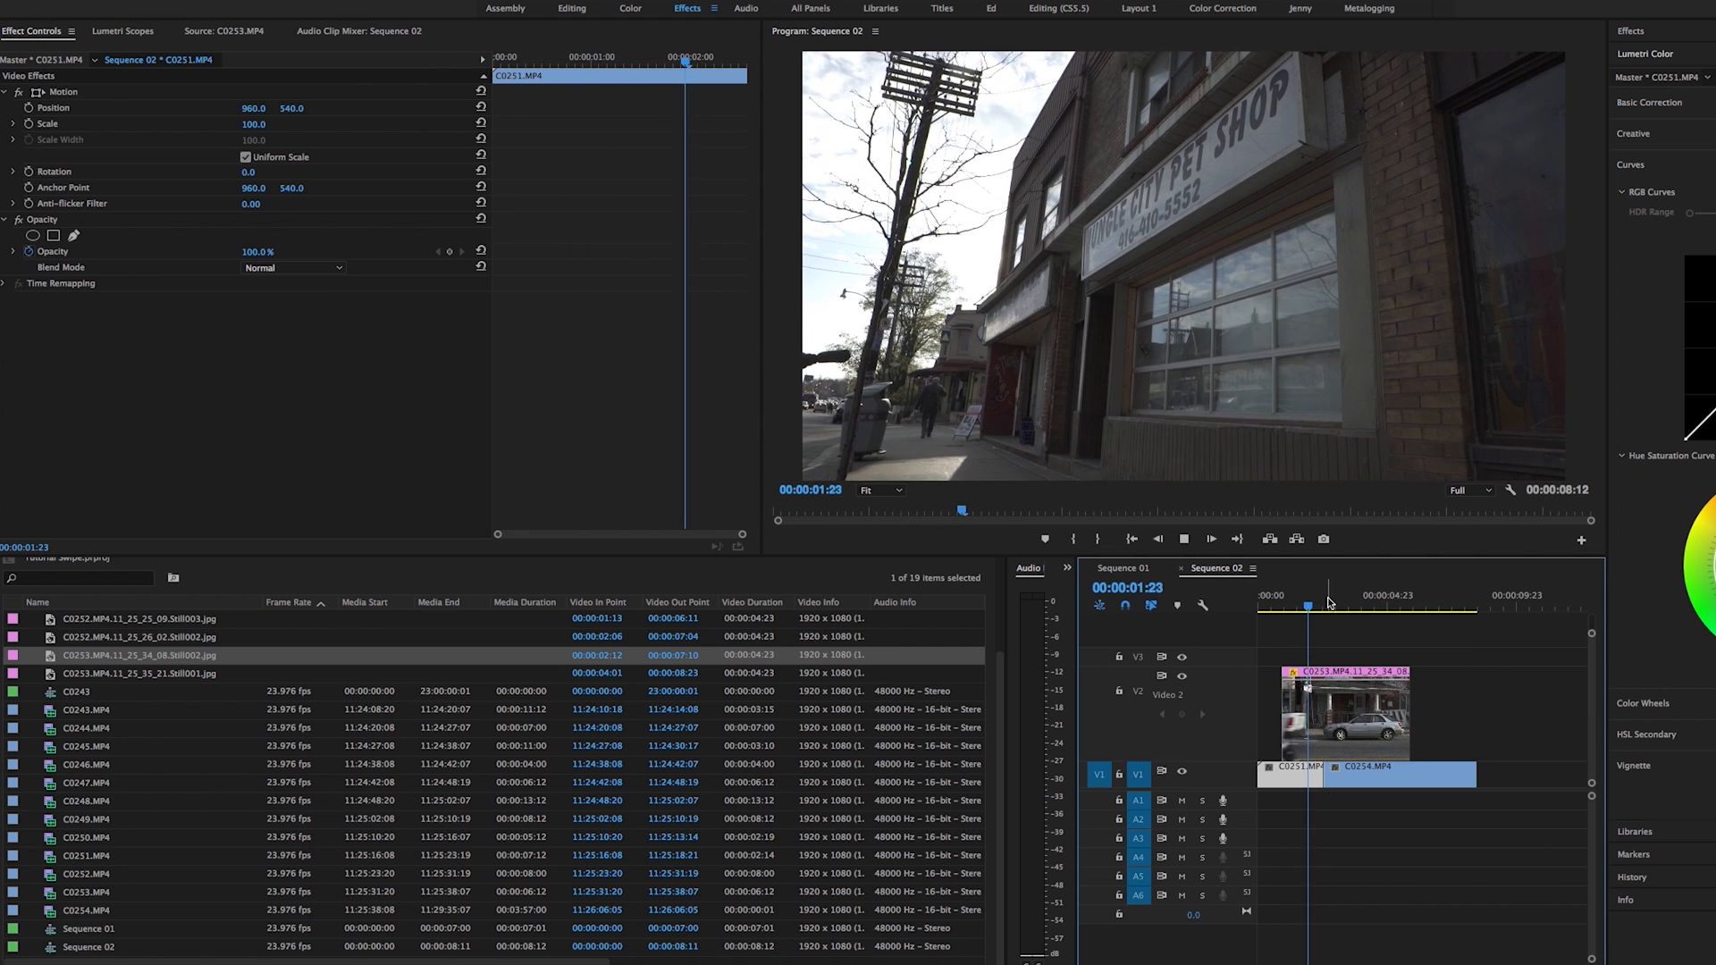
pyautogui.click(1293, 609)
pyautogui.moveTo(1293, 609); pyautogui.dragTo(1279, 611)
pyautogui.press('space')
pyautogui.press('space')
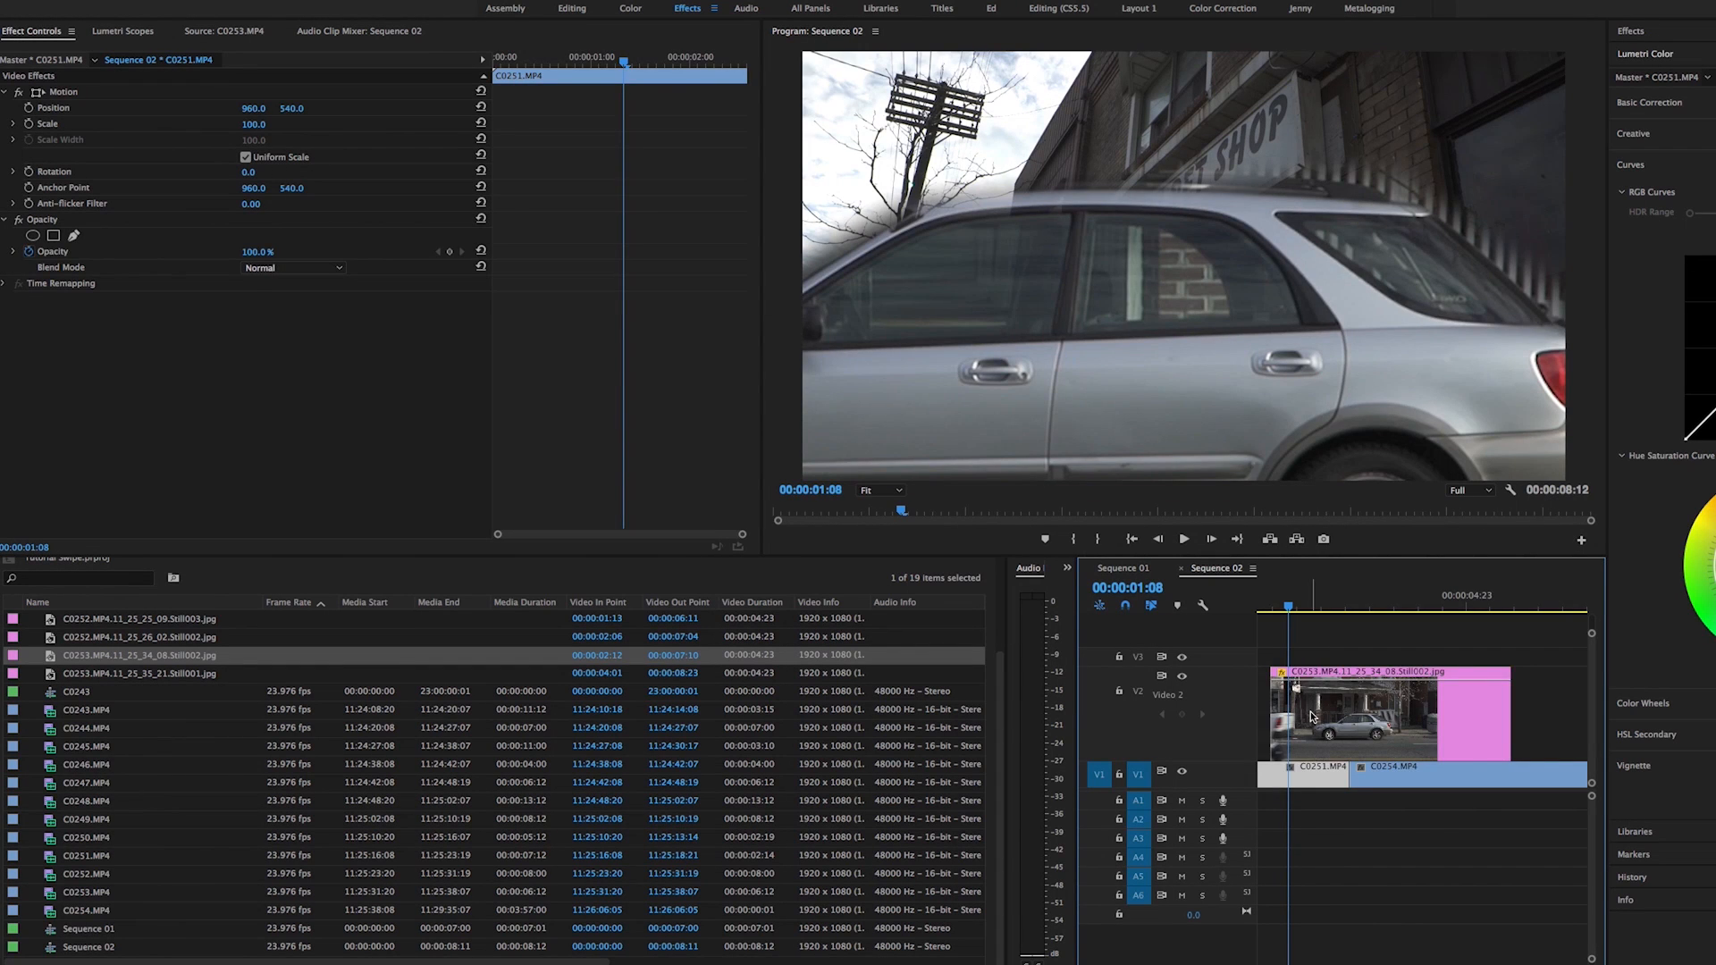
# - Slide the car still later on Video 2, closer to the cut, and play the transition
pyautogui.moveTo(1311, 715); pyautogui.dragTo(1347, 715)
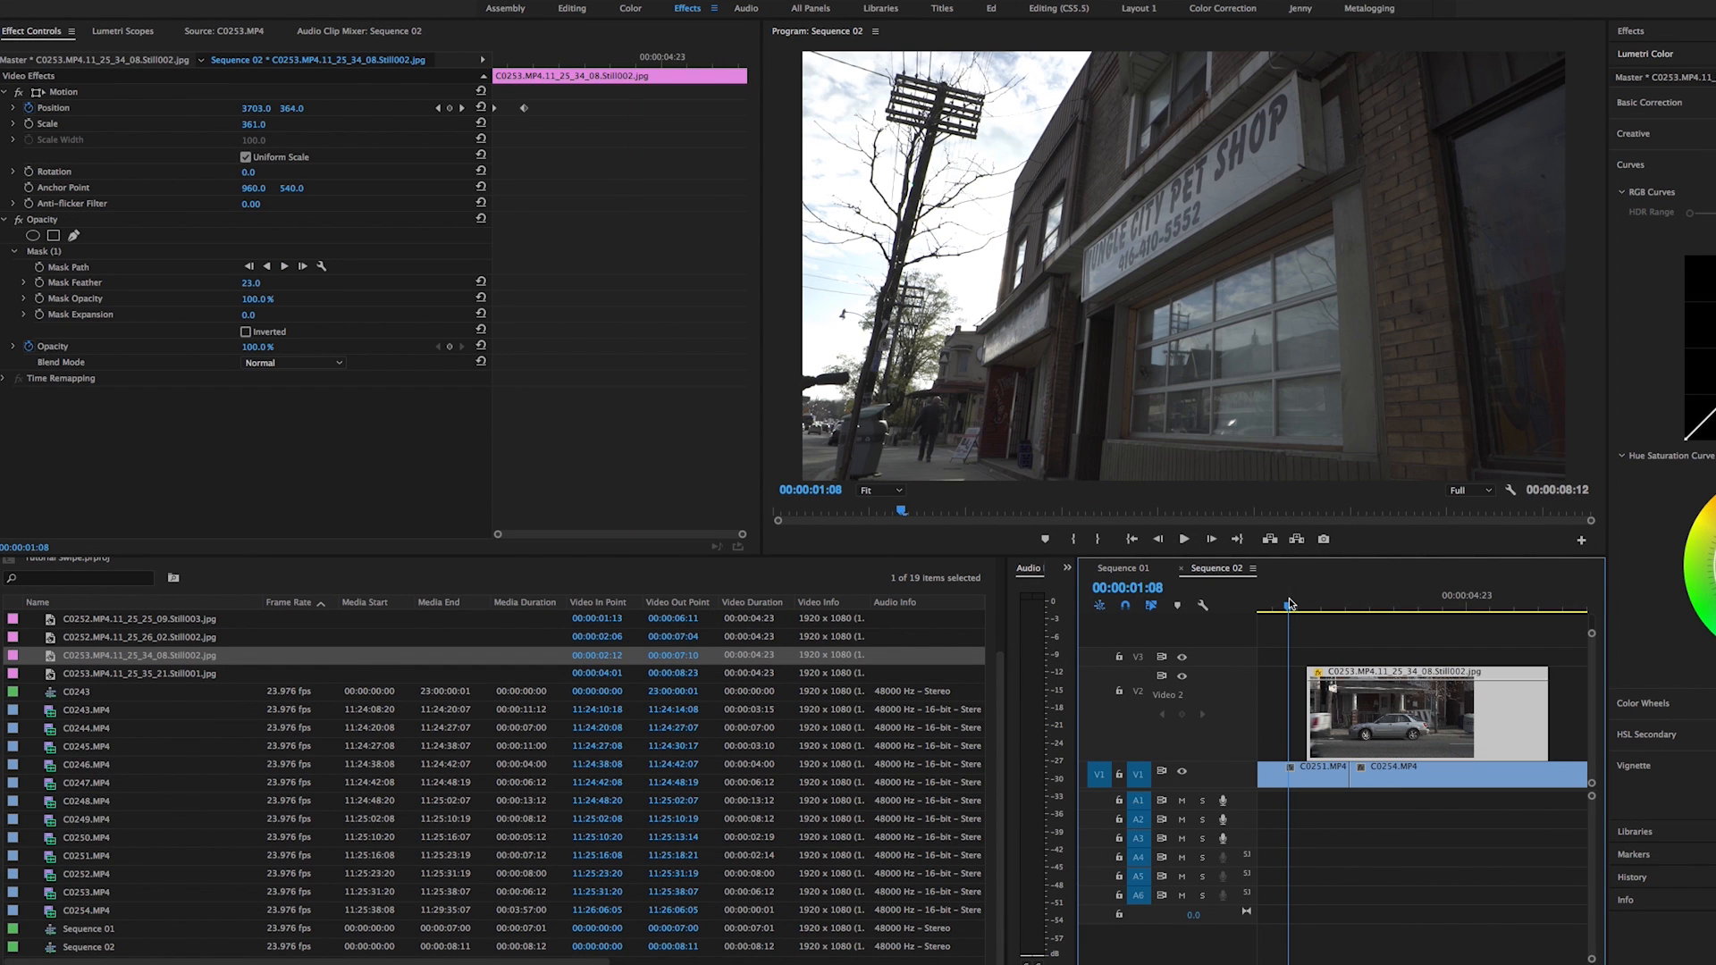
pyautogui.press('space')
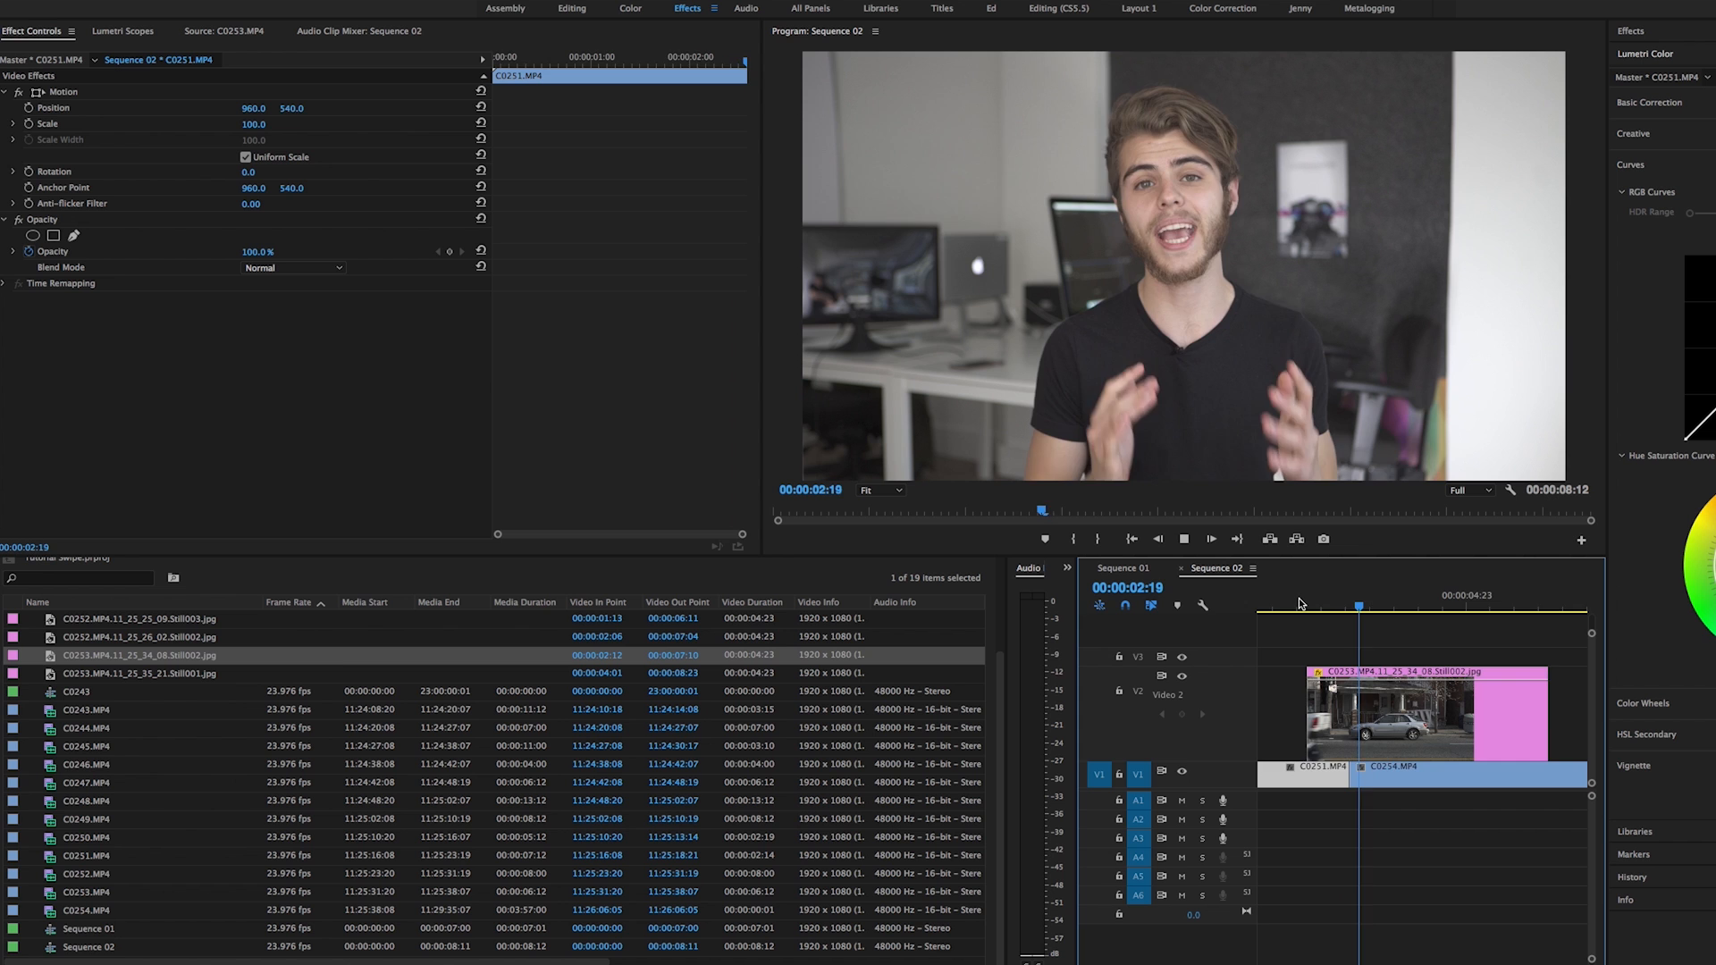
pyautogui.press('space')
pyautogui.scroll(-2, 1331, 691)
pyautogui.scroll(3, 1331, 691)
pyautogui.hscroll(-1, 1331, 691)
# - Shift the still further along Video 2 so the car covers the cut between C0251.MP4 and C0254.MP4, and preview it
pyautogui.moveTo(1406, 609); pyautogui.dragTo(1376, 611)
pyautogui.moveTo(1408, 738); pyautogui.dragTo(1452, 724)
pyautogui.press('space')
pyautogui.moveTo(1415, 605); pyautogui.dragTo(1404, 616)
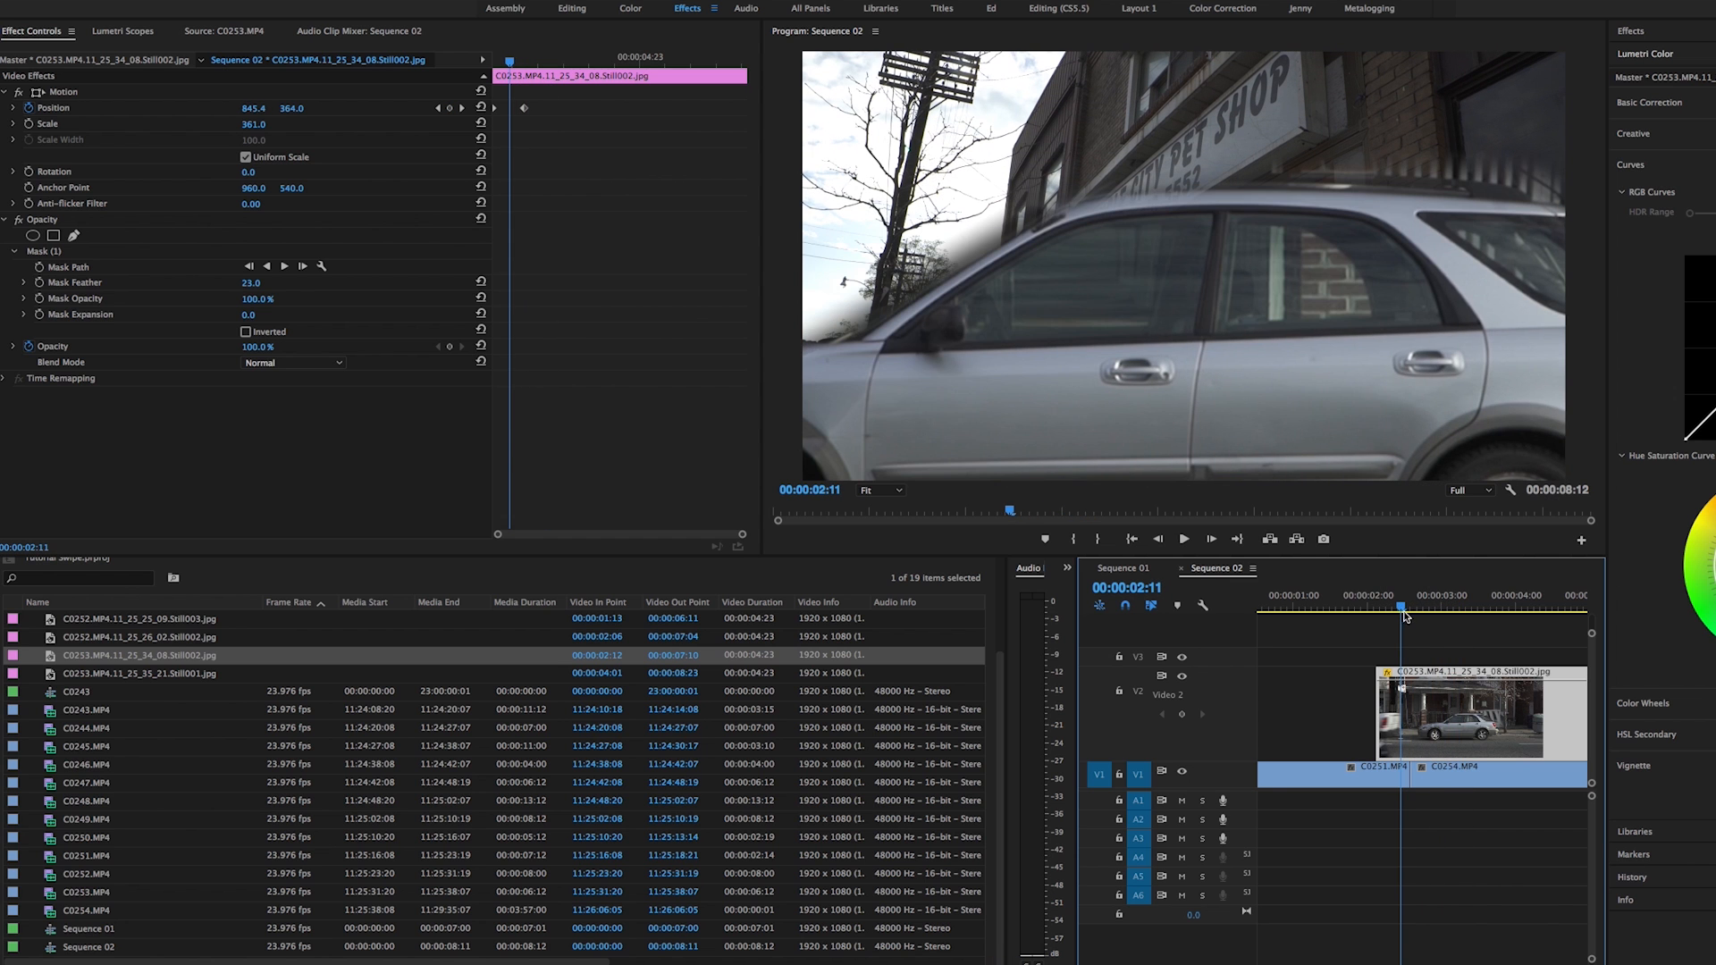
pyautogui.moveTo(1405, 734); pyautogui.dragTo(1412, 735)
pyautogui.click(1393, 612)
pyautogui.press('space')
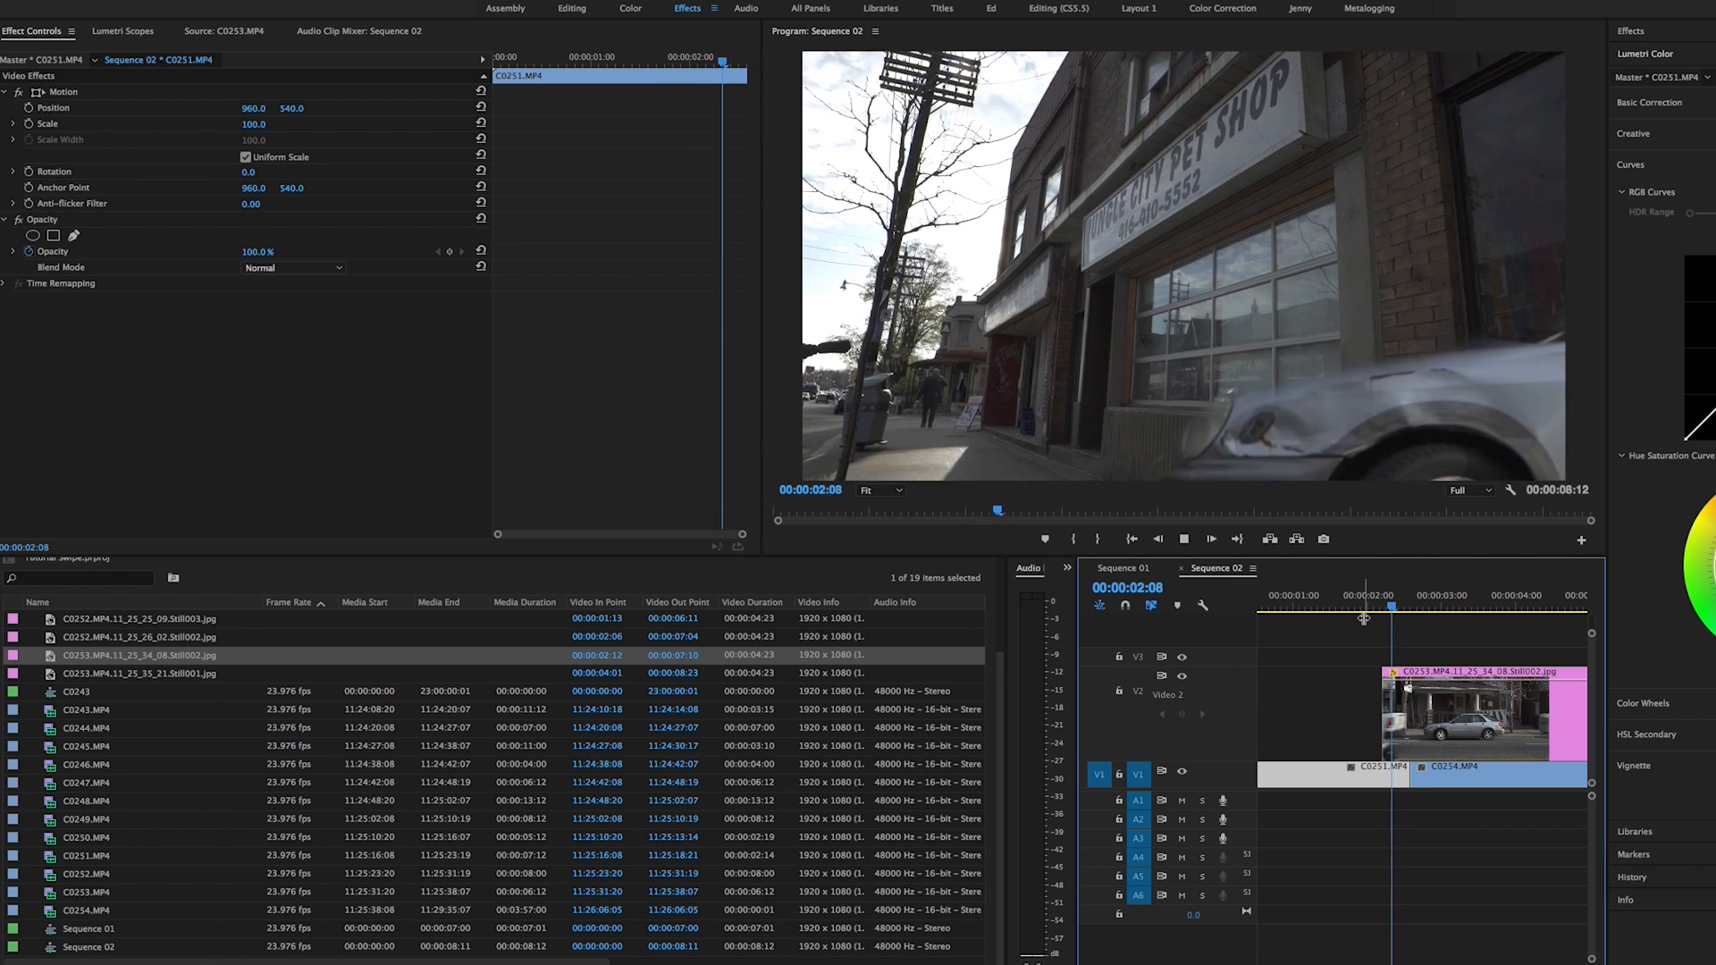
pyautogui.press('space')
# - Enlarge the car still to a scale of 455 at 00:00:02:13 and play the transition
pyautogui.click(1386, 608)
pyautogui.click(1408, 668)
pyautogui.moveTo(1396, 610); pyautogui.dragTo(1410, 611)
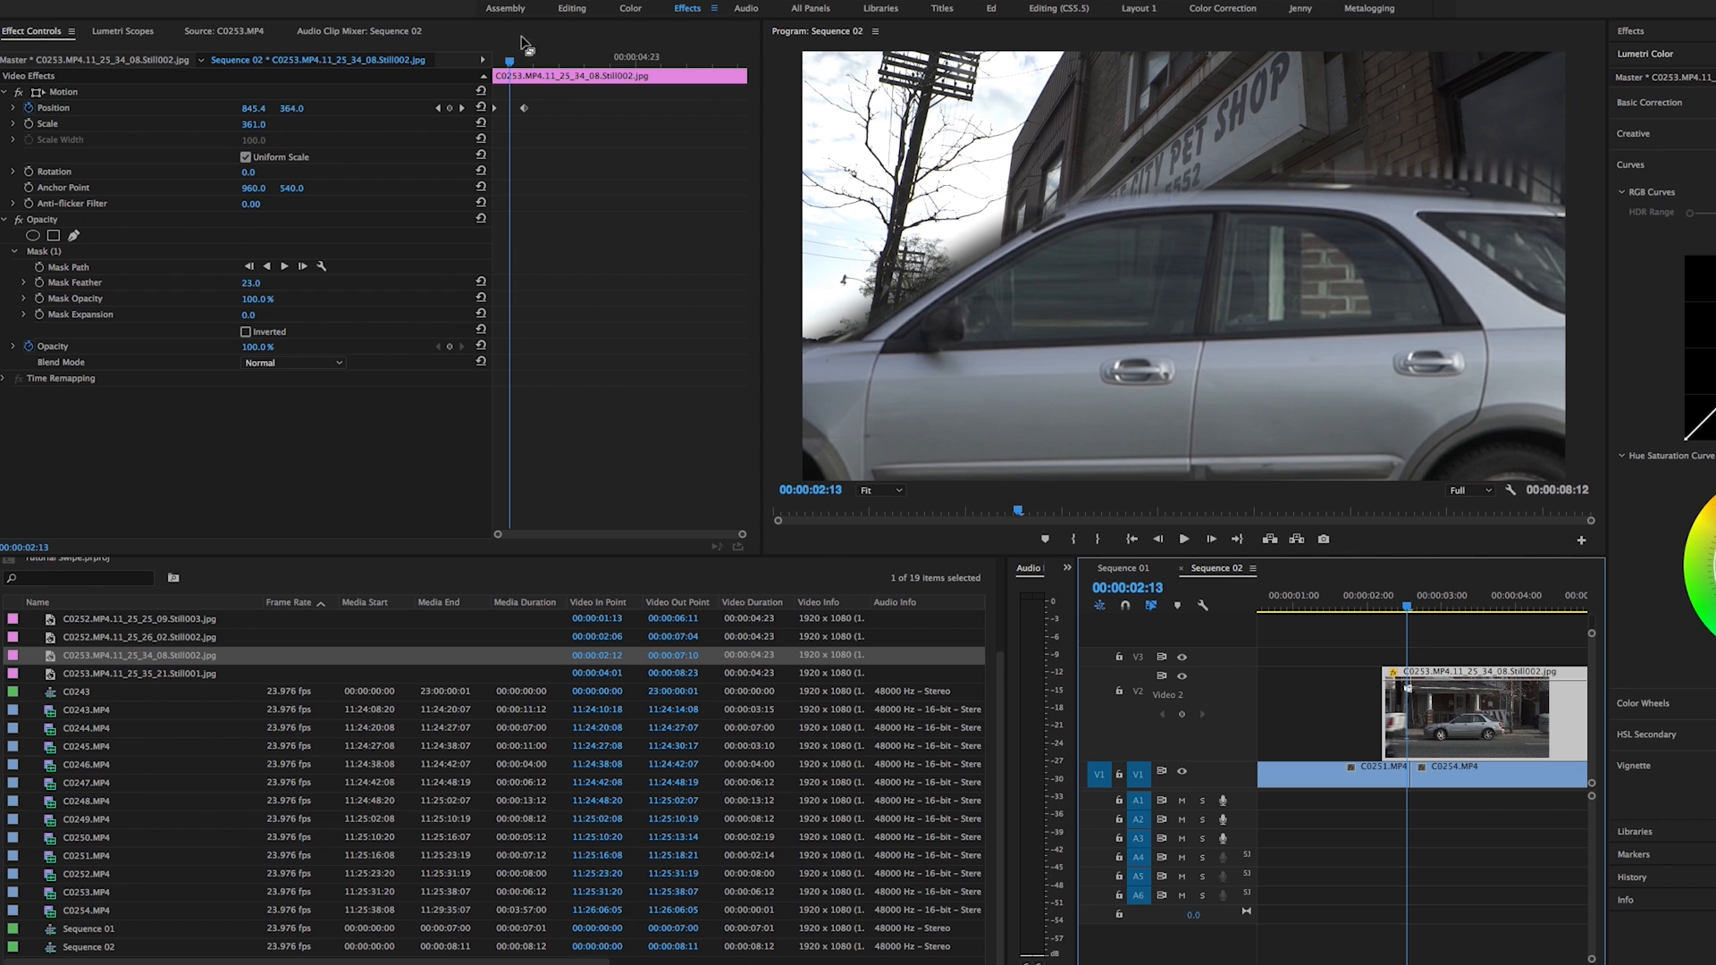
pyautogui.moveTo(256, 130); pyautogui.dragTo(341, 130)
pyautogui.moveTo(1422, 608); pyautogui.dragTo(1308, 615)
pyautogui.press('space')
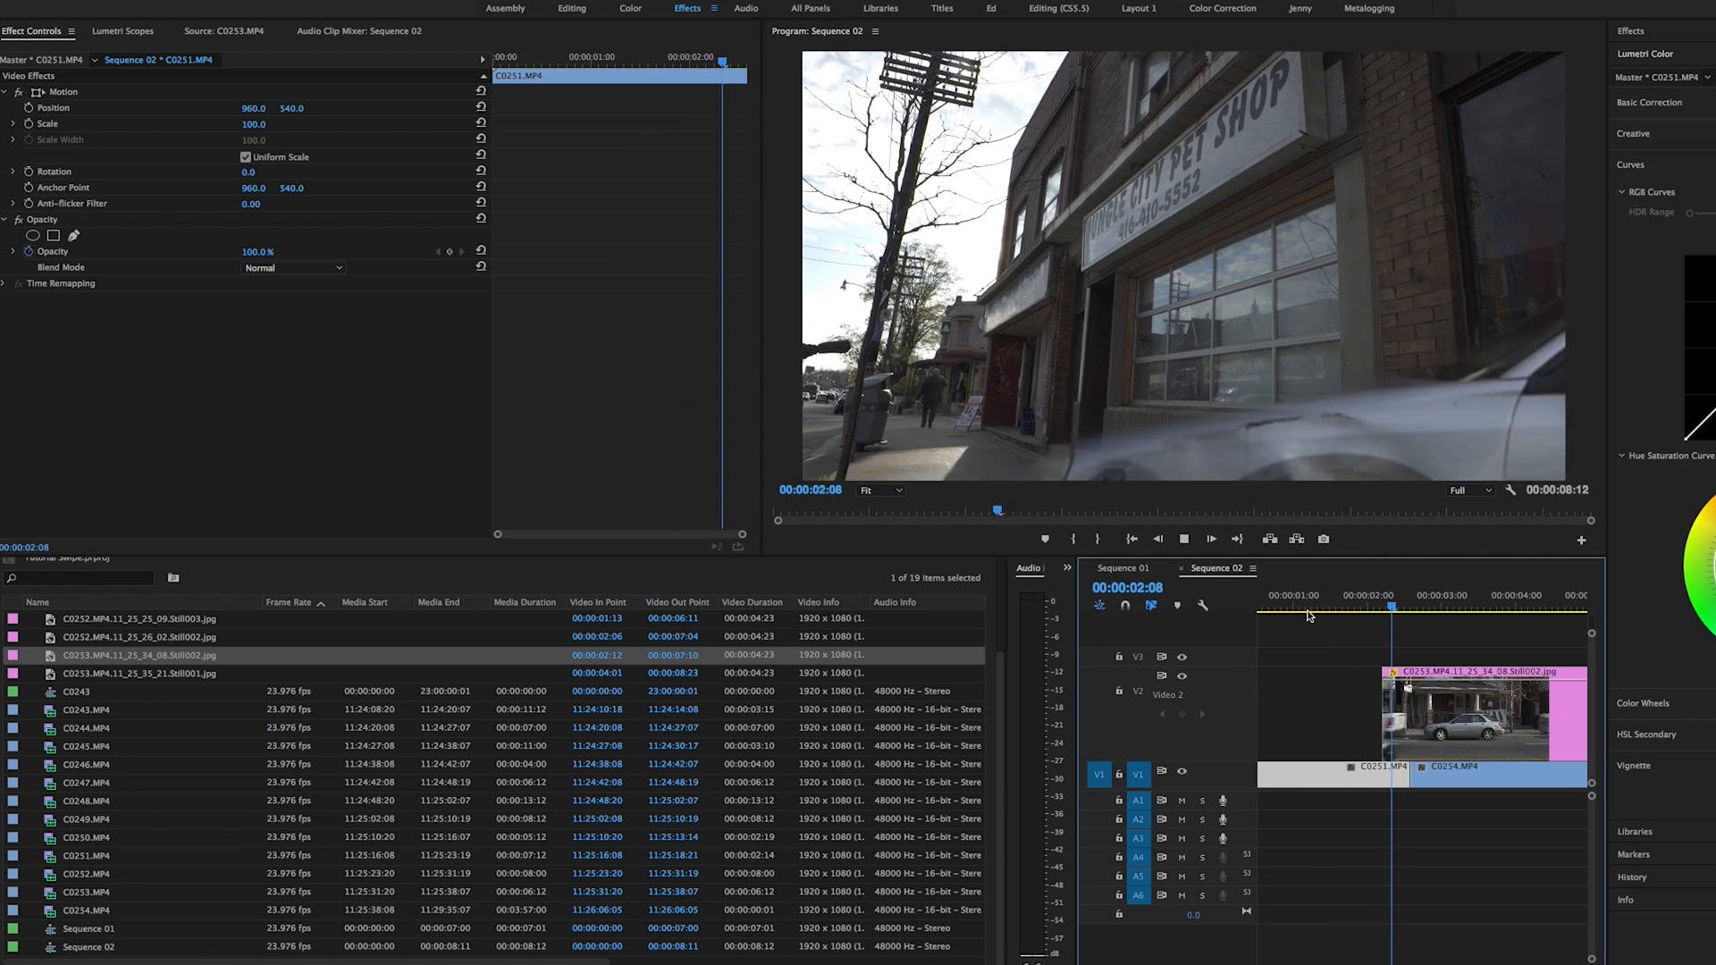
pyautogui.press('space')
# - Add a Lumetri Color adjustment to the car still, with the sequence cued to 00:00:02:10
pyautogui.moveTo(1455, 608); pyautogui.dragTo(1401, 613)
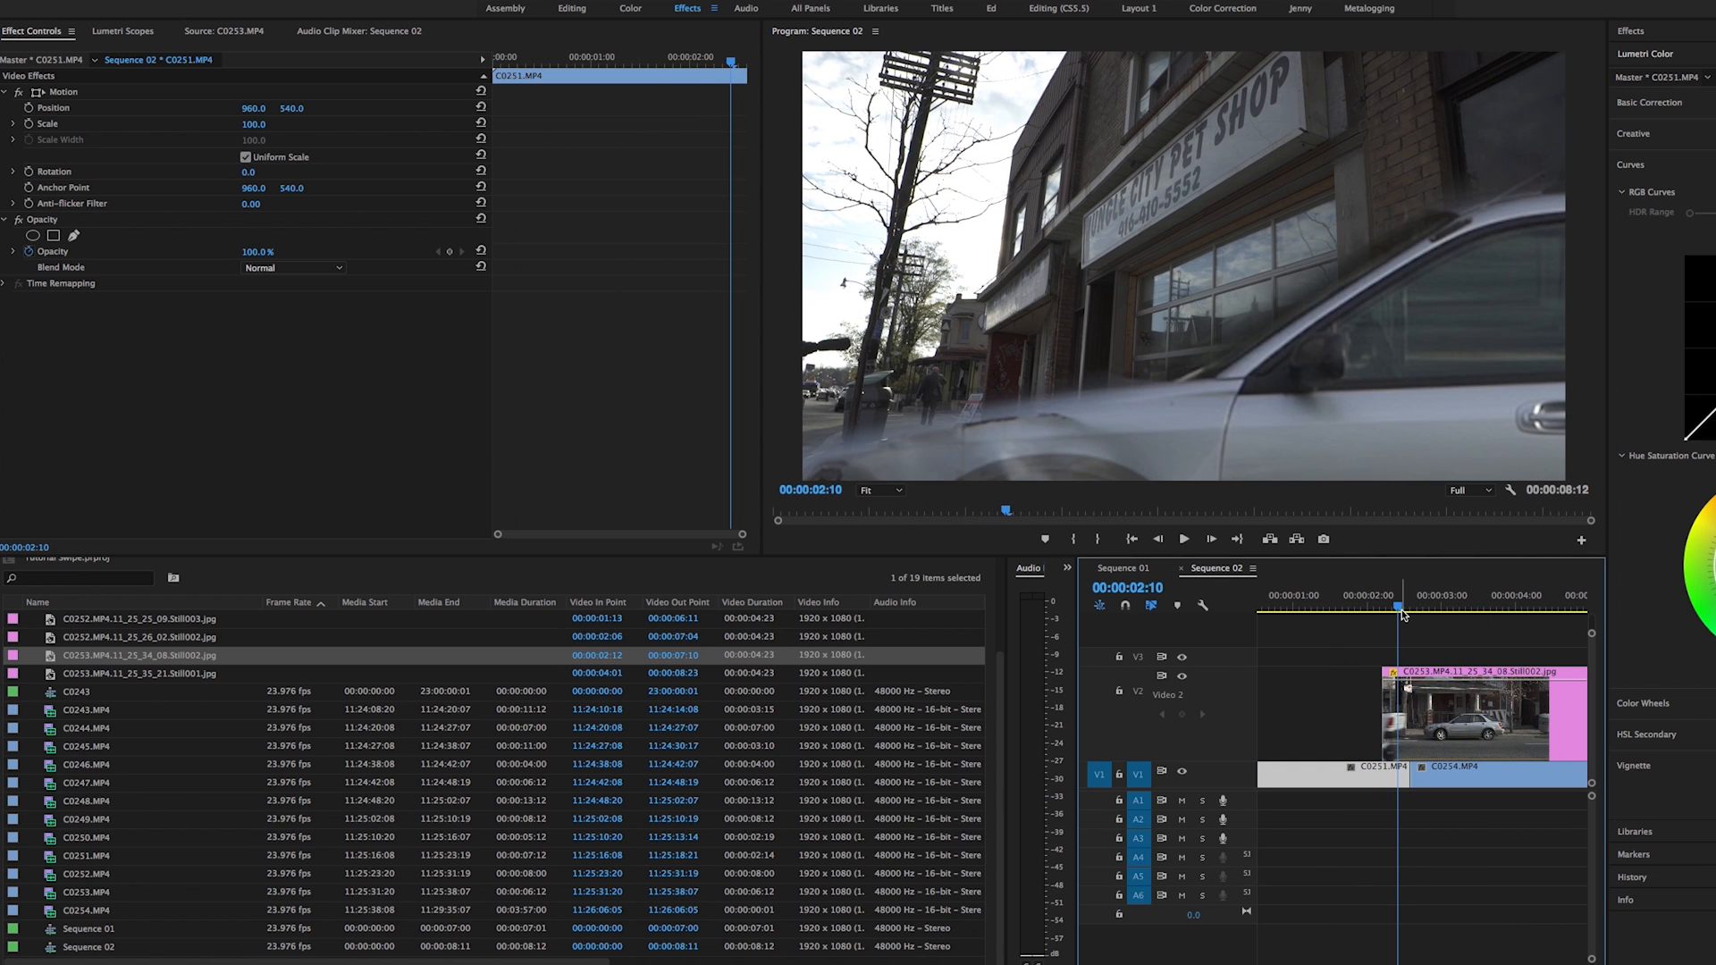
pyautogui.click(1439, 717)
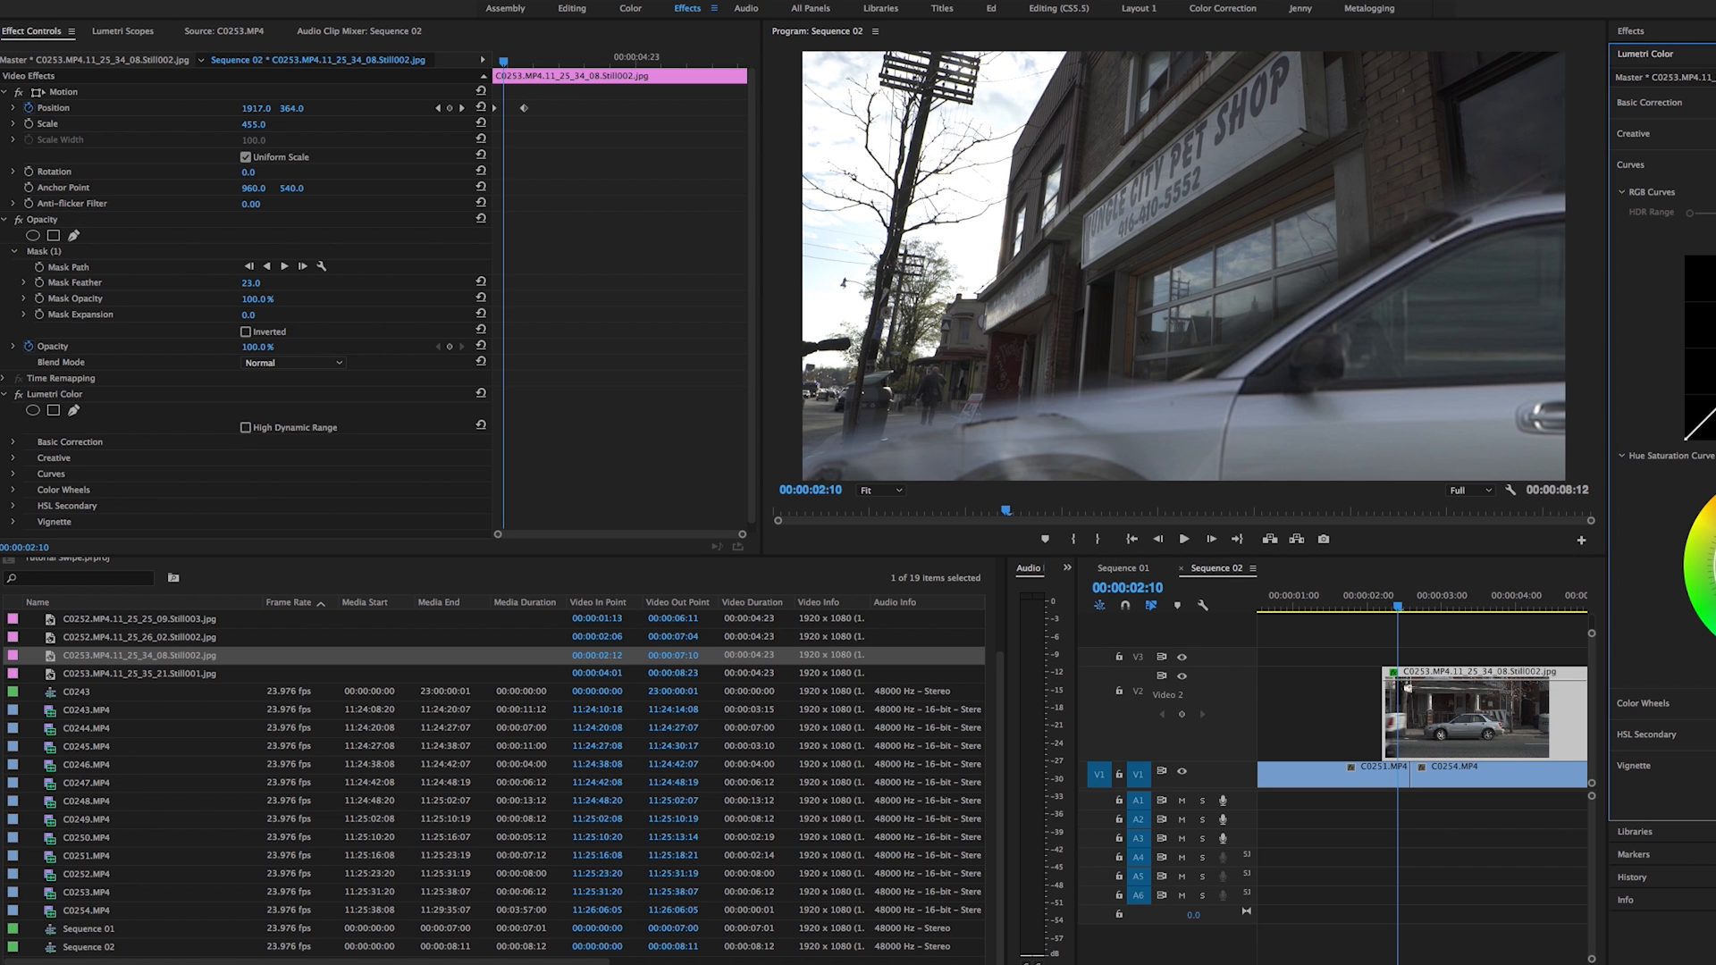